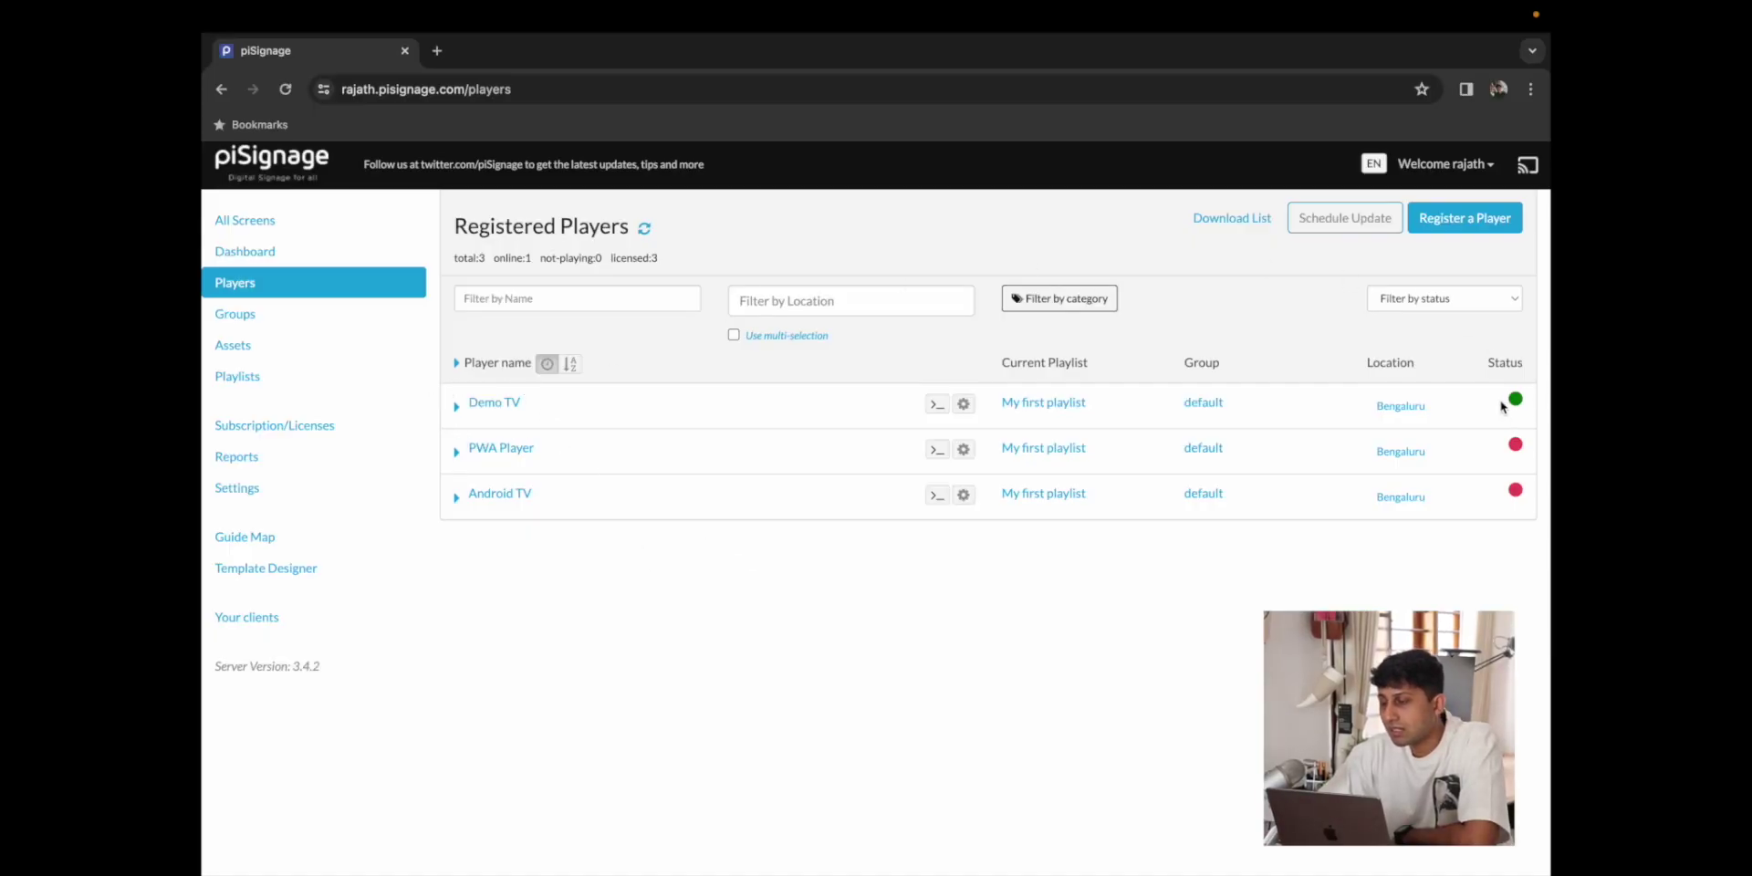
- Bring up piSignage's Registered Players page, with Demo TV online and playing
mouse_move(1520, 396)
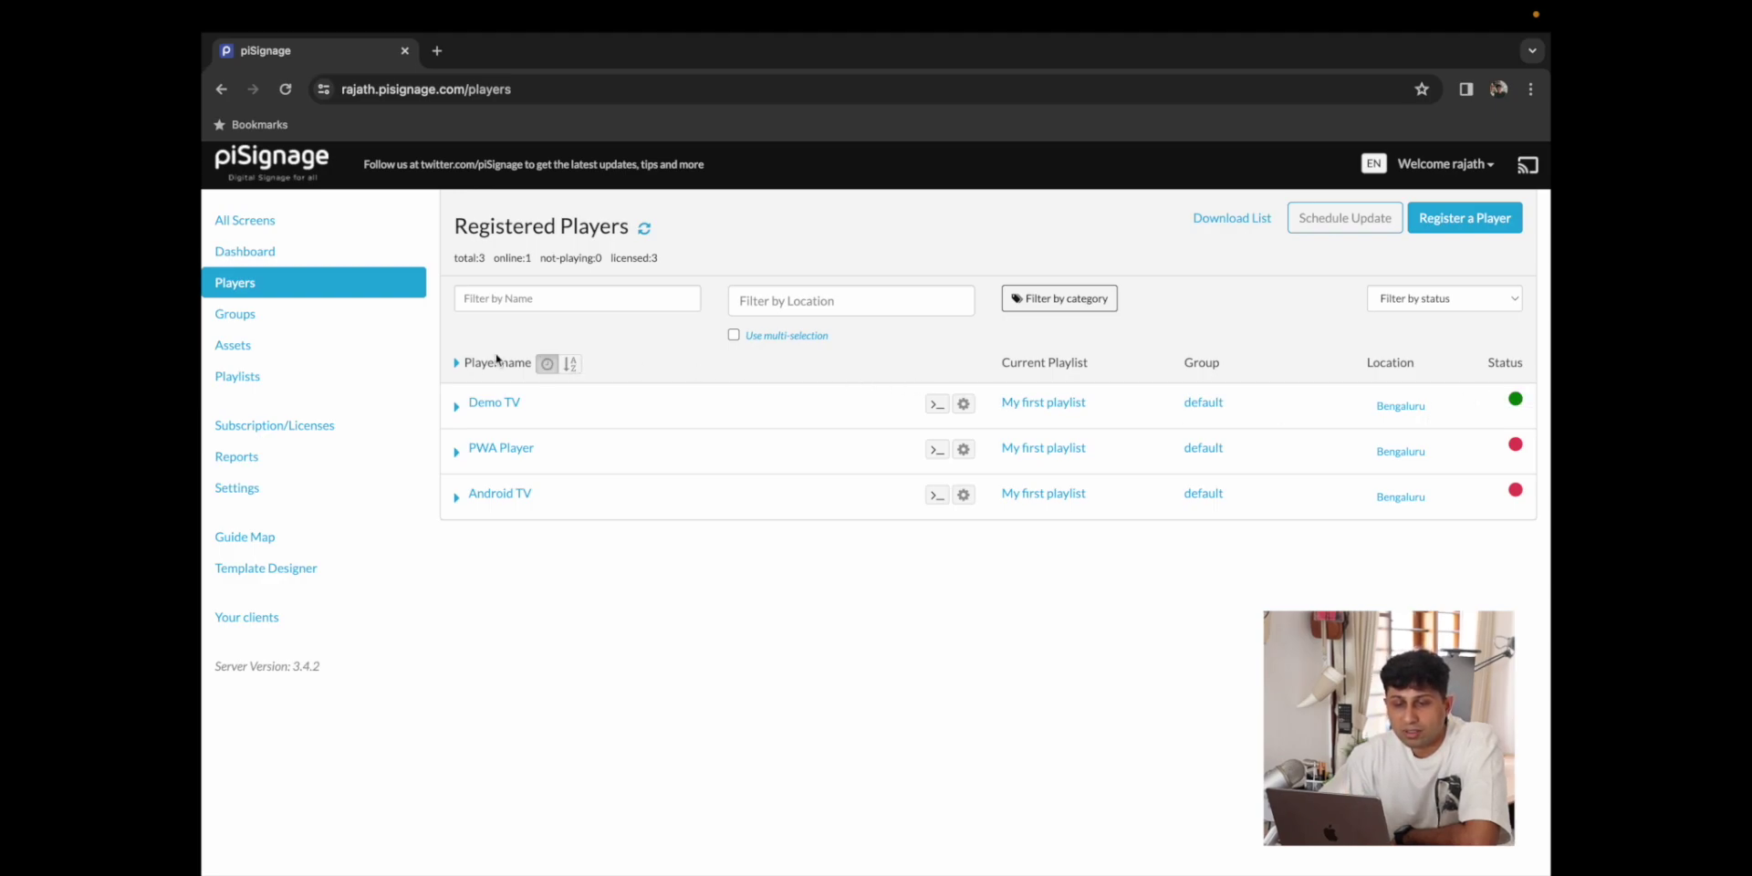
- Start an Upload Files asset upload, then switch to the desktop with the Upload File folder
click(365, 345)
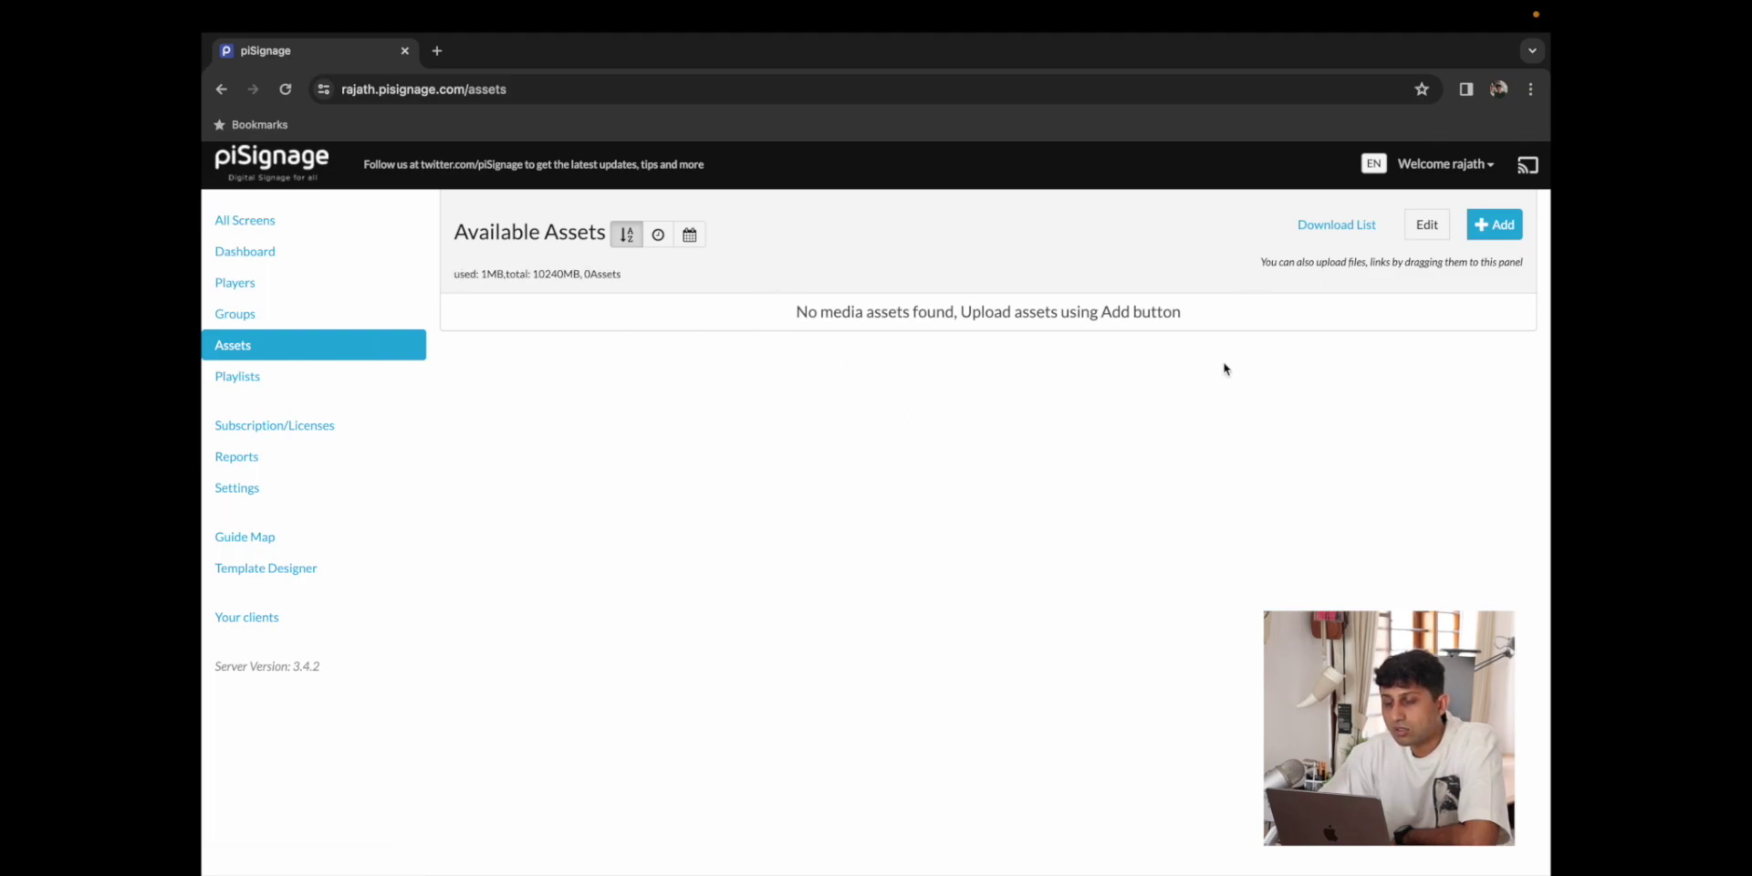
click(1492, 228)
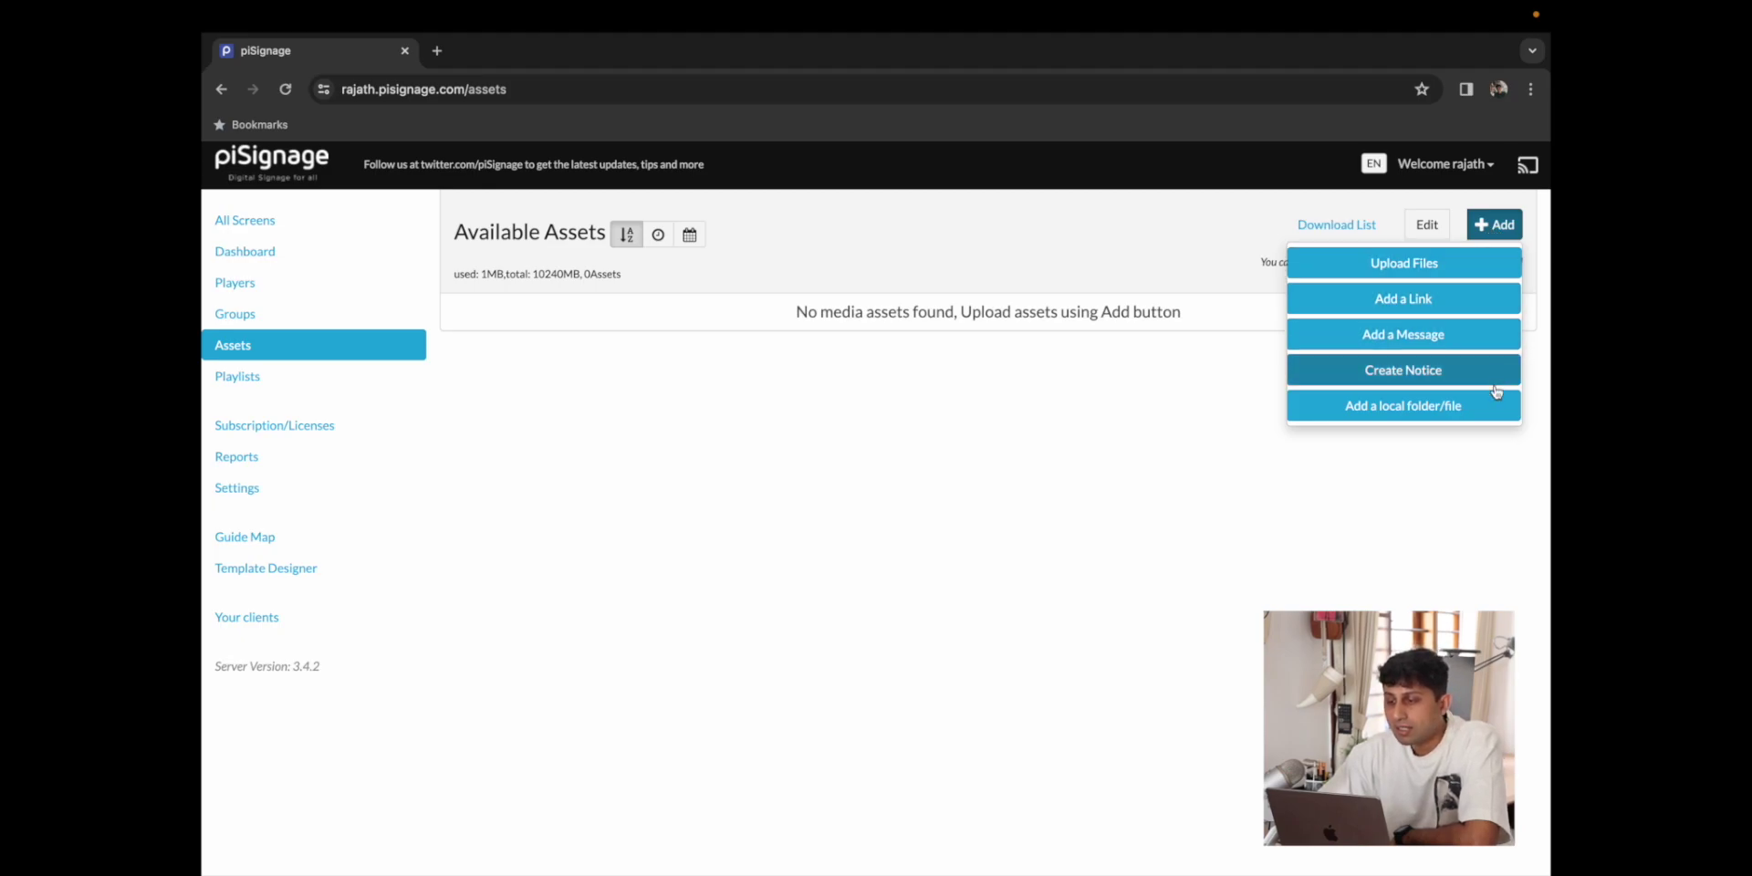
click(1472, 271)
key(ctrl+Left)
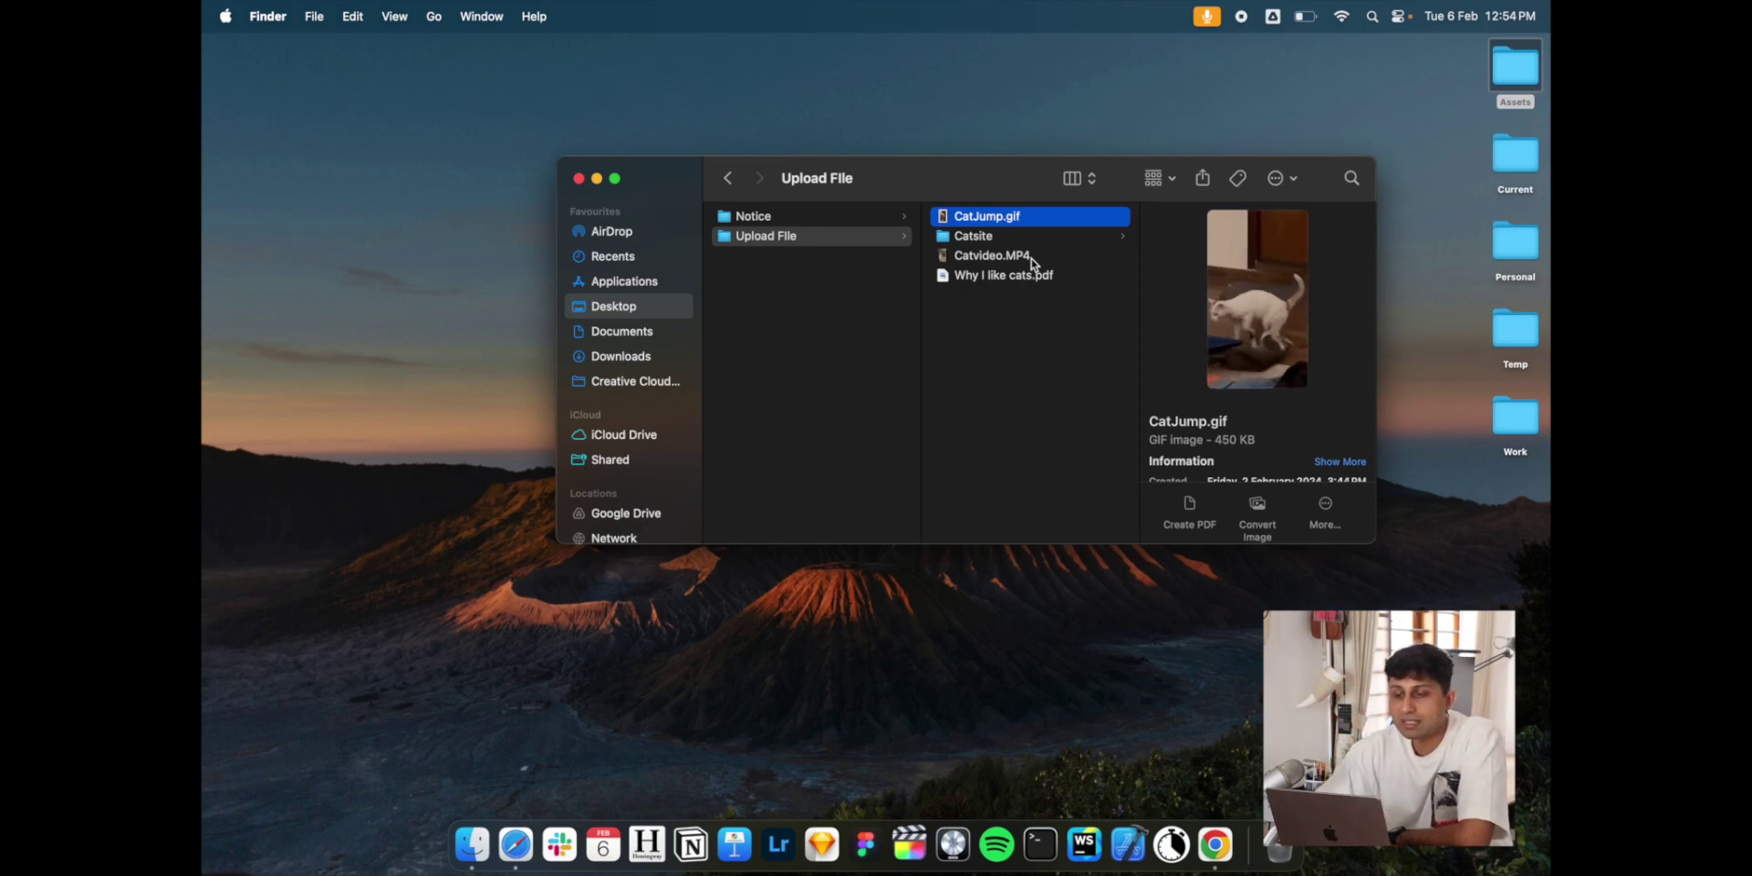
- Preview CatJump.gif, Catvideo.MP4 and Why I like cats.pdf, then open the Catsite folder
key(space)
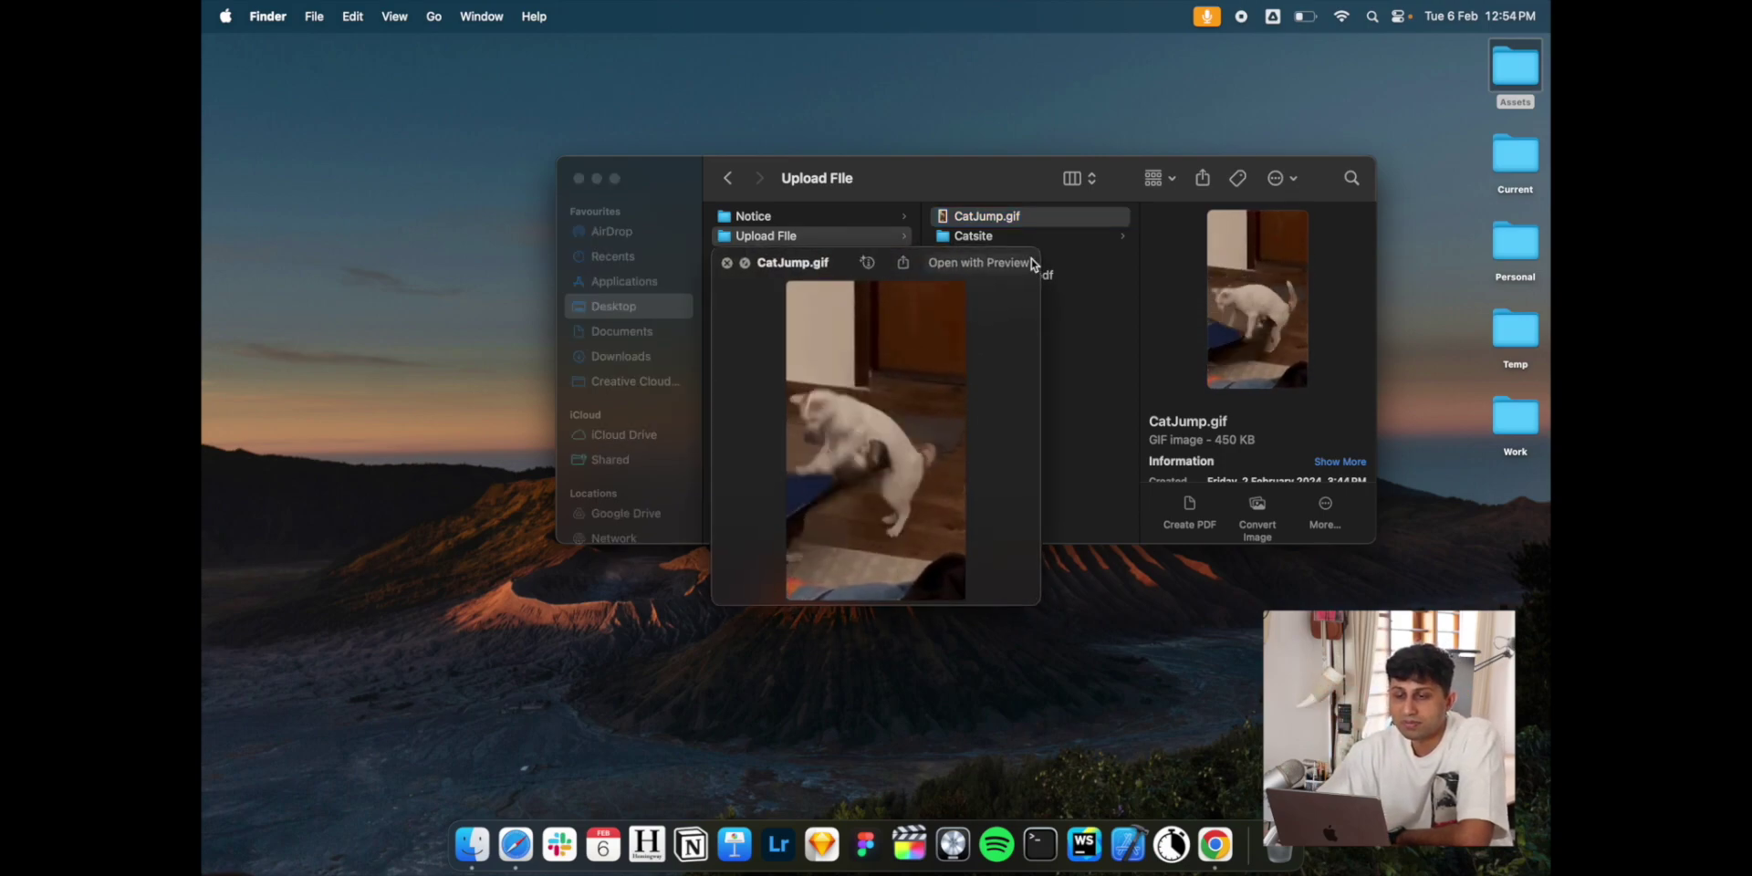
key(space)
click(1027, 257)
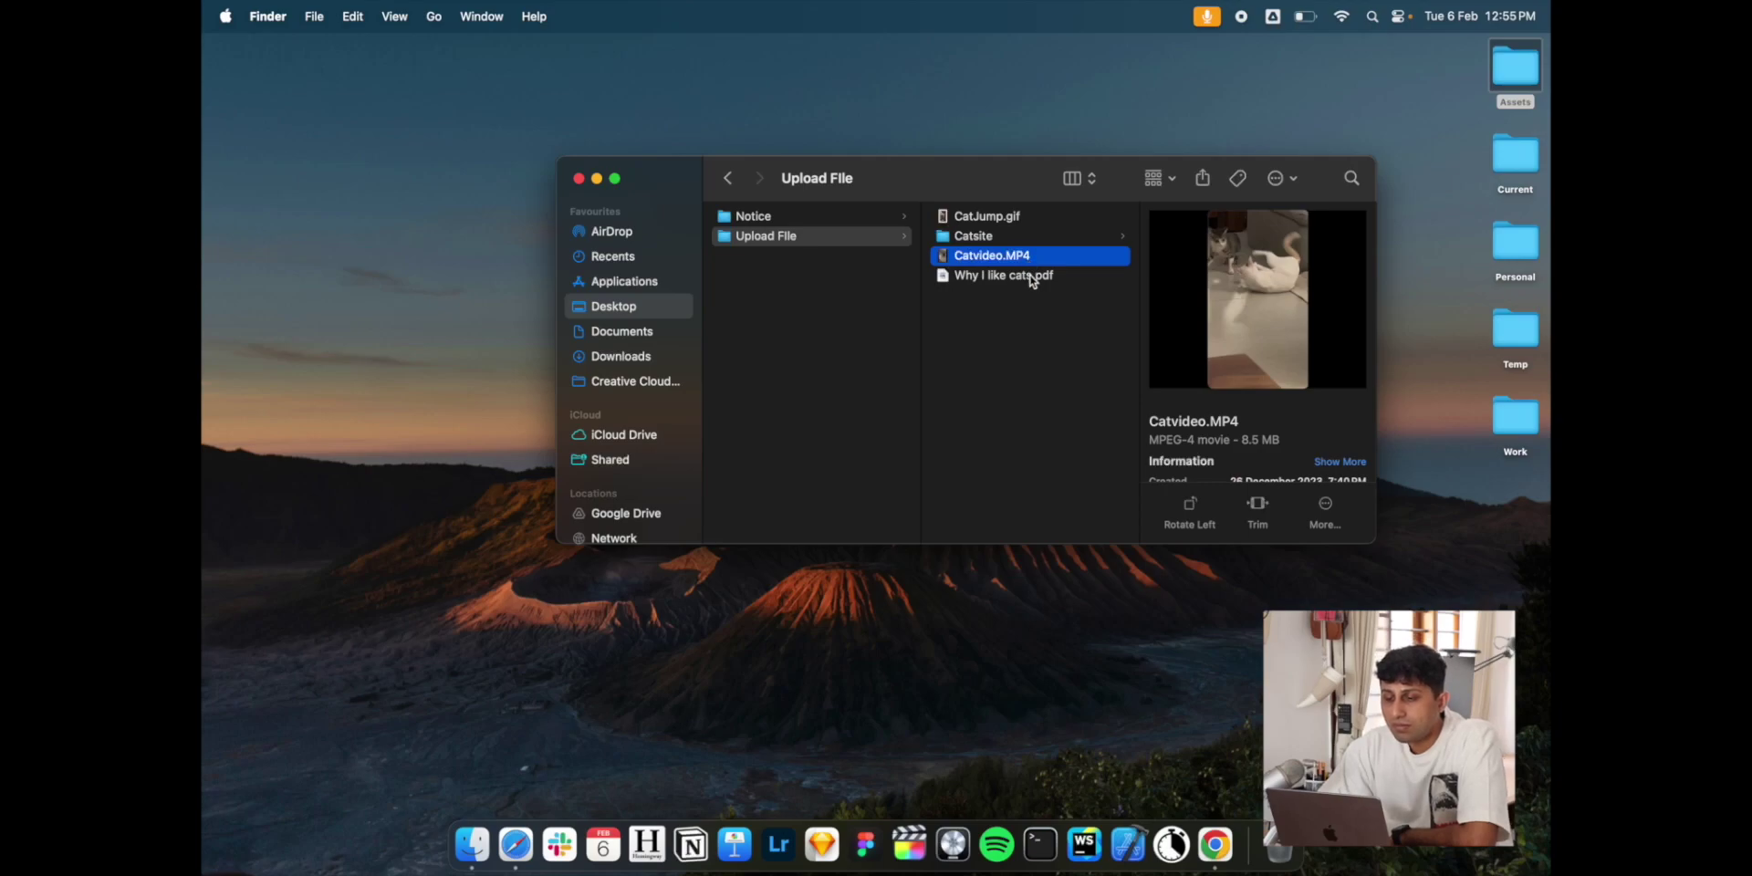
click(1031, 276)
key(space)
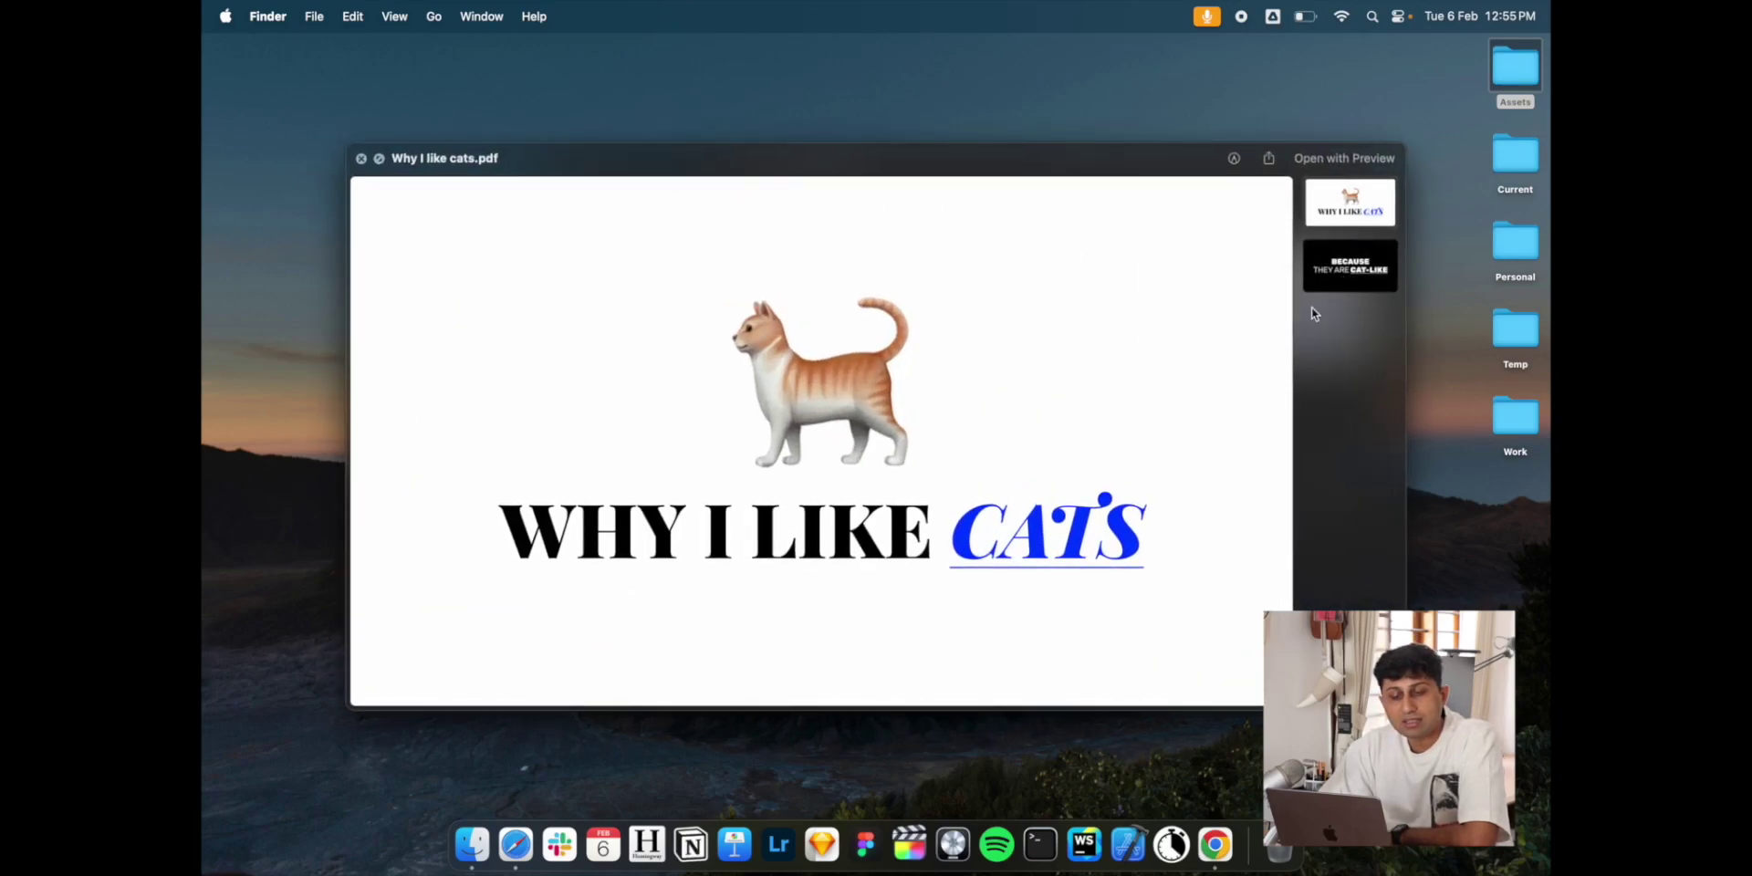
key(space)
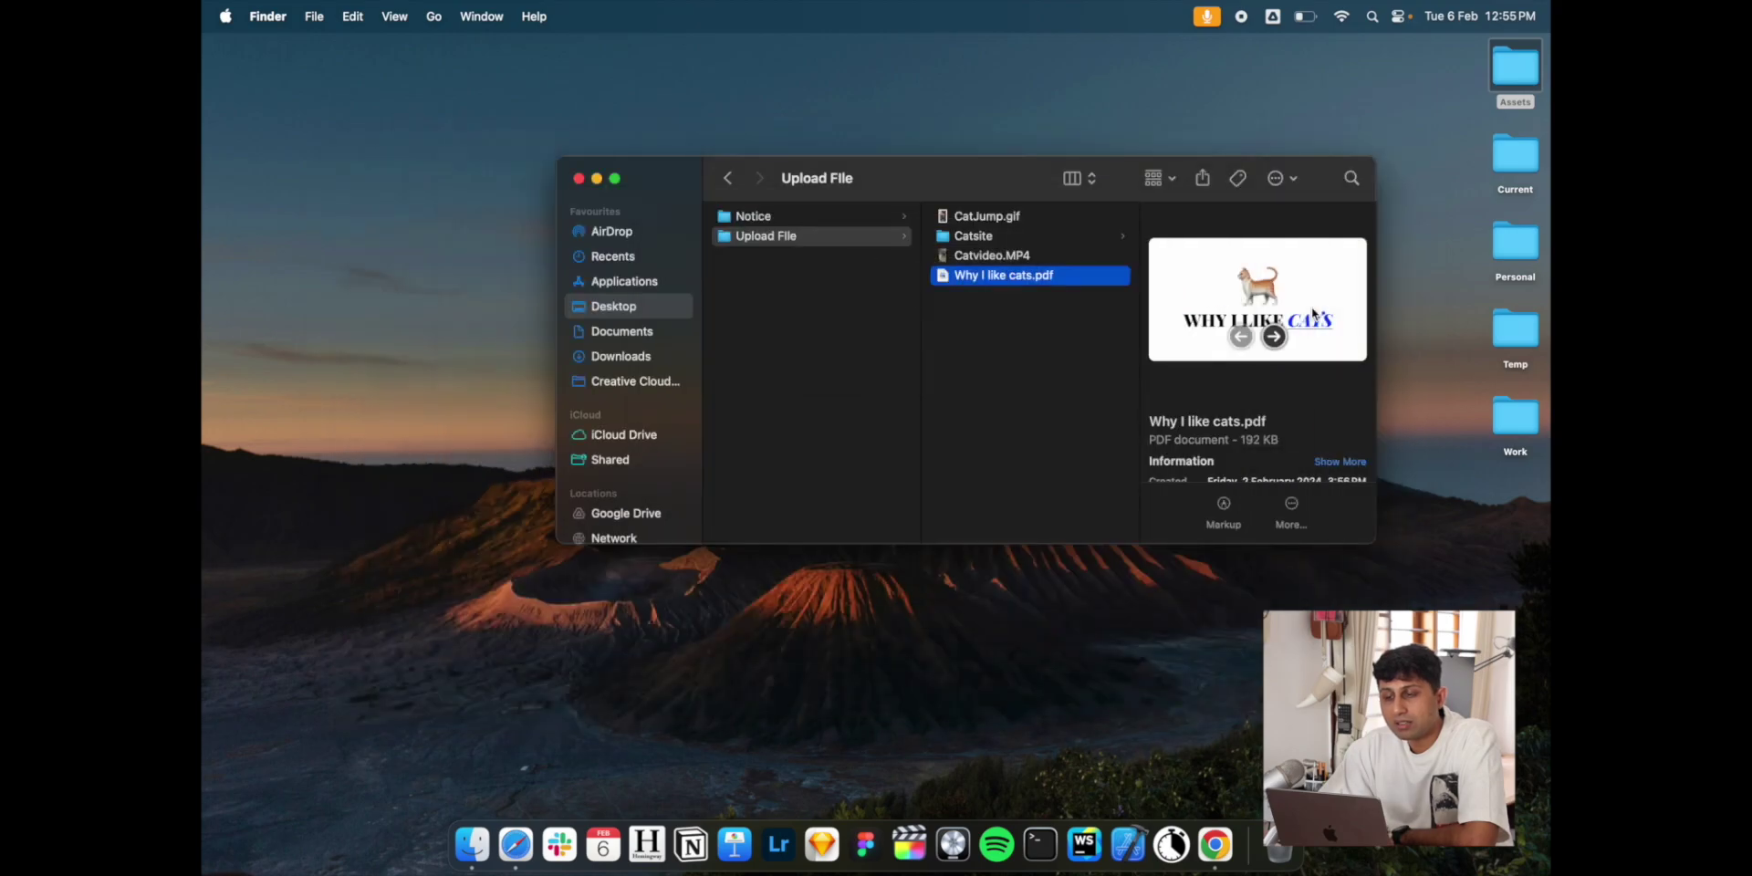
click(984, 237)
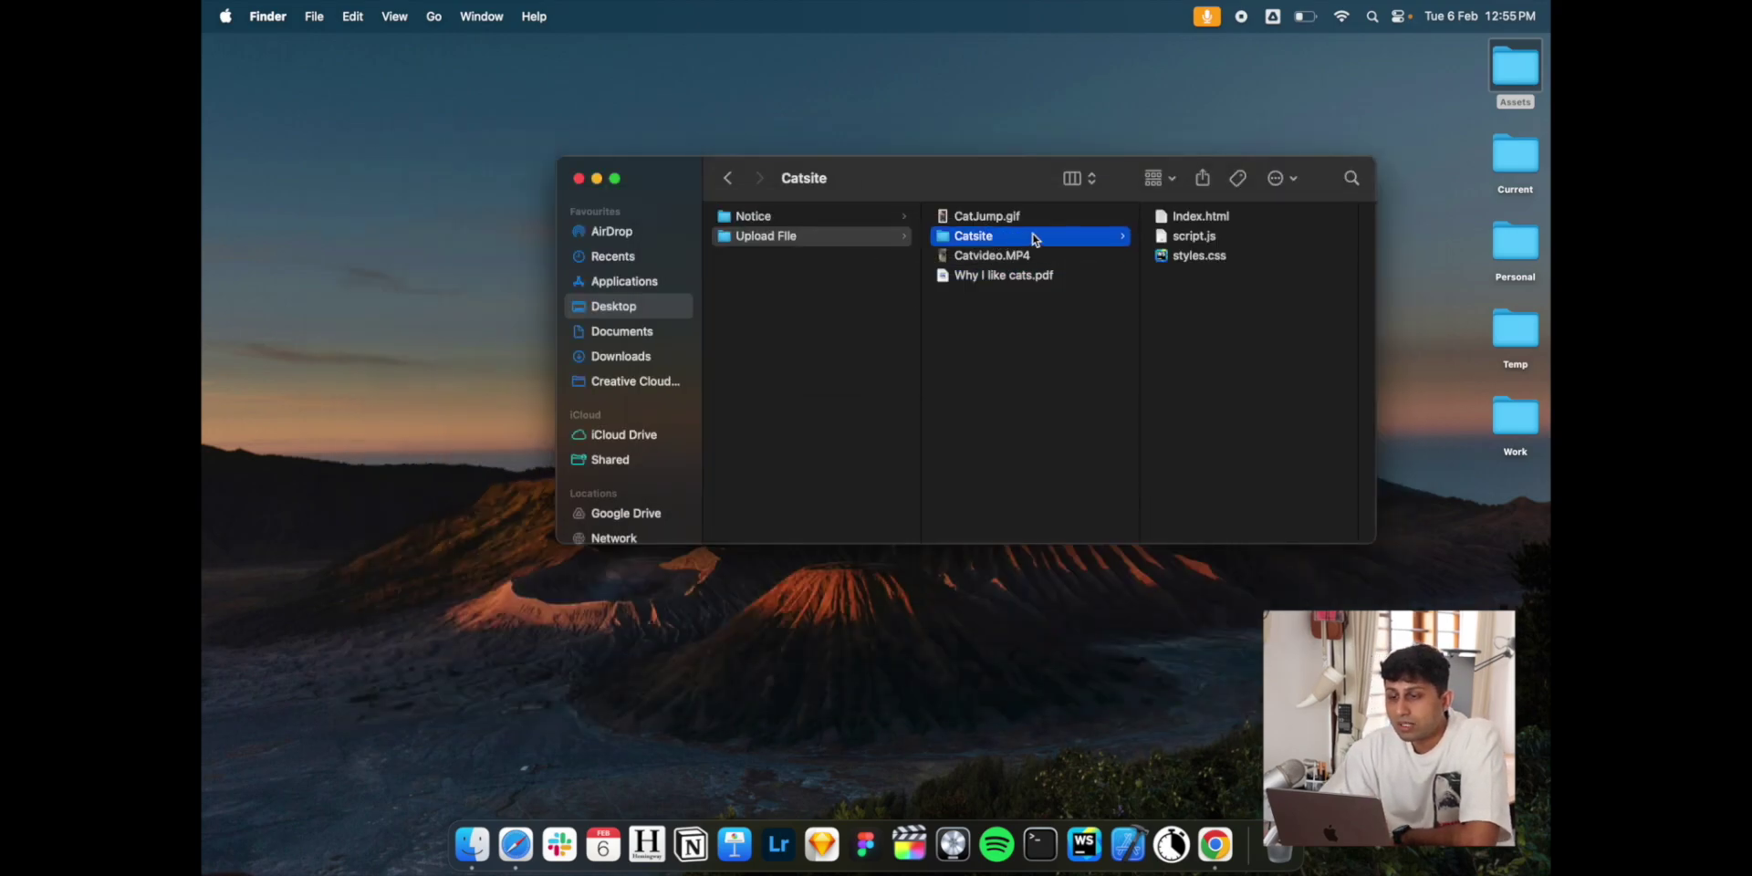
double_click(1200, 224)
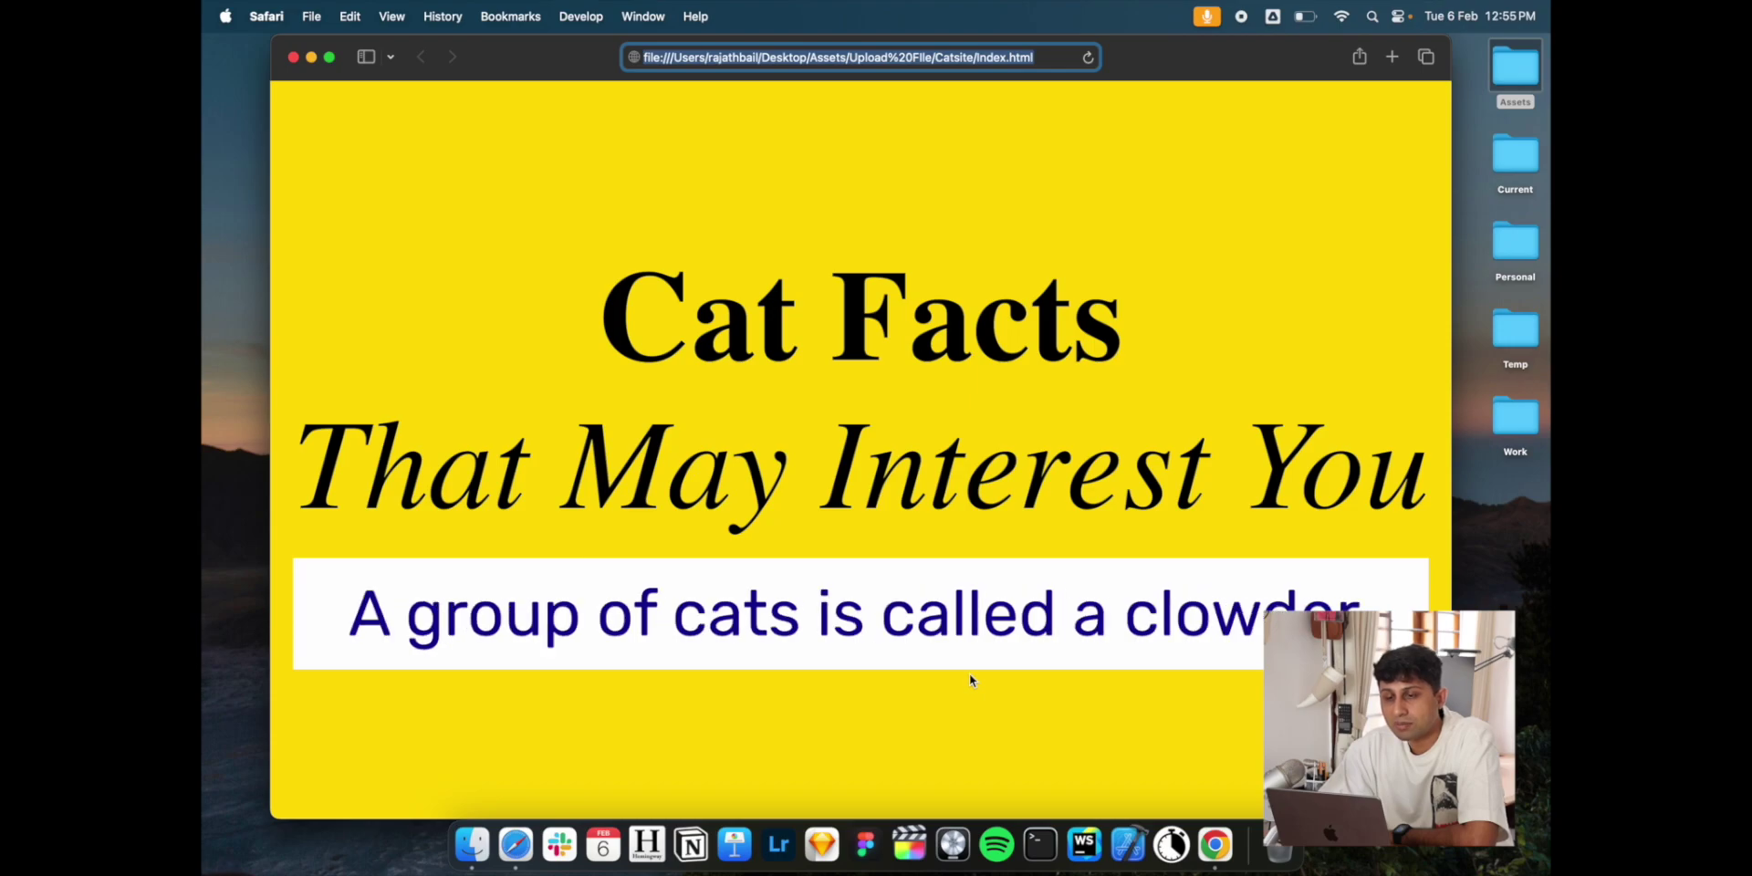
click(293, 57)
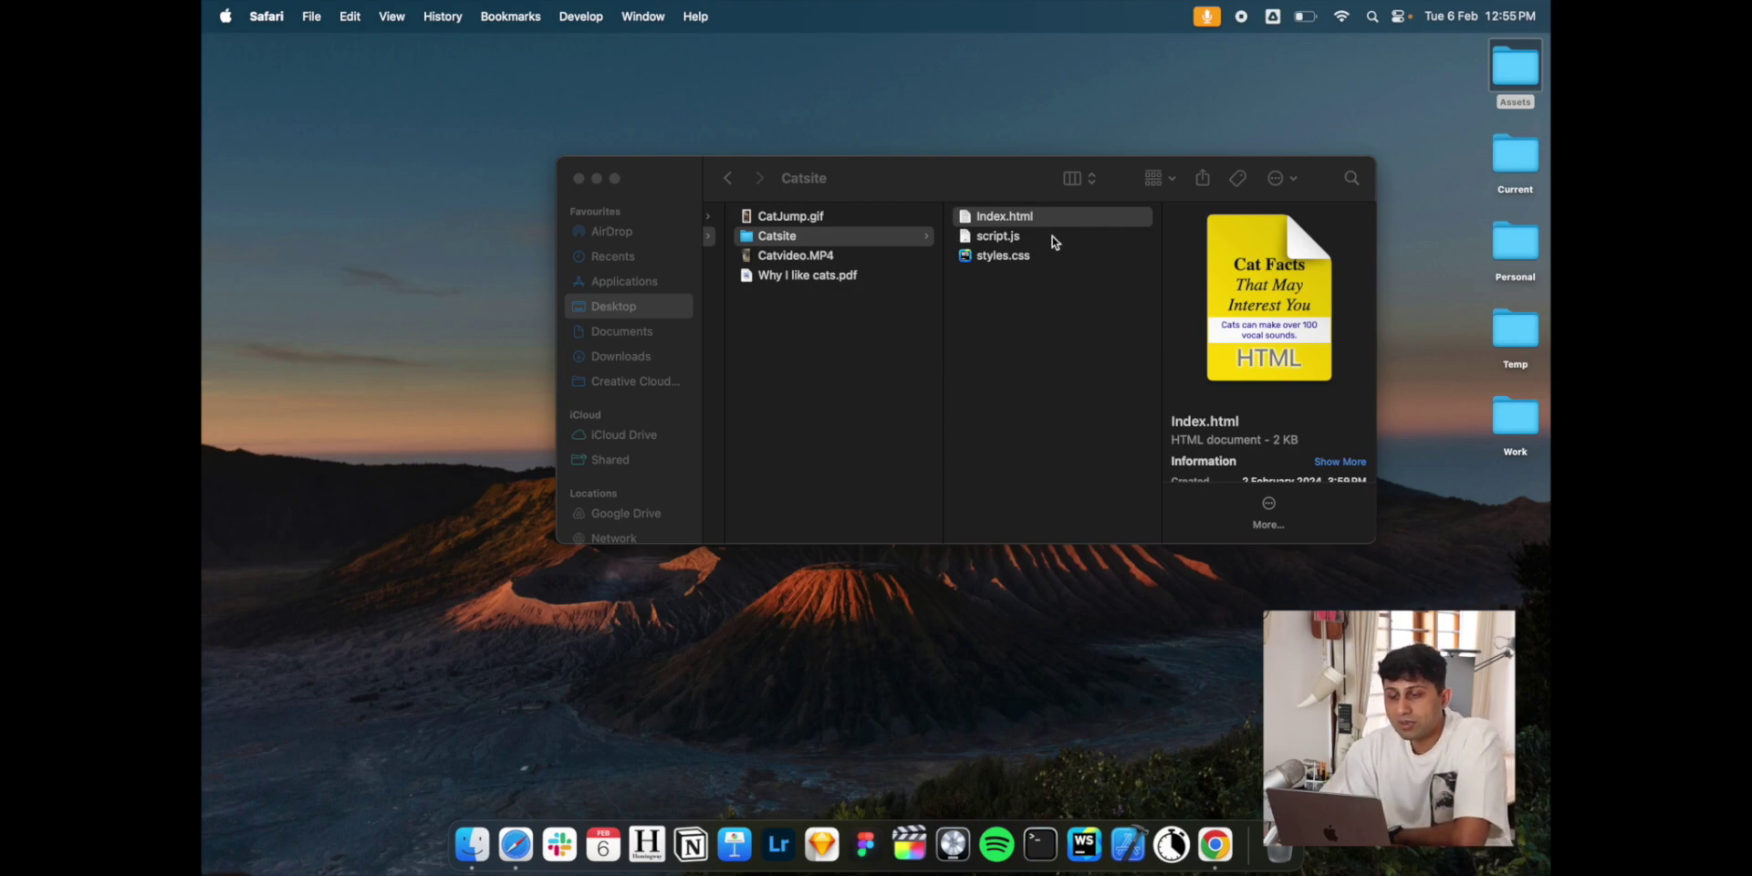
- Compress the three Catsite web files into a zip archive
click(1010, 227)
click(1016, 299)
key(super+a)
right_click(1011, 233)
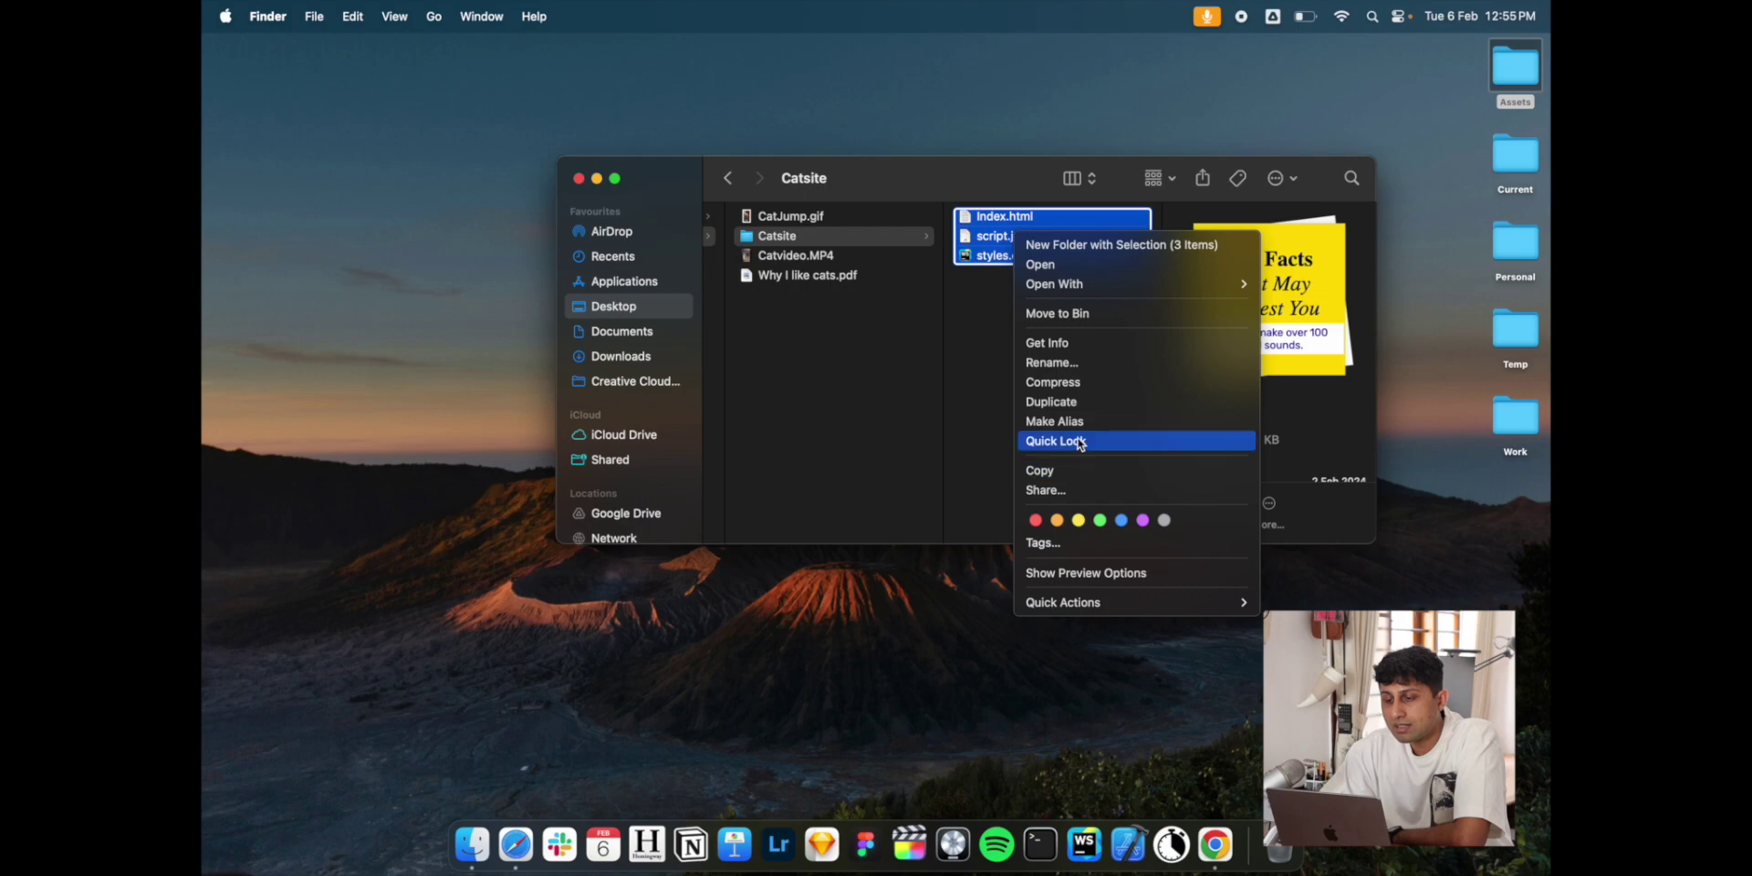
click(1075, 387)
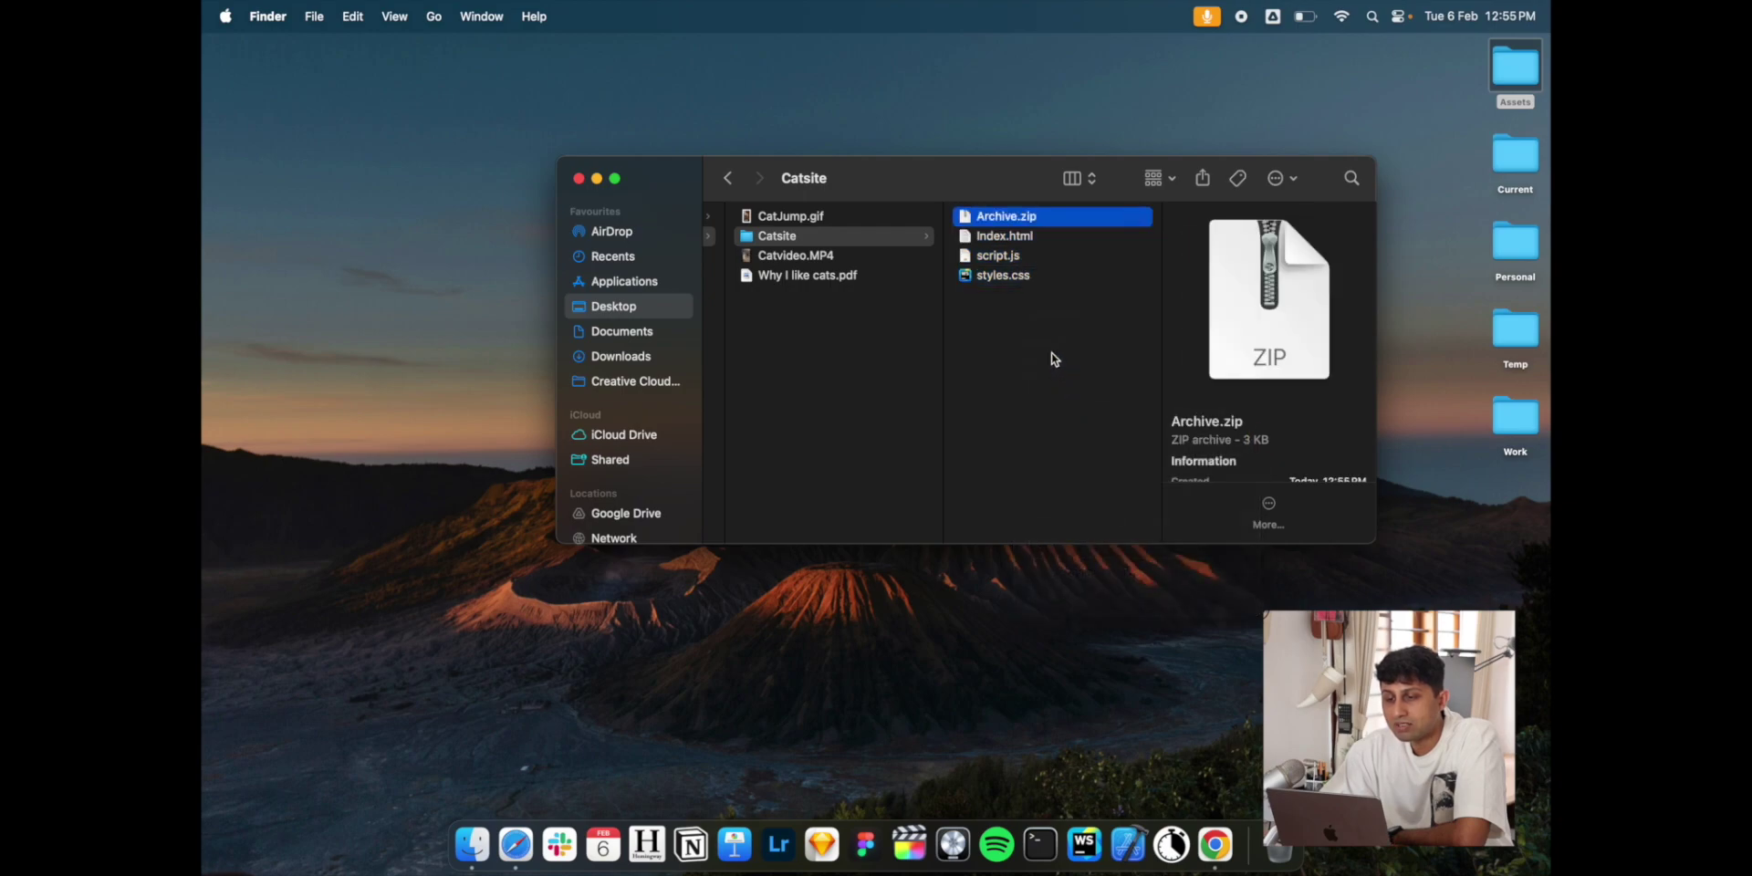
- Rename the archive to catsite.zip and move it into the Upload File folder
click(1029, 219)
text(catsite)
key(Return)
drag(1036, 219, 850, 351)
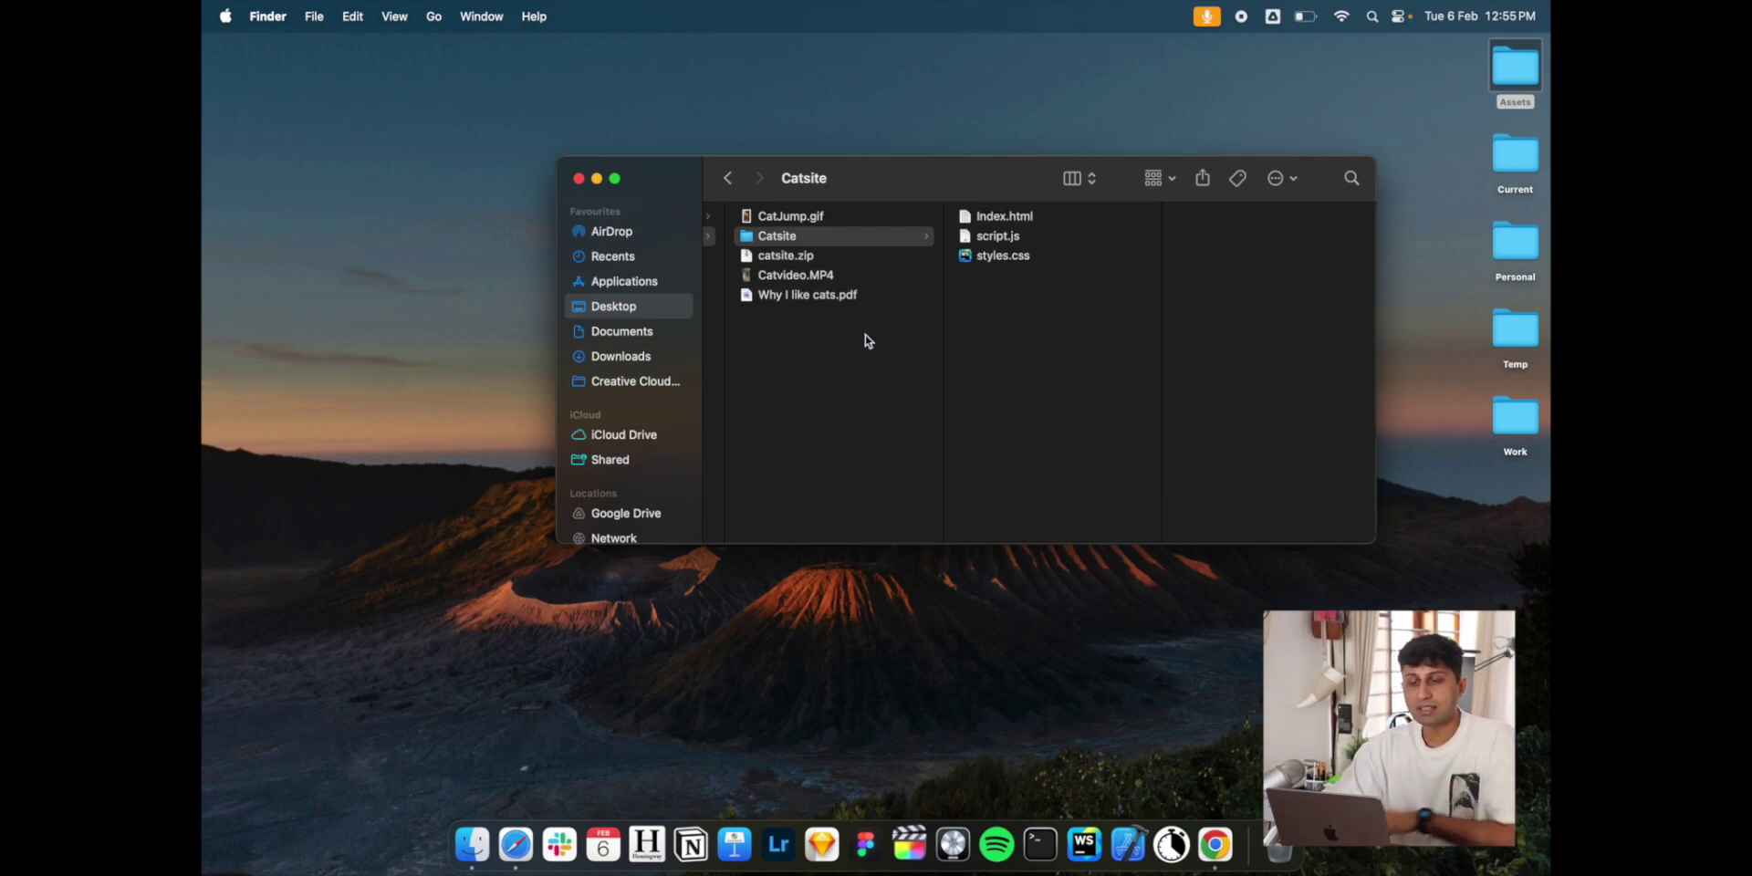
- Pick catsite.zip, Catvideo.MP4, CatJump.gif and Why I like cats.pdf in the file picker and upload them
key(ctrl+Right)
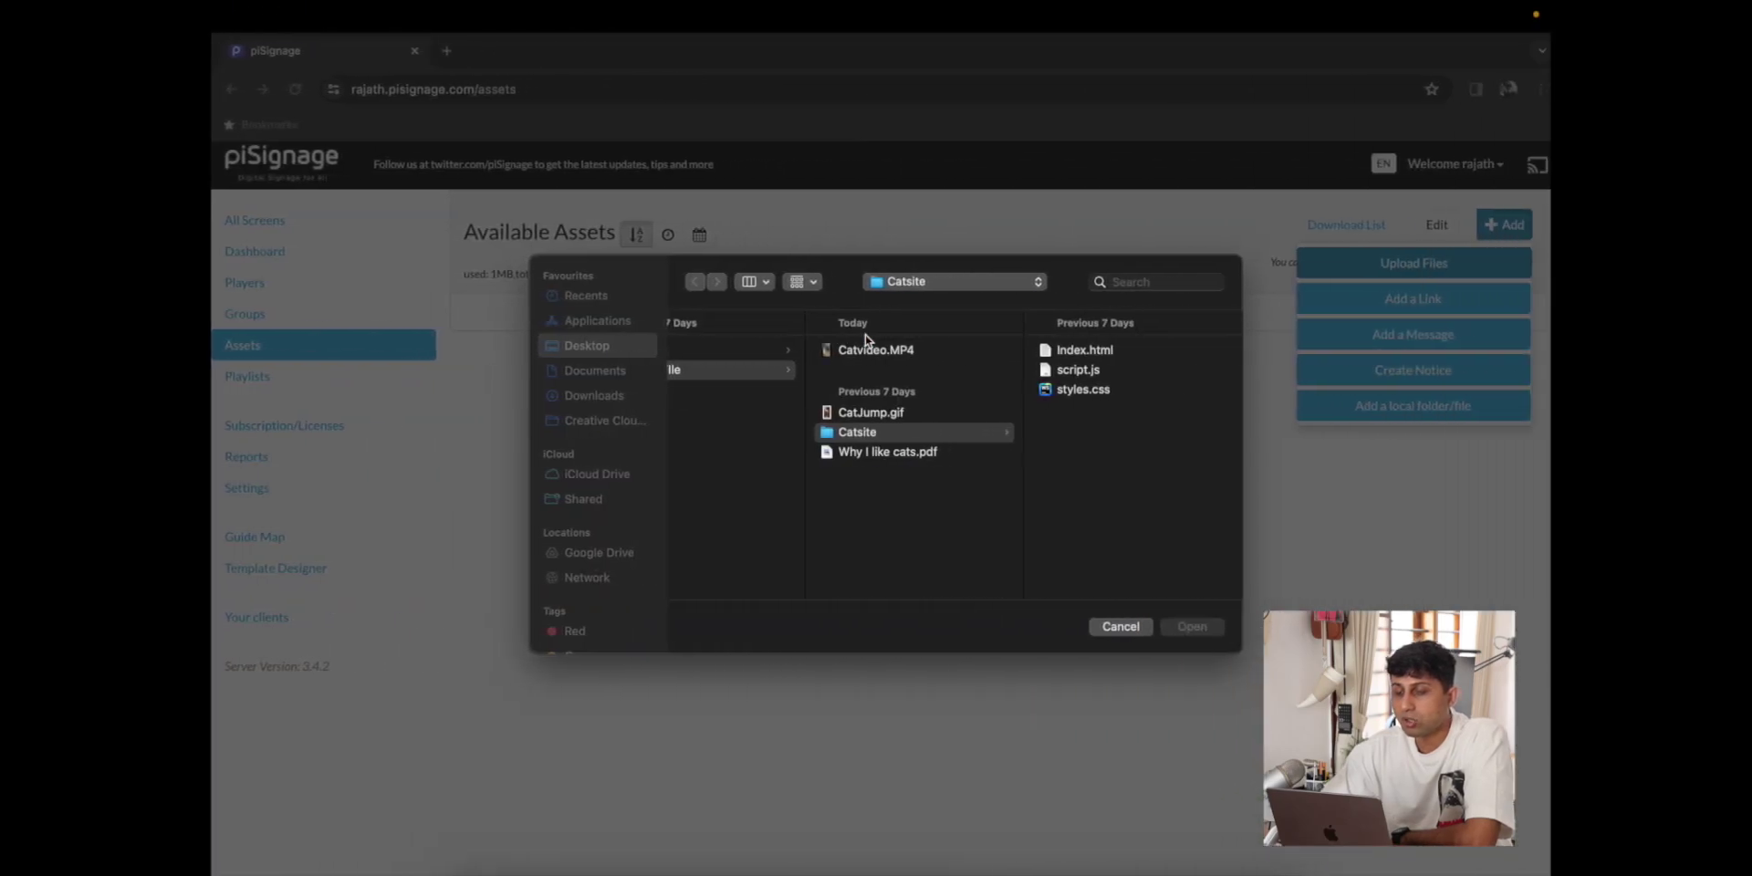
click(877, 350)
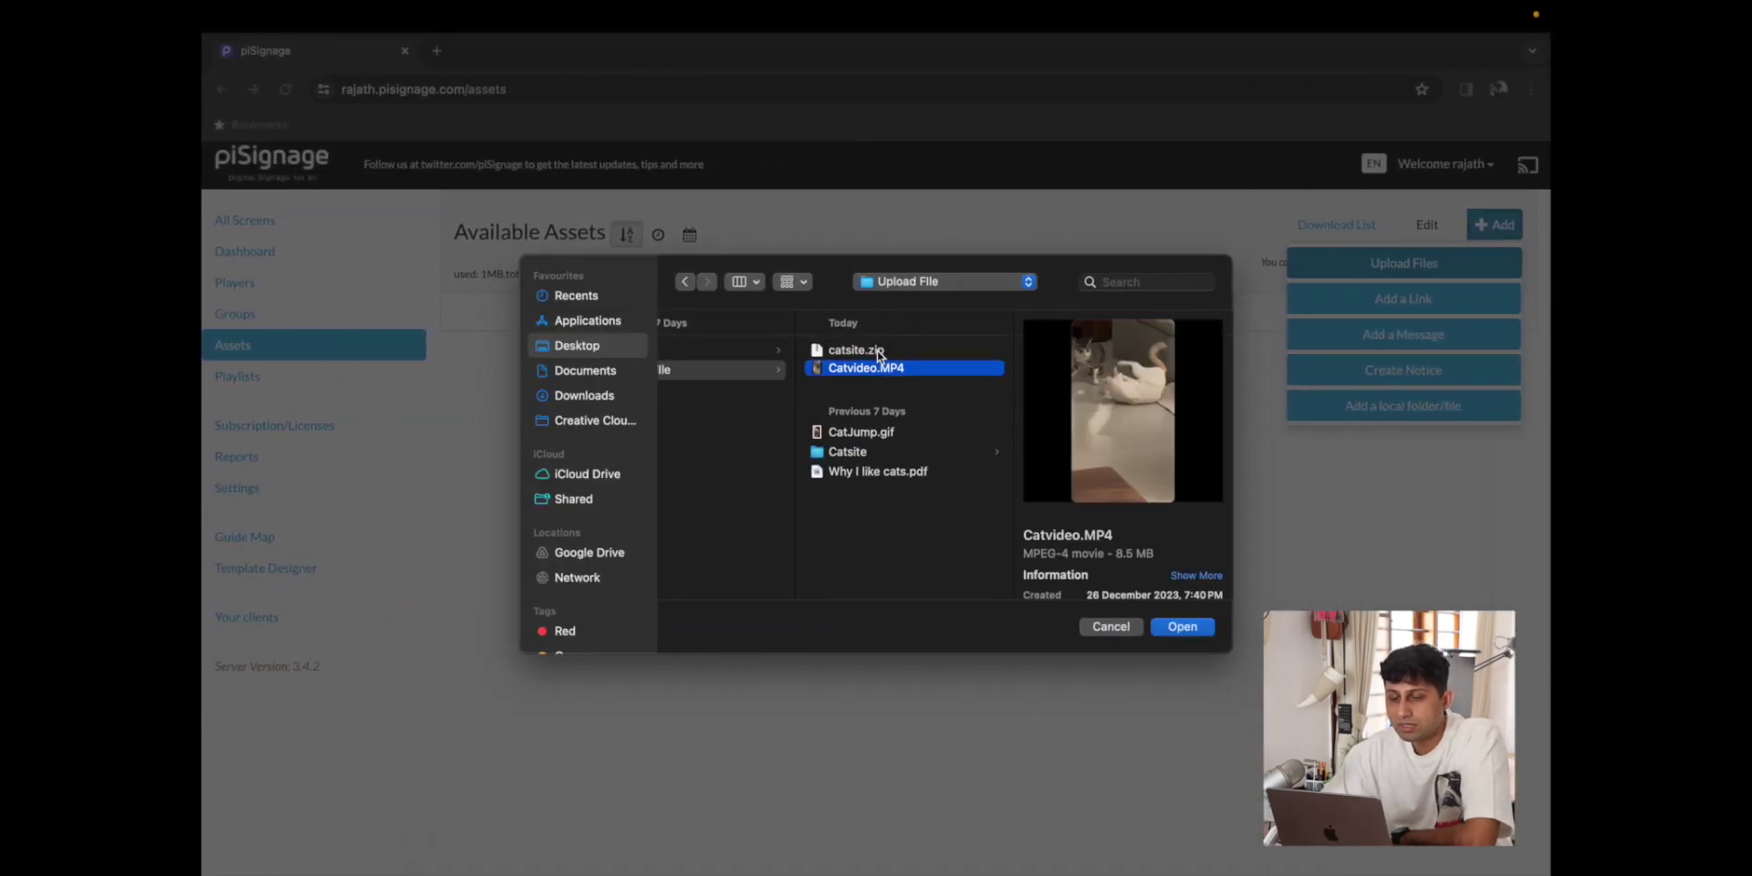
super+click(877, 352)
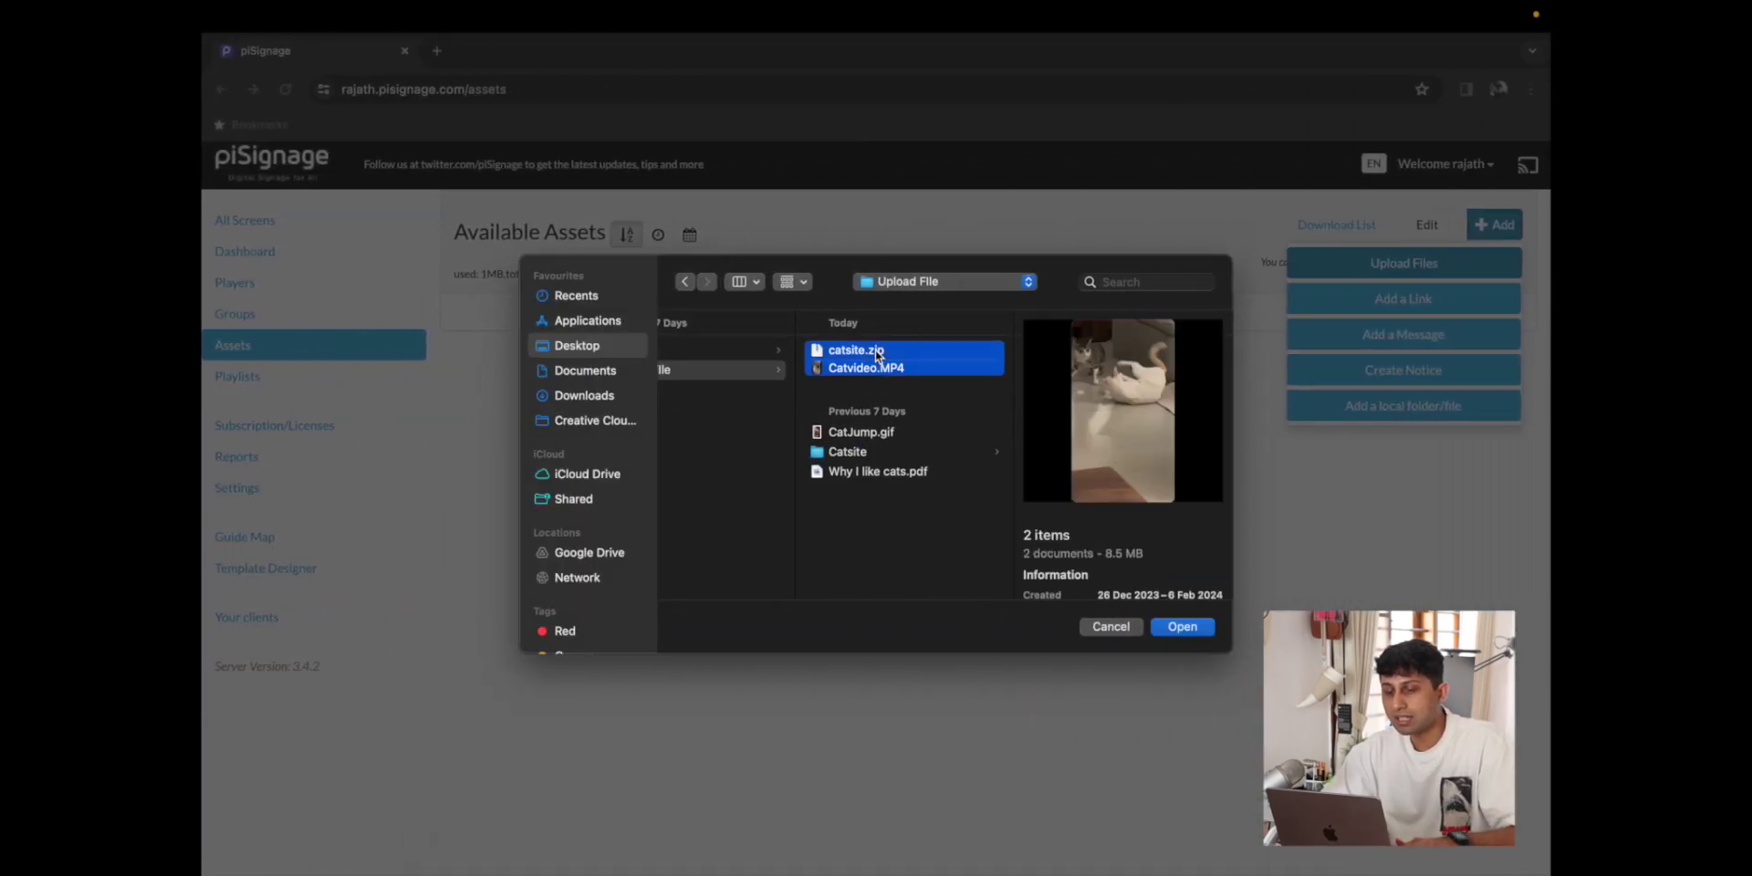
super+click(881, 435)
super+click(896, 473)
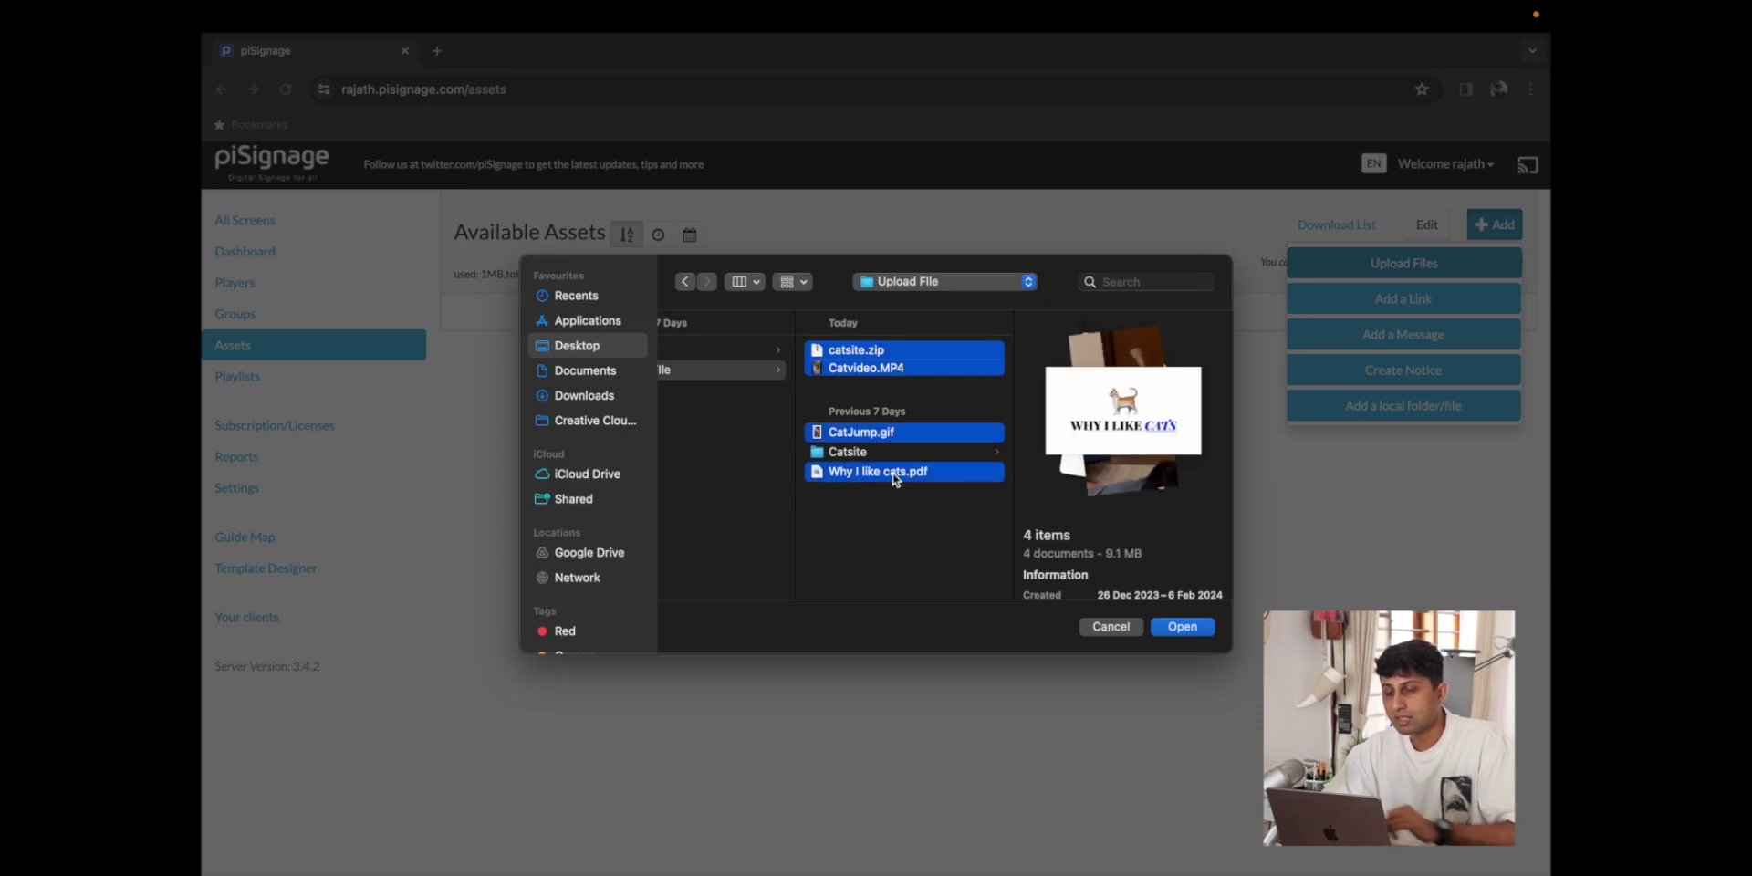
key(Return)
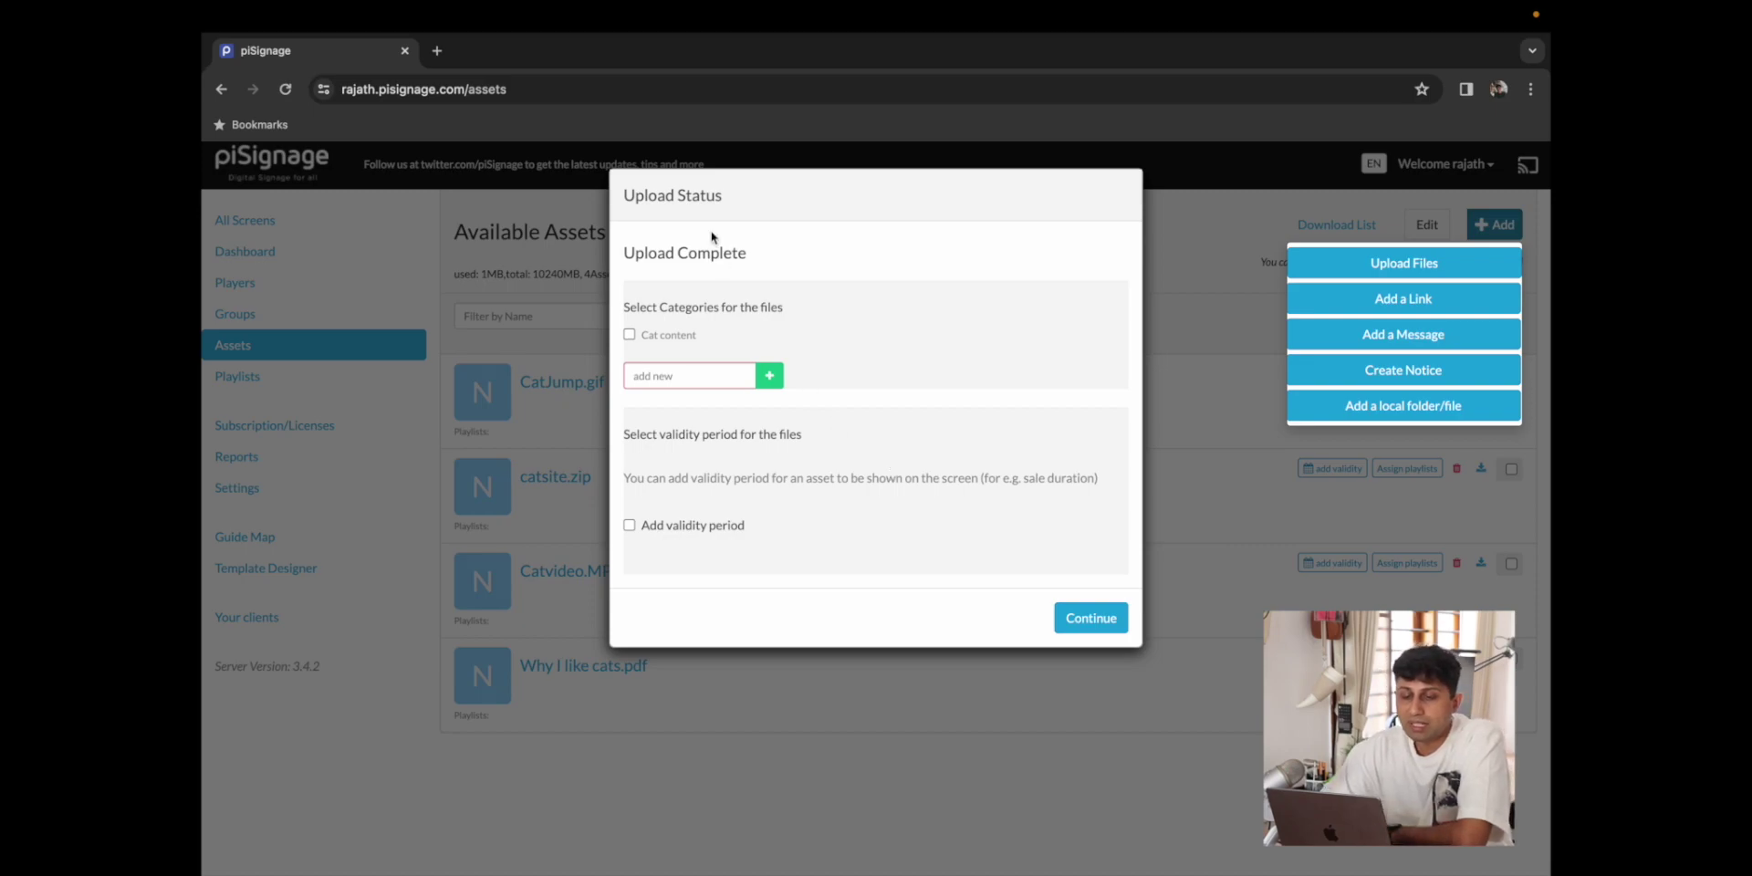
- Tag the uploads Cat content, valid 01/01/2024 to 31/12/2024, and confirm
click(629, 336)
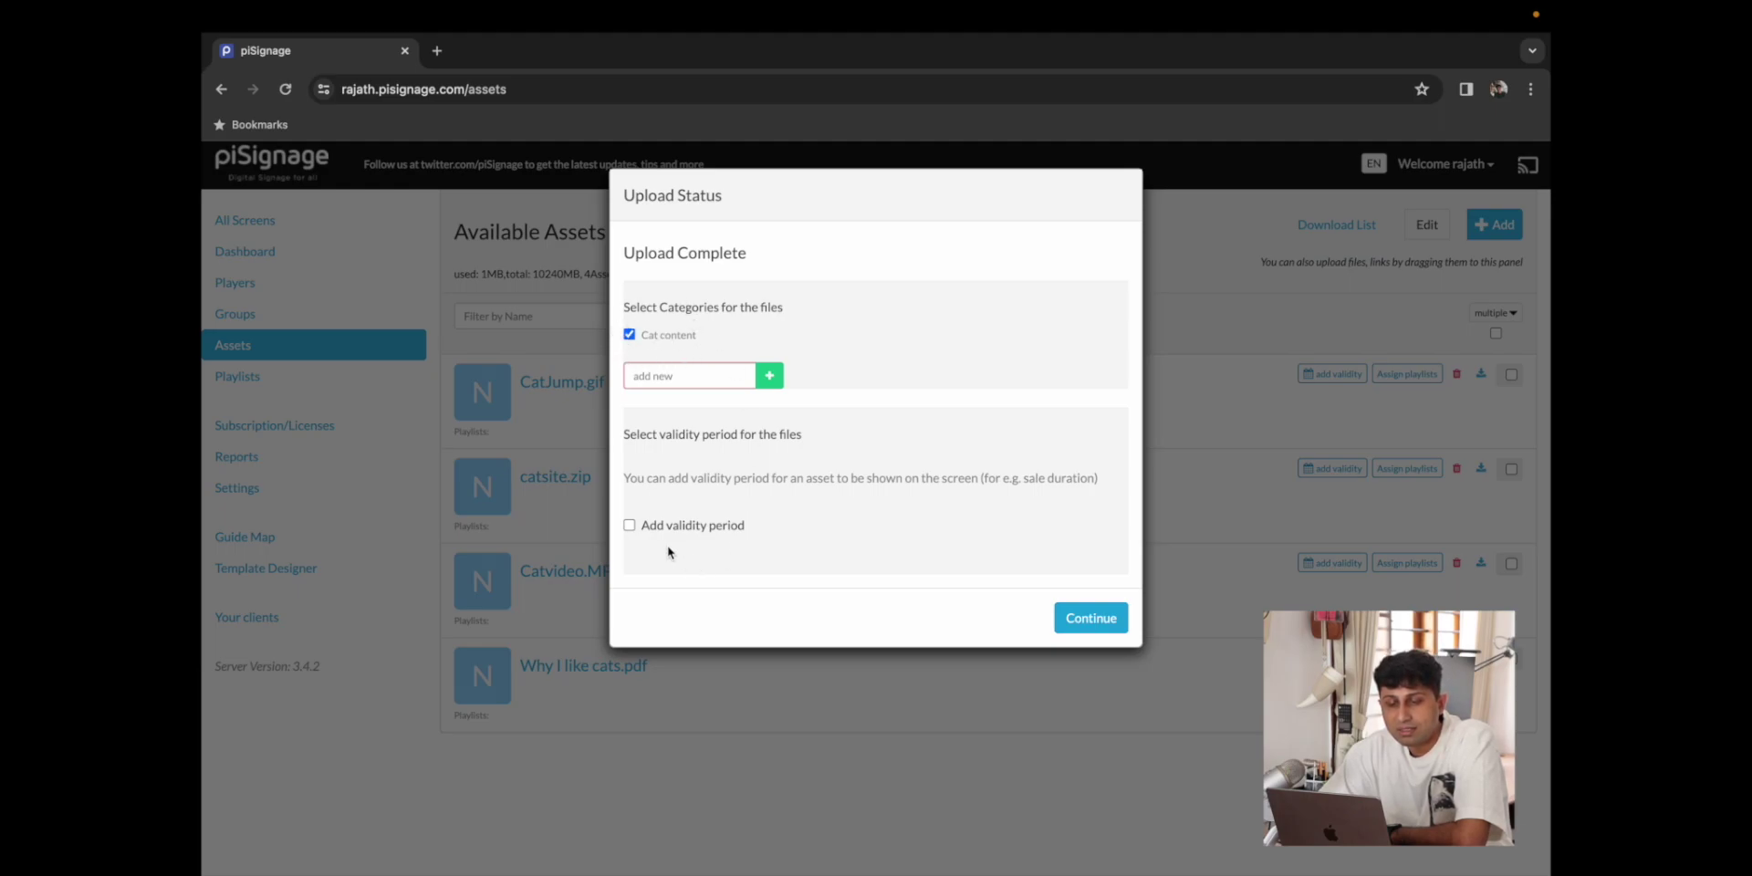
click(629, 526)
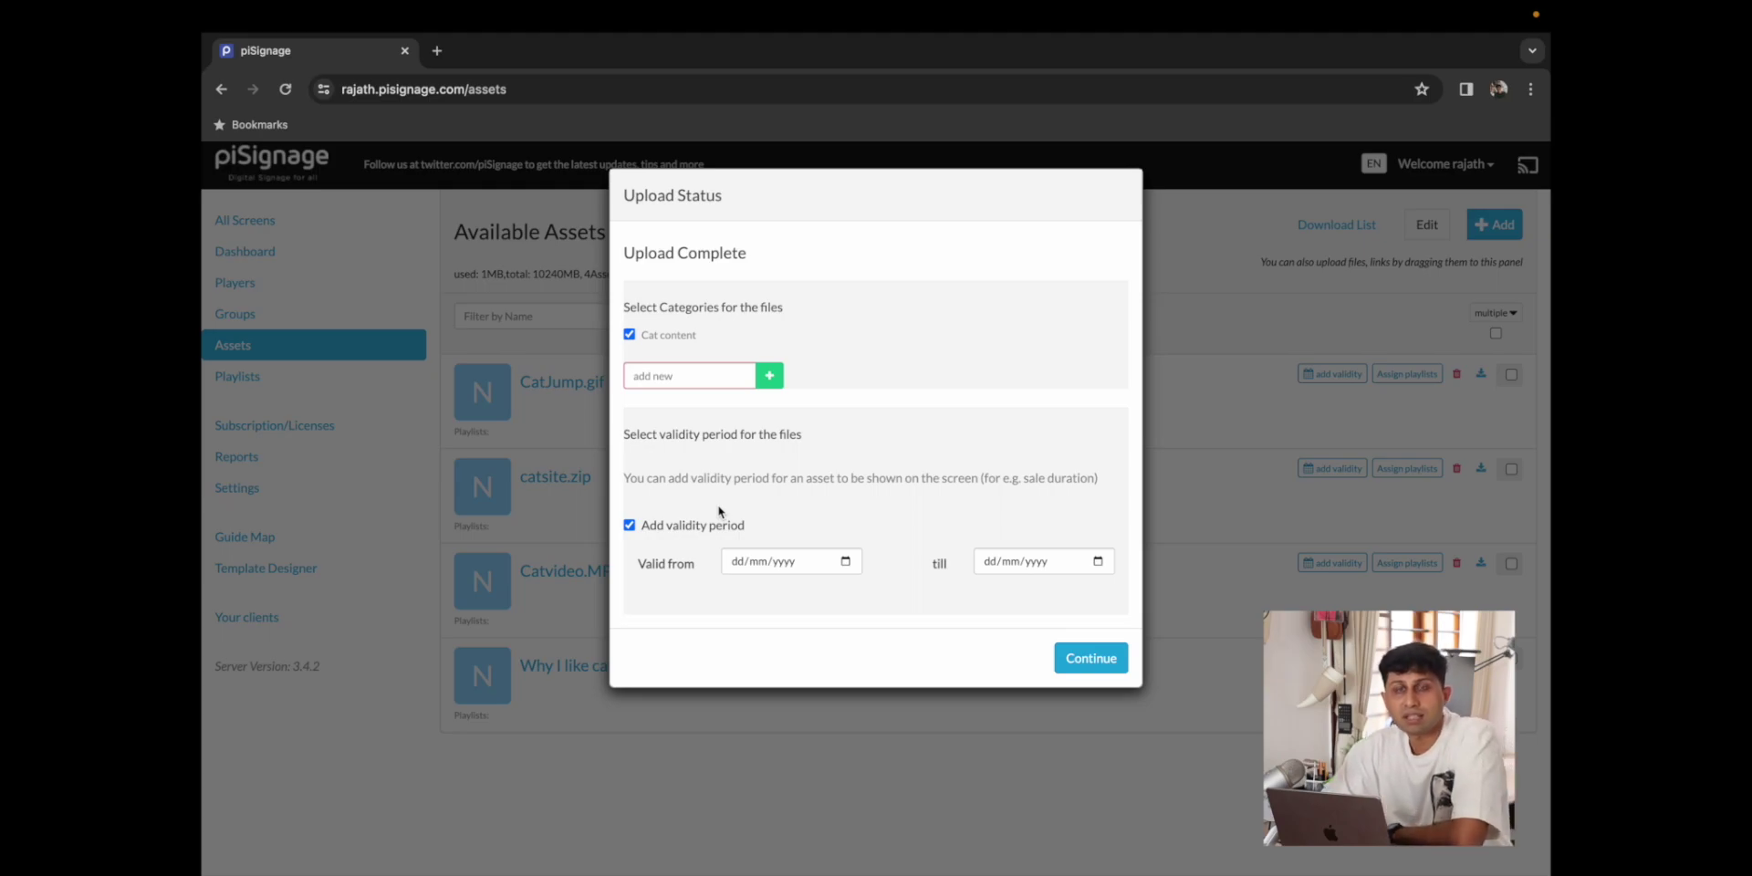
click(740, 563)
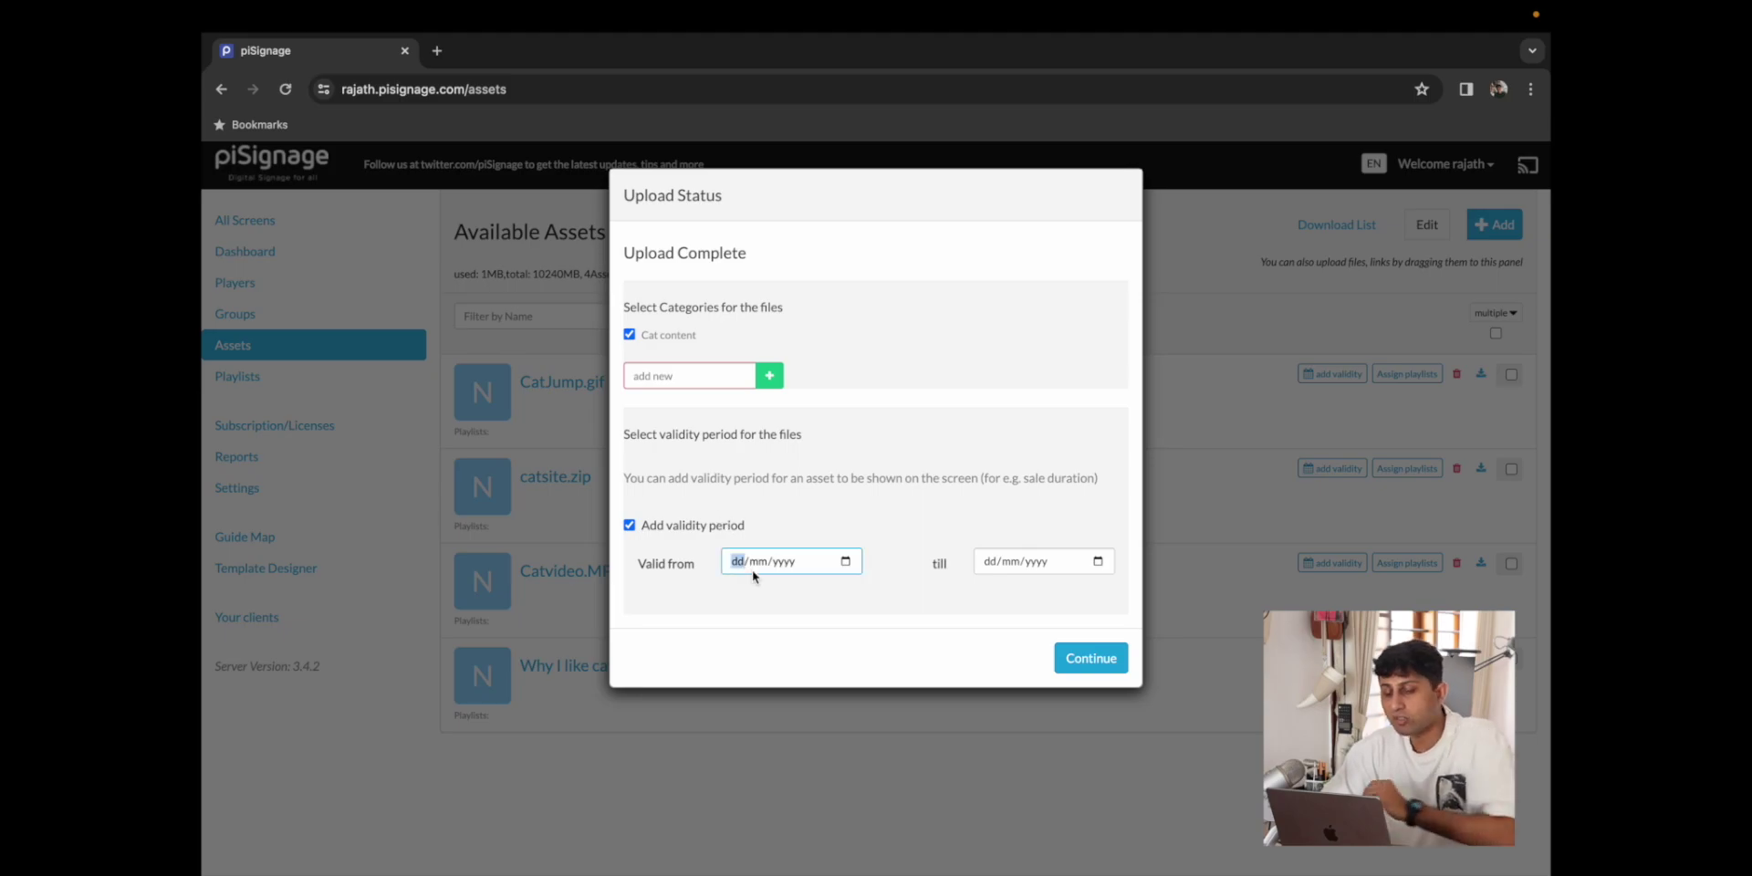
text(01/01/2024)
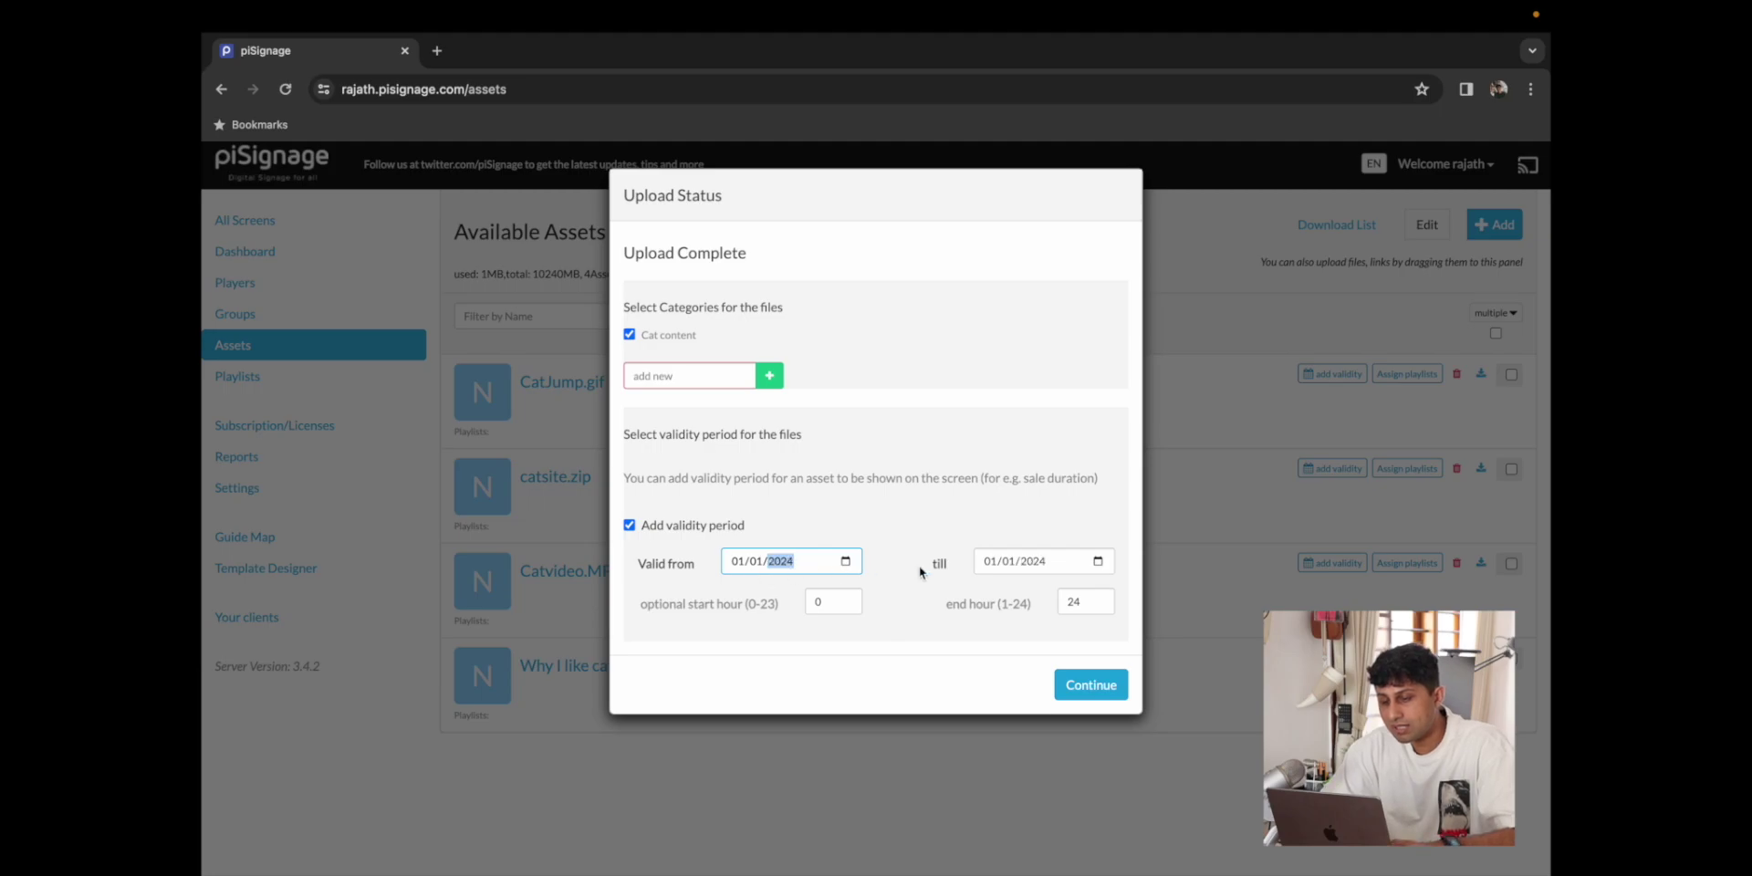
click(1024, 563)
click(993, 562)
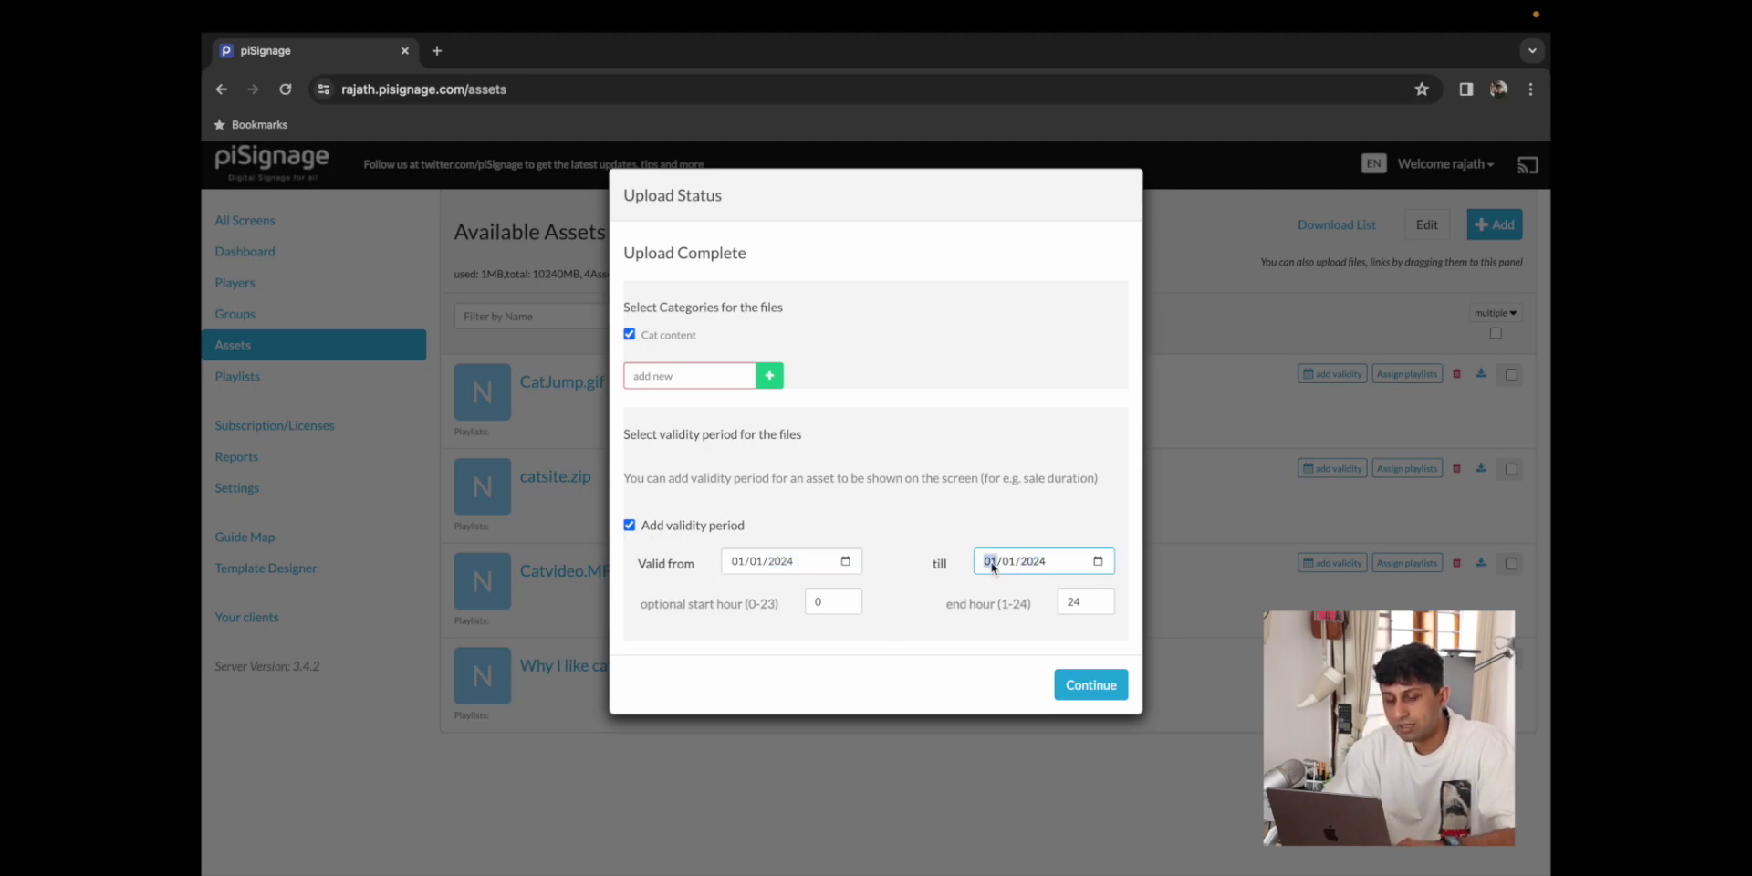
text(31/12)
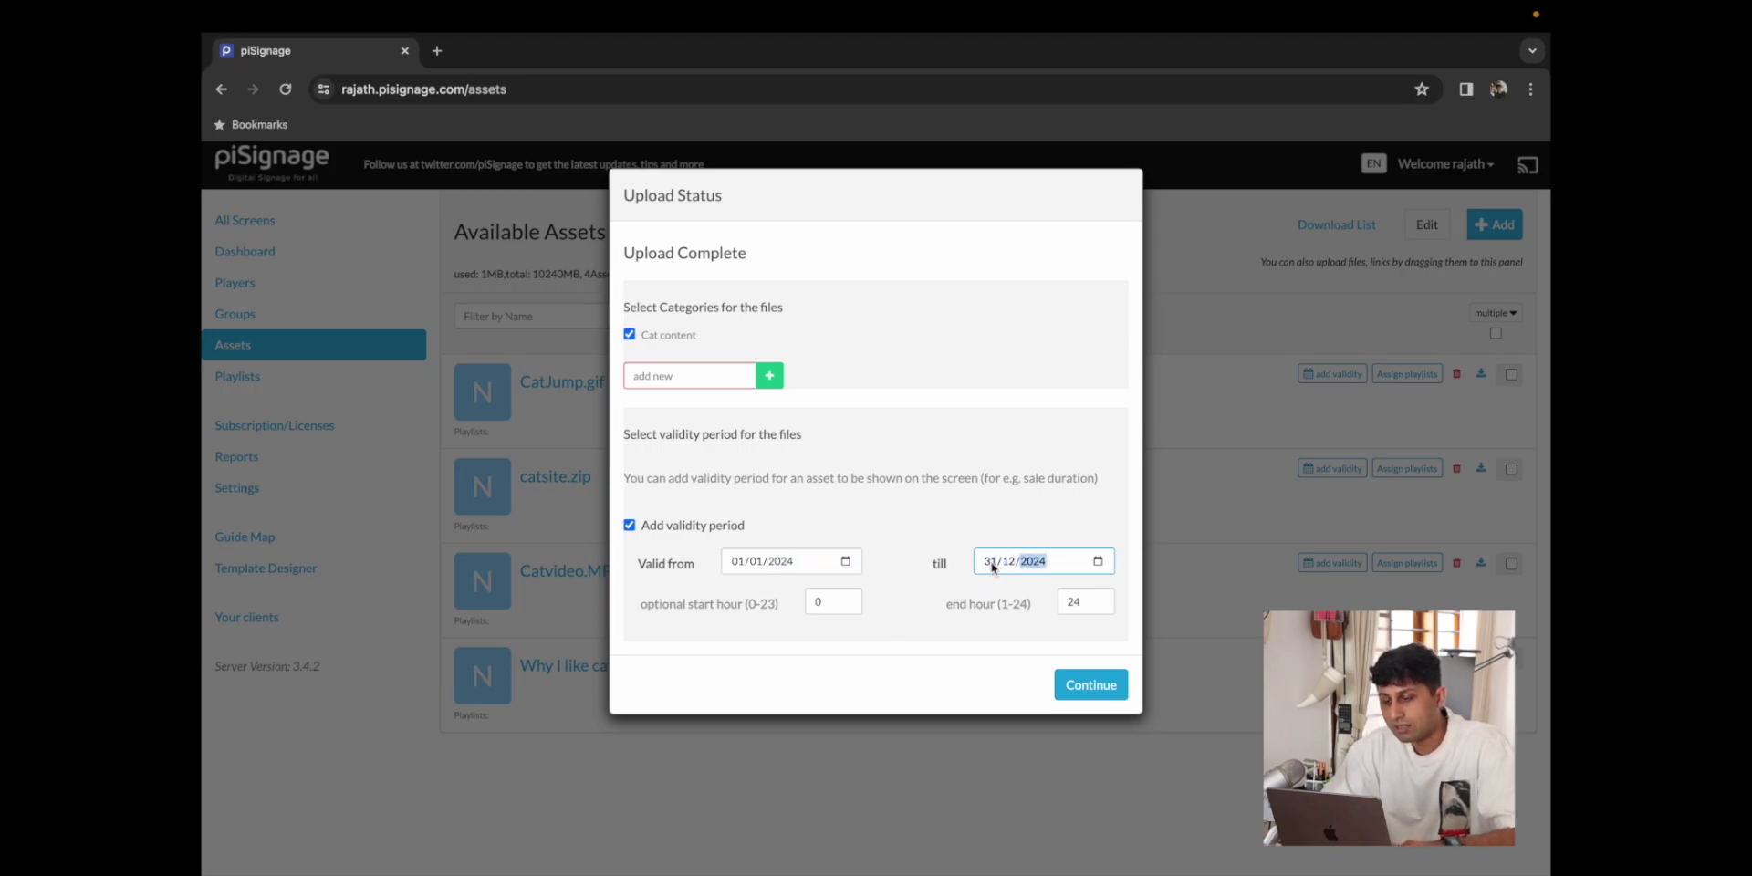
click(1092, 685)
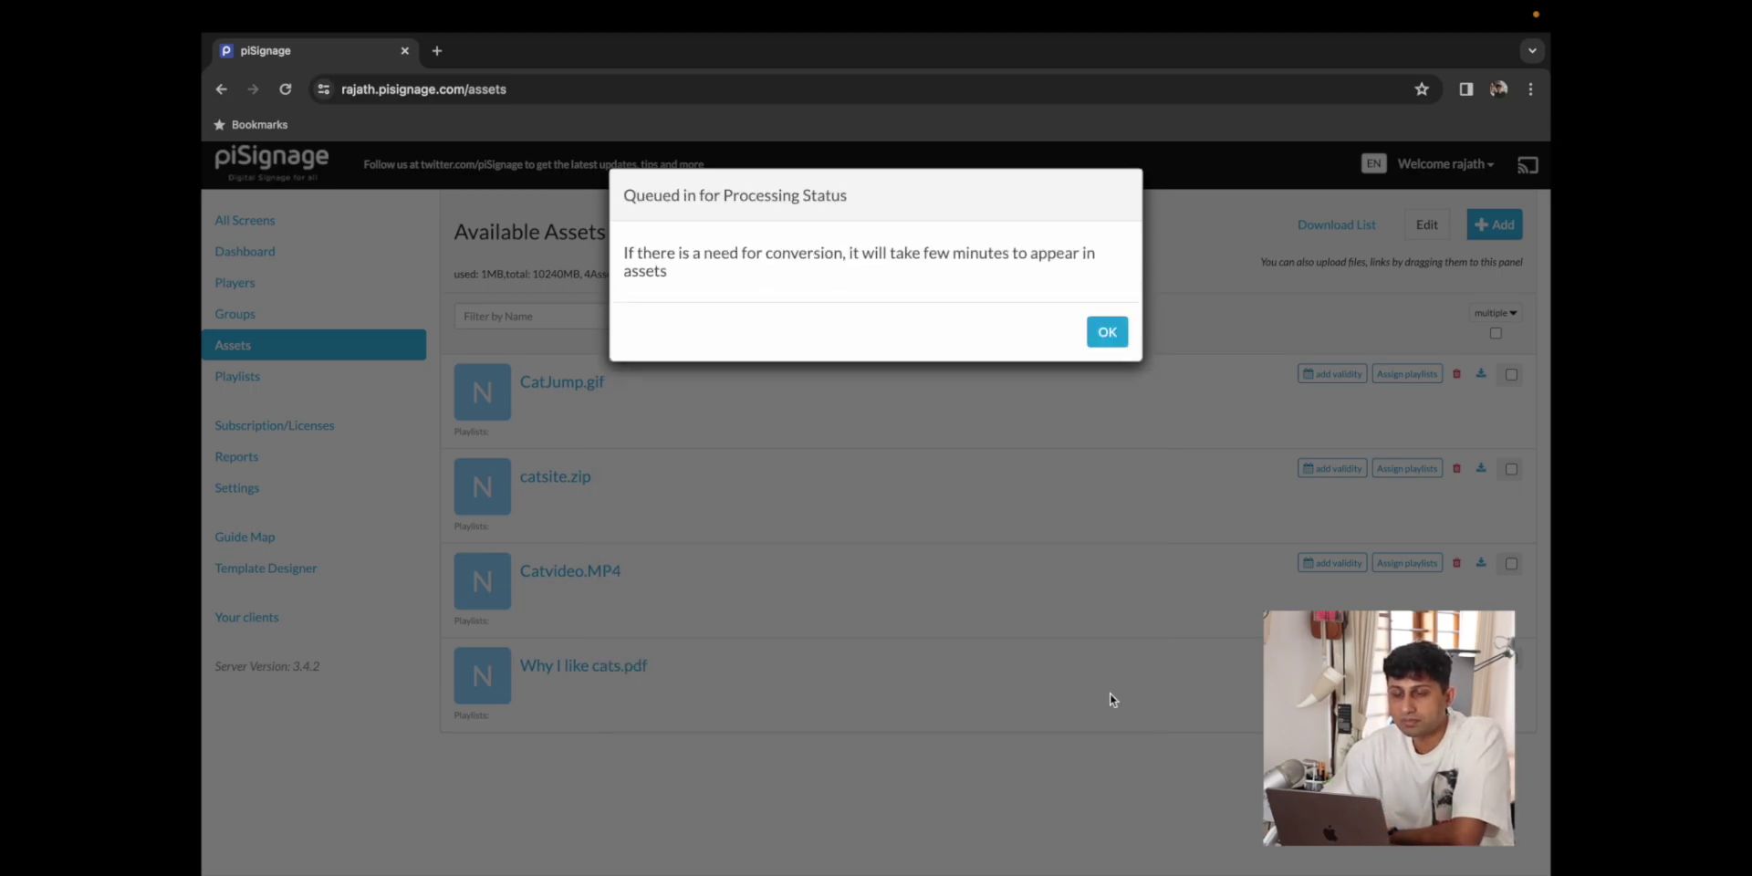
click(1107, 330)
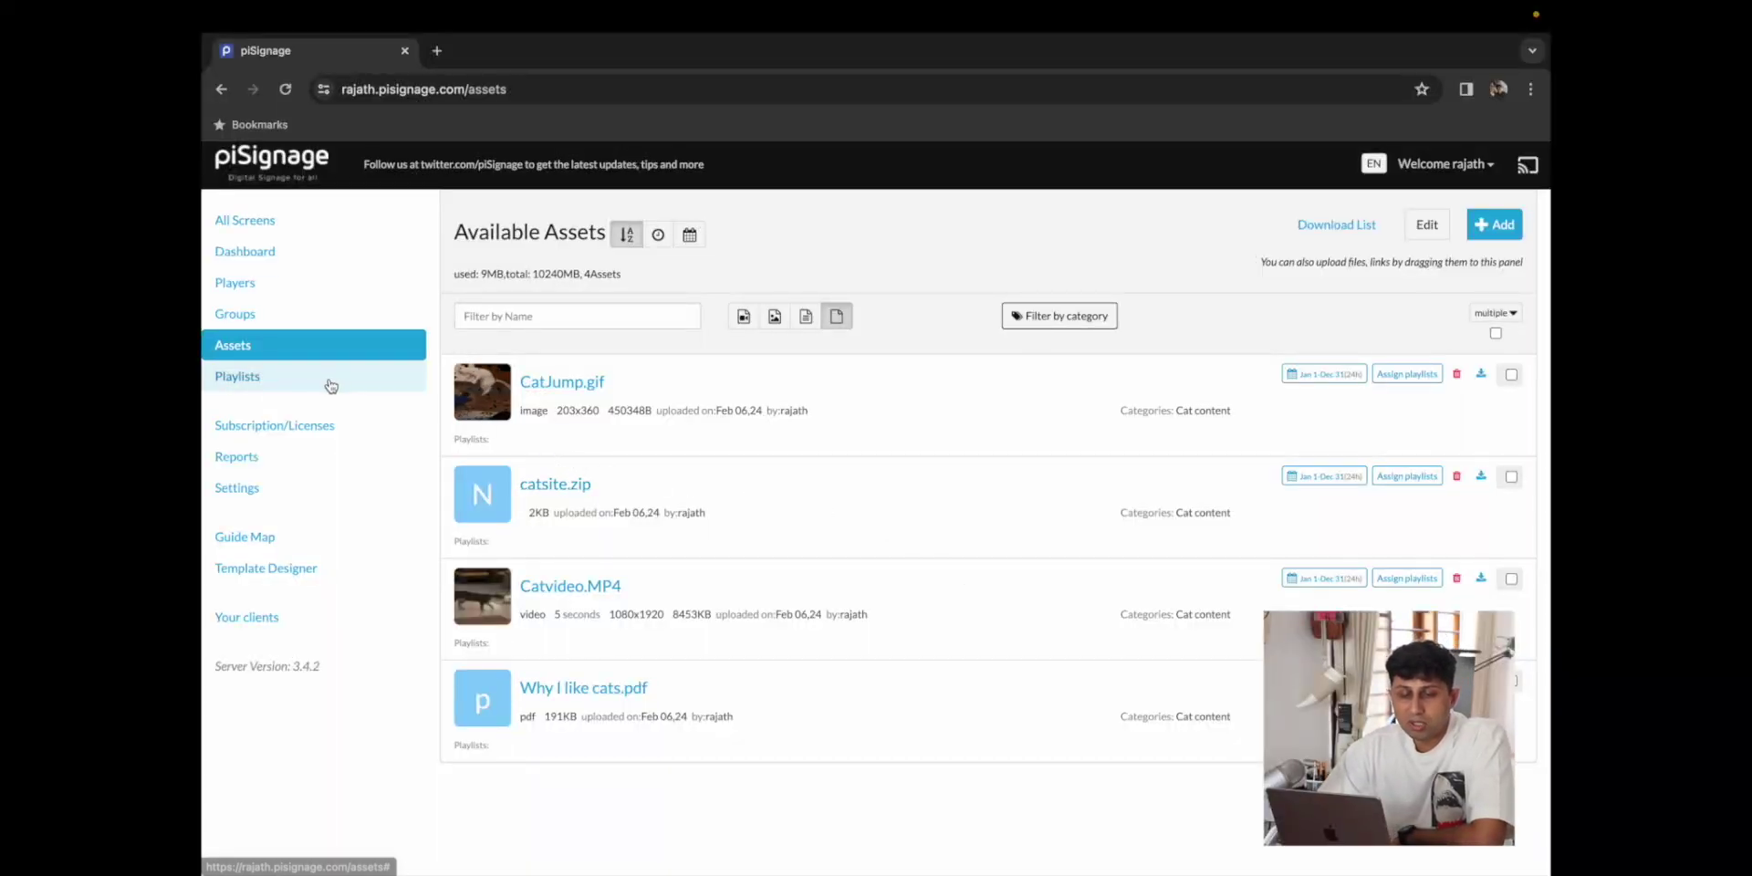
- In My first playlist, add CatJump.gif for 5 seconds and catsite.zip for 10 seconds
click(330, 386)
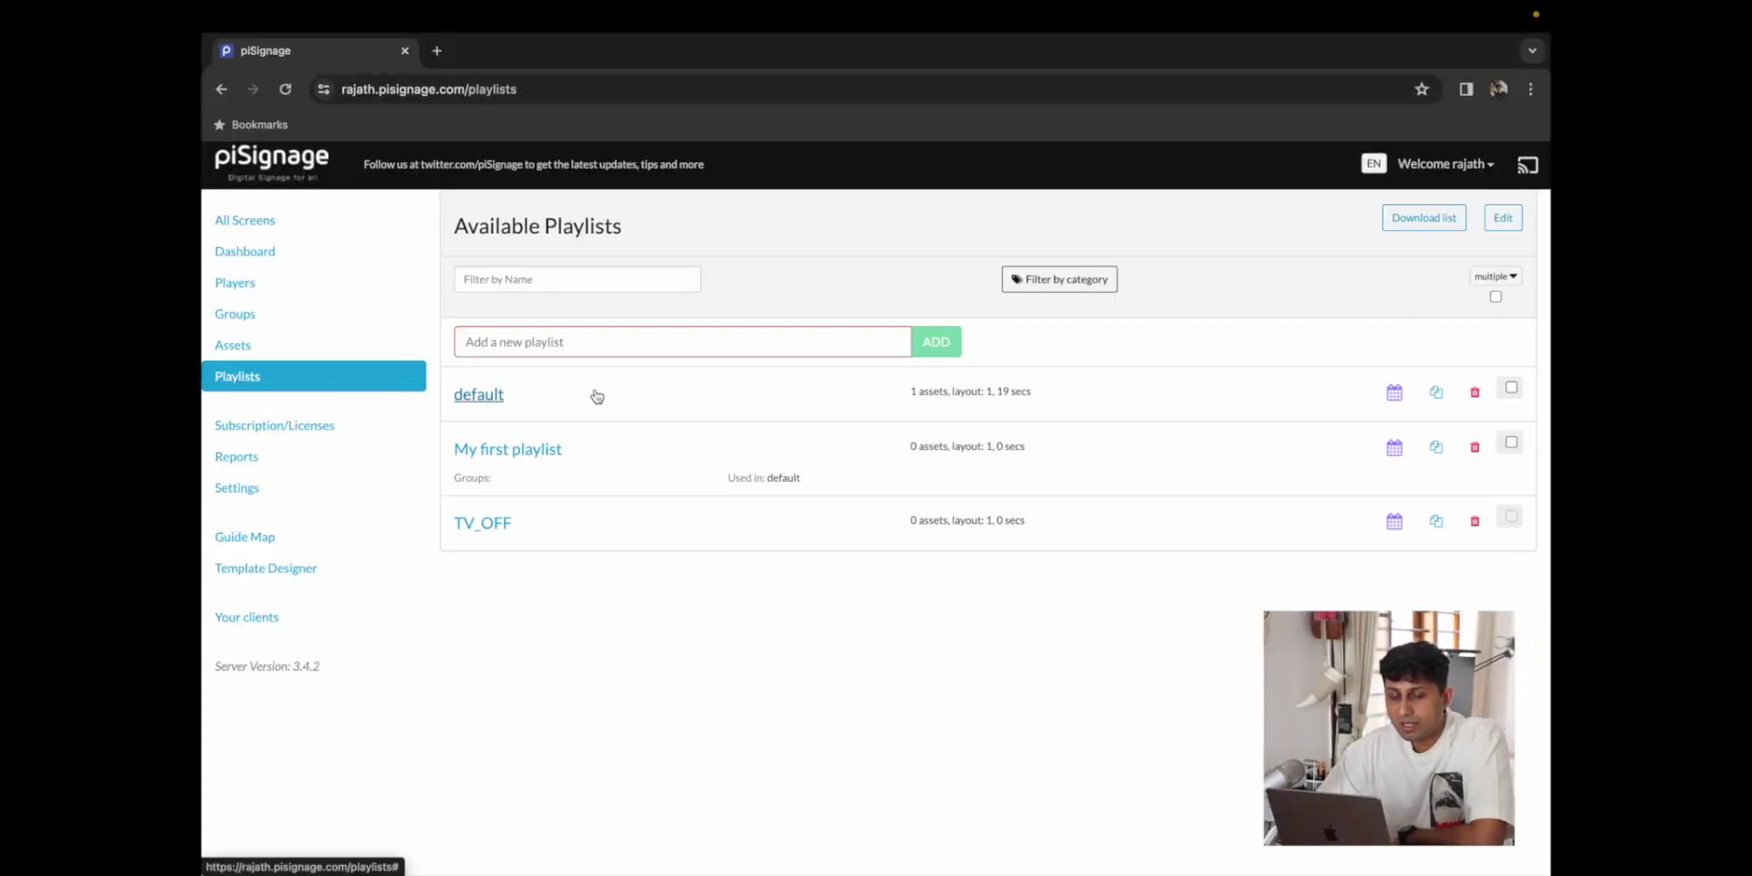
click(537, 451)
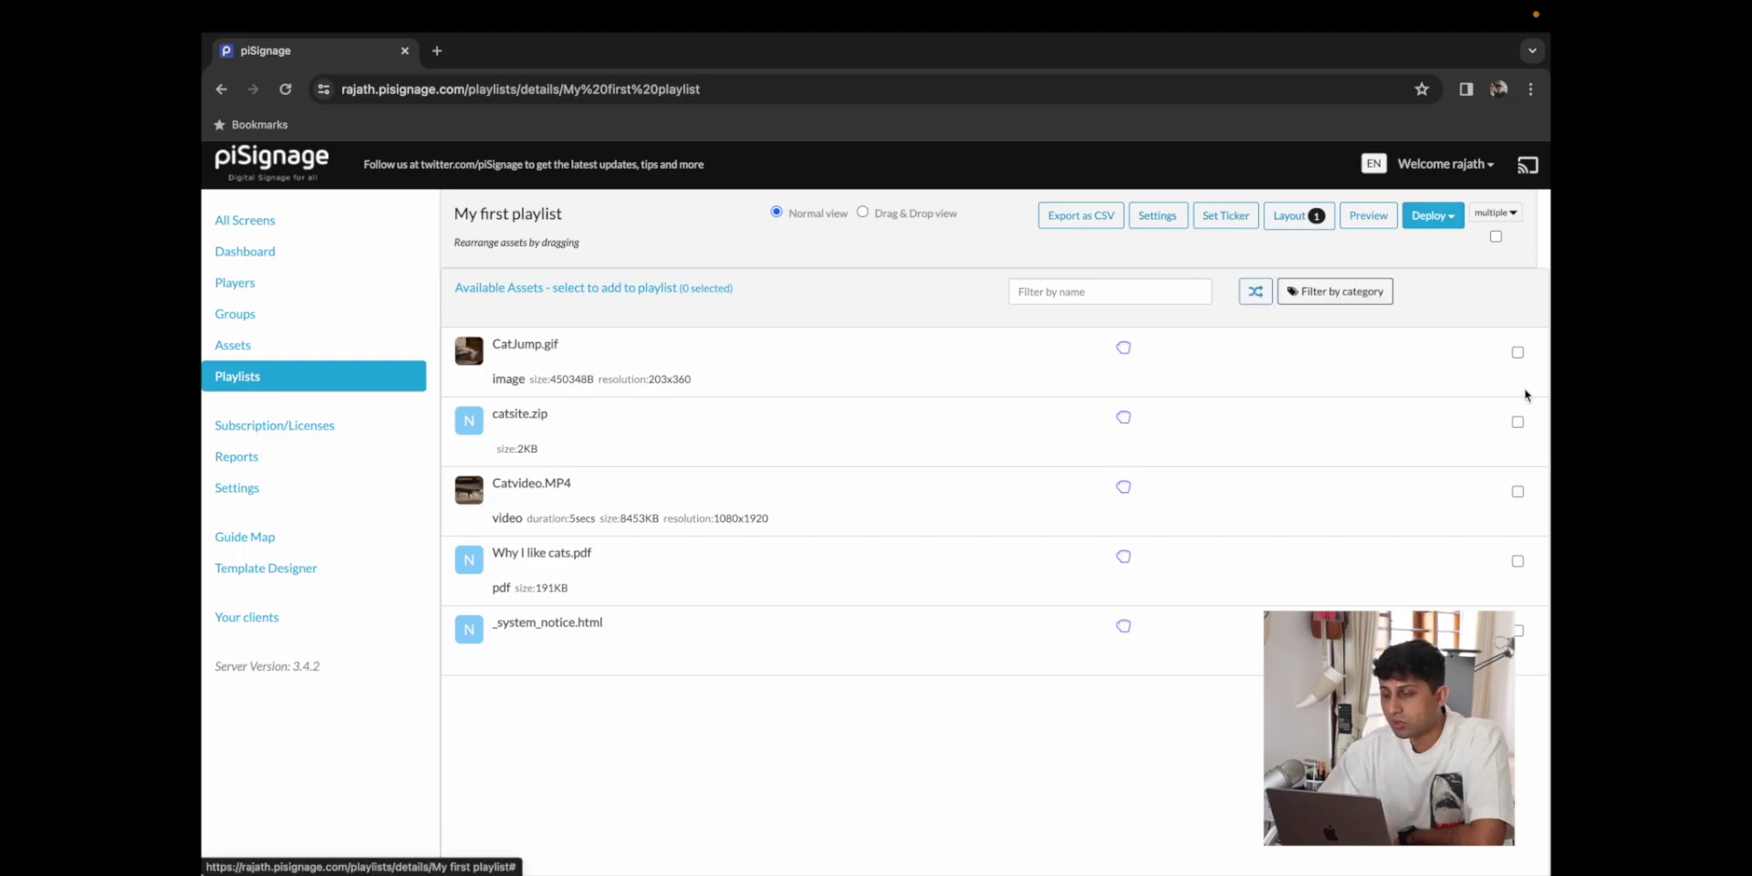
click(1518, 354)
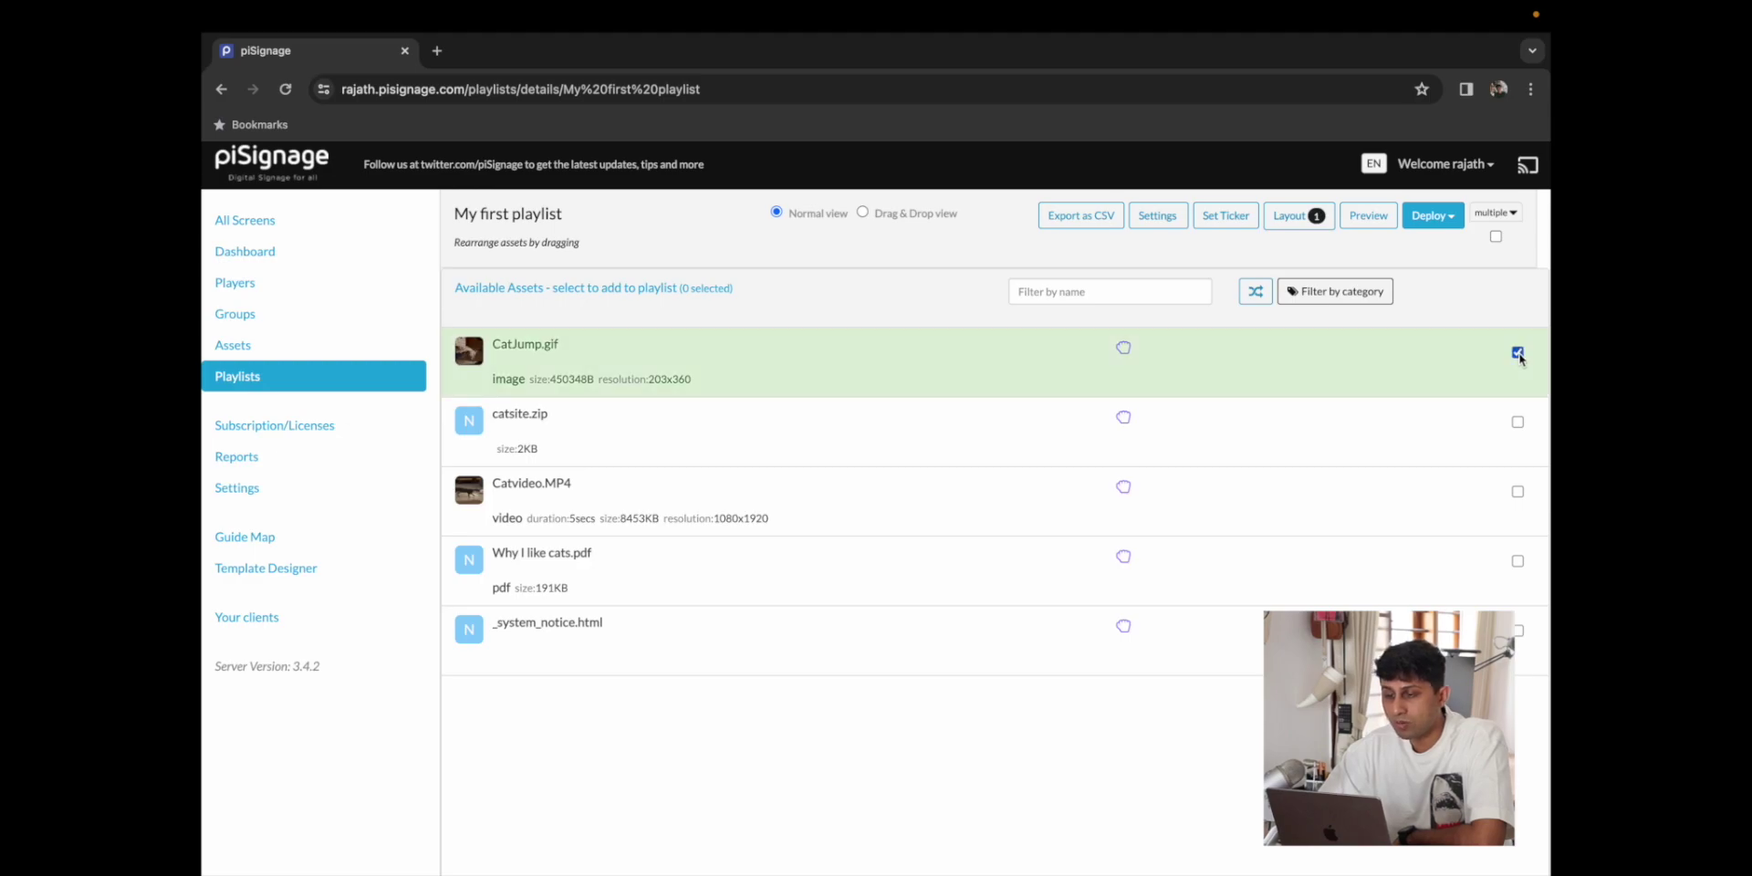
click(1279, 347)
key(BackSpace)
key(BackSpace)
text(5)
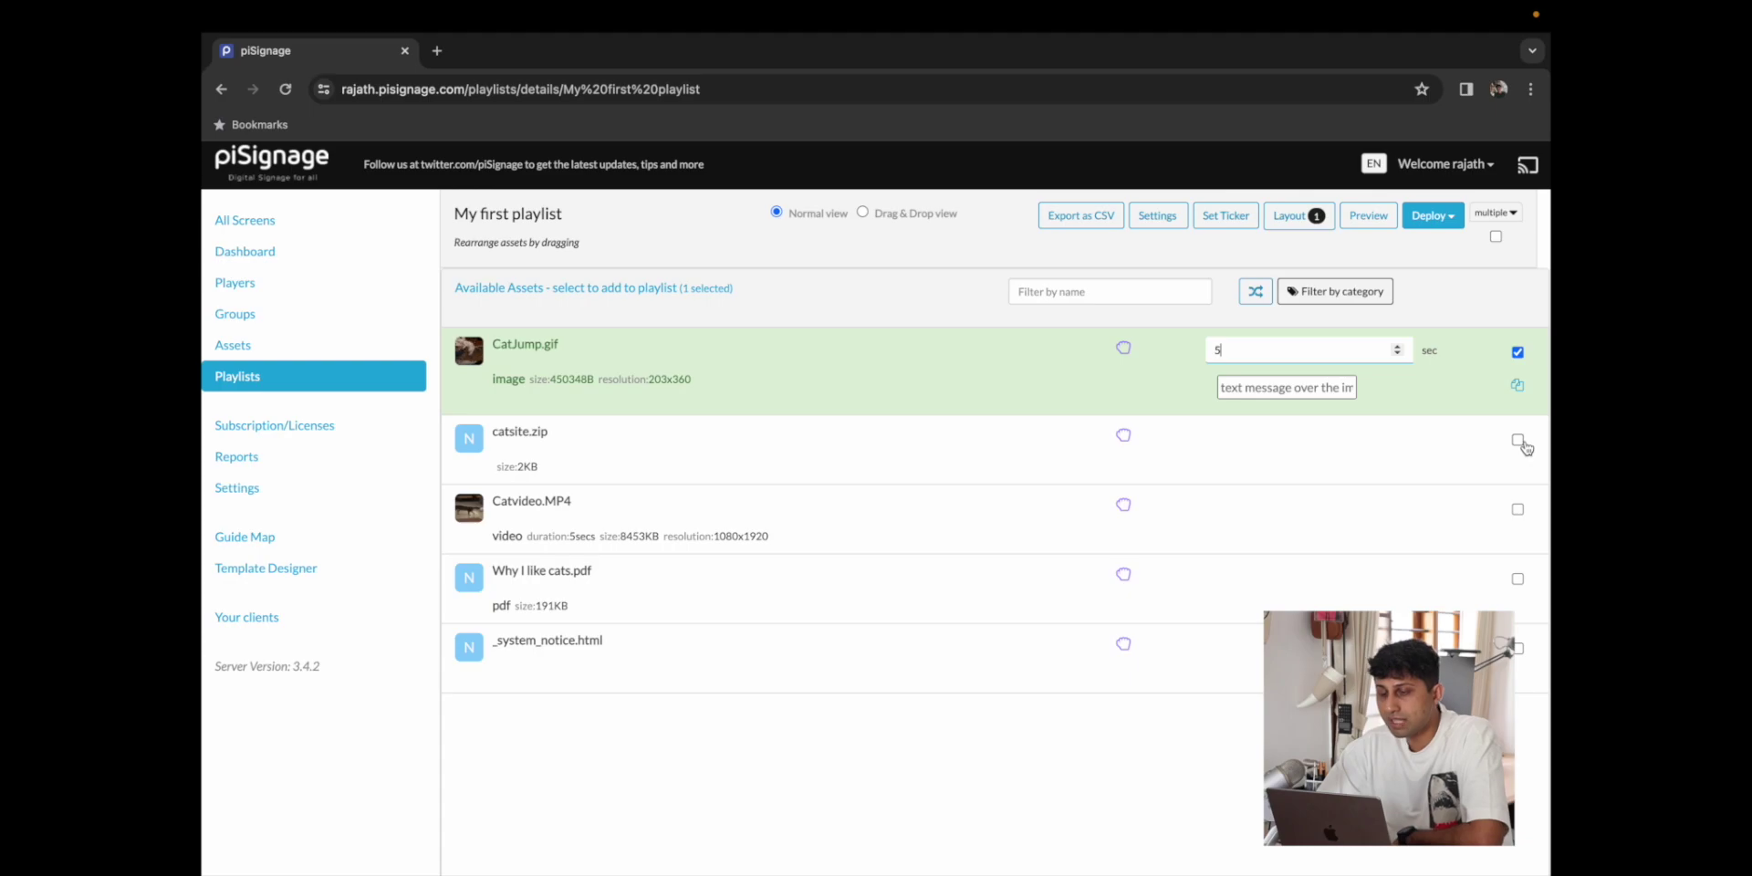
click(1517, 440)
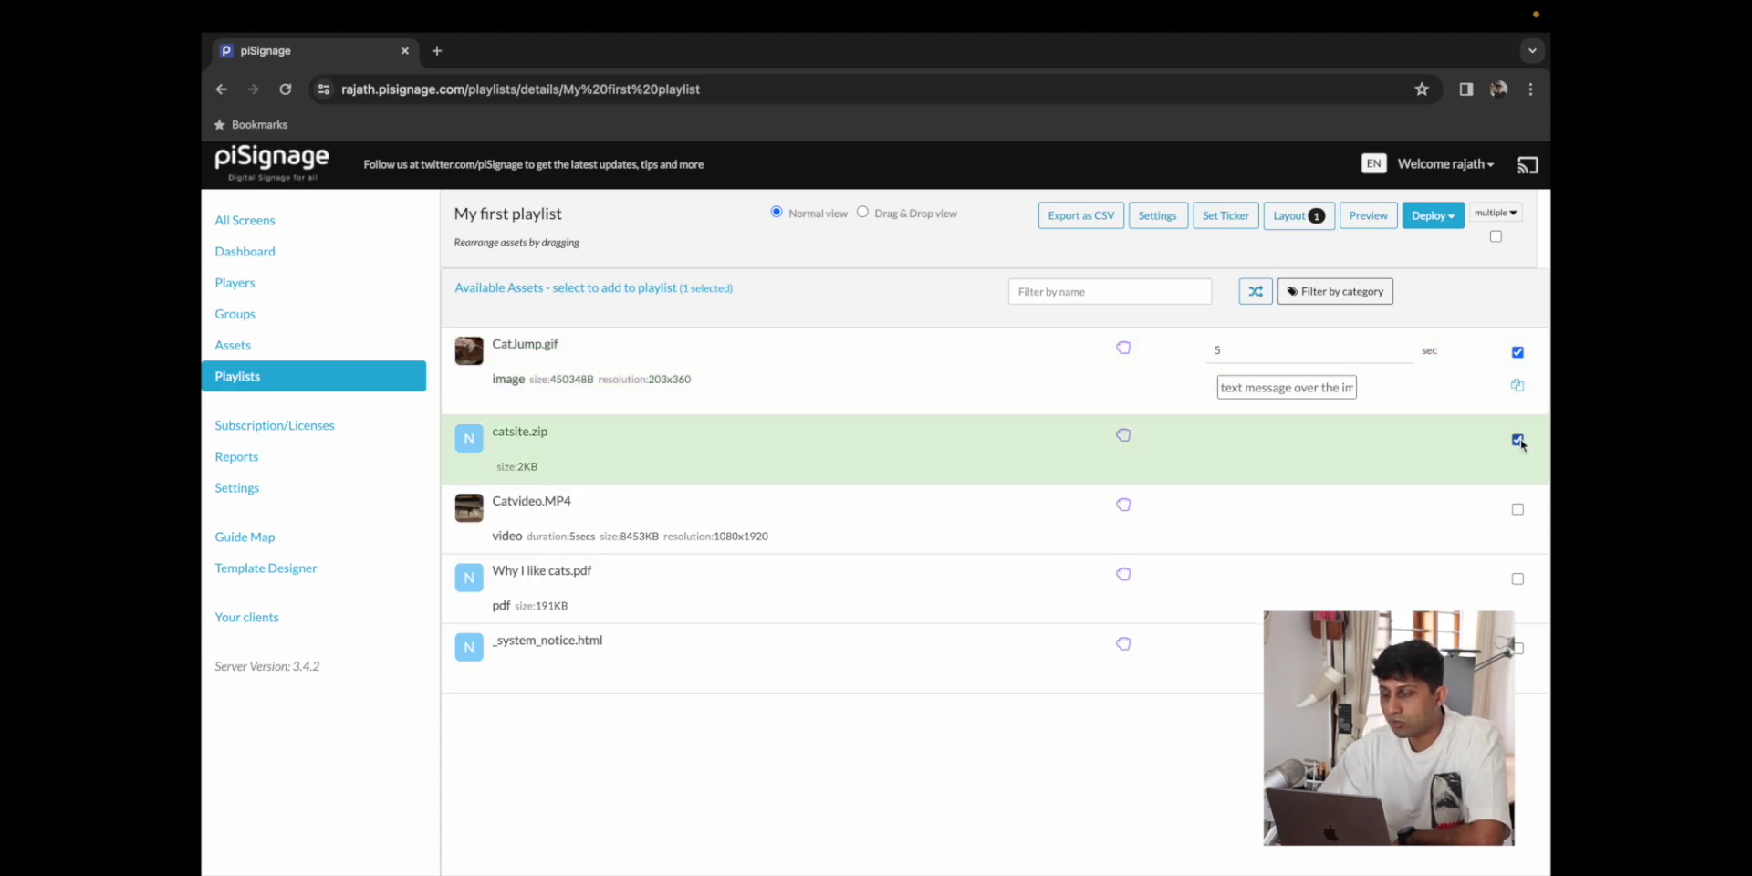
click(1248, 444)
key(BackSpace)
key(BackSpace)
text(20)
key(BackSpace)
key(BackSpace)
text(10)
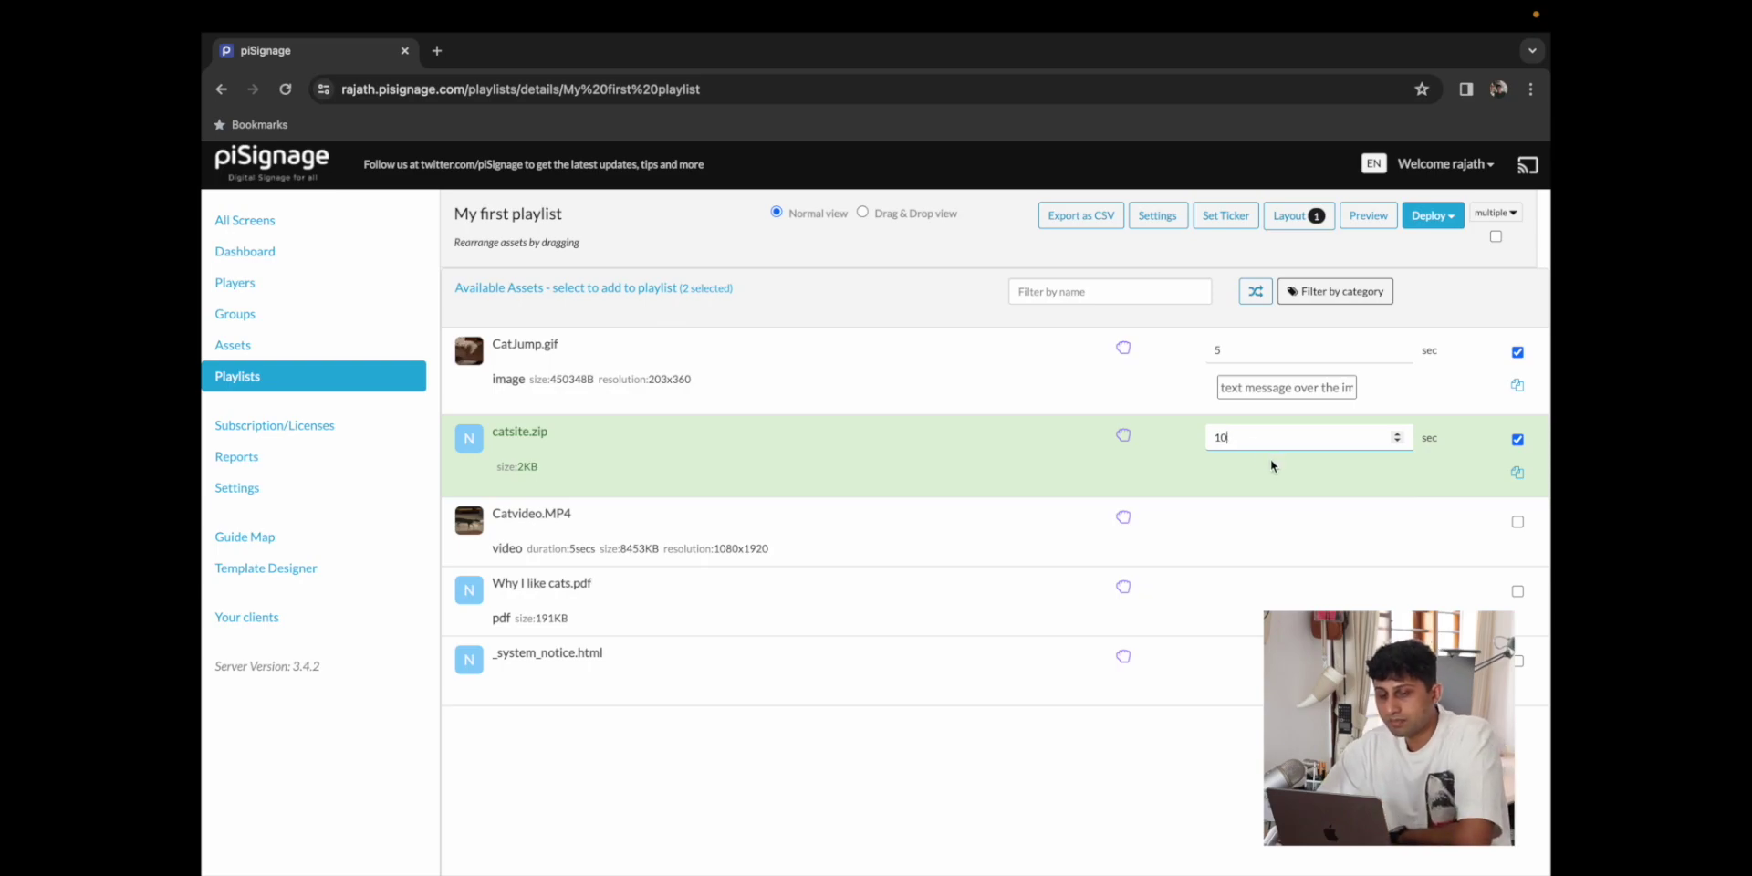
- Add Catvideo.MP4 muted and Why I like cats.pdf at 5 seconds per slide
click(1517, 522)
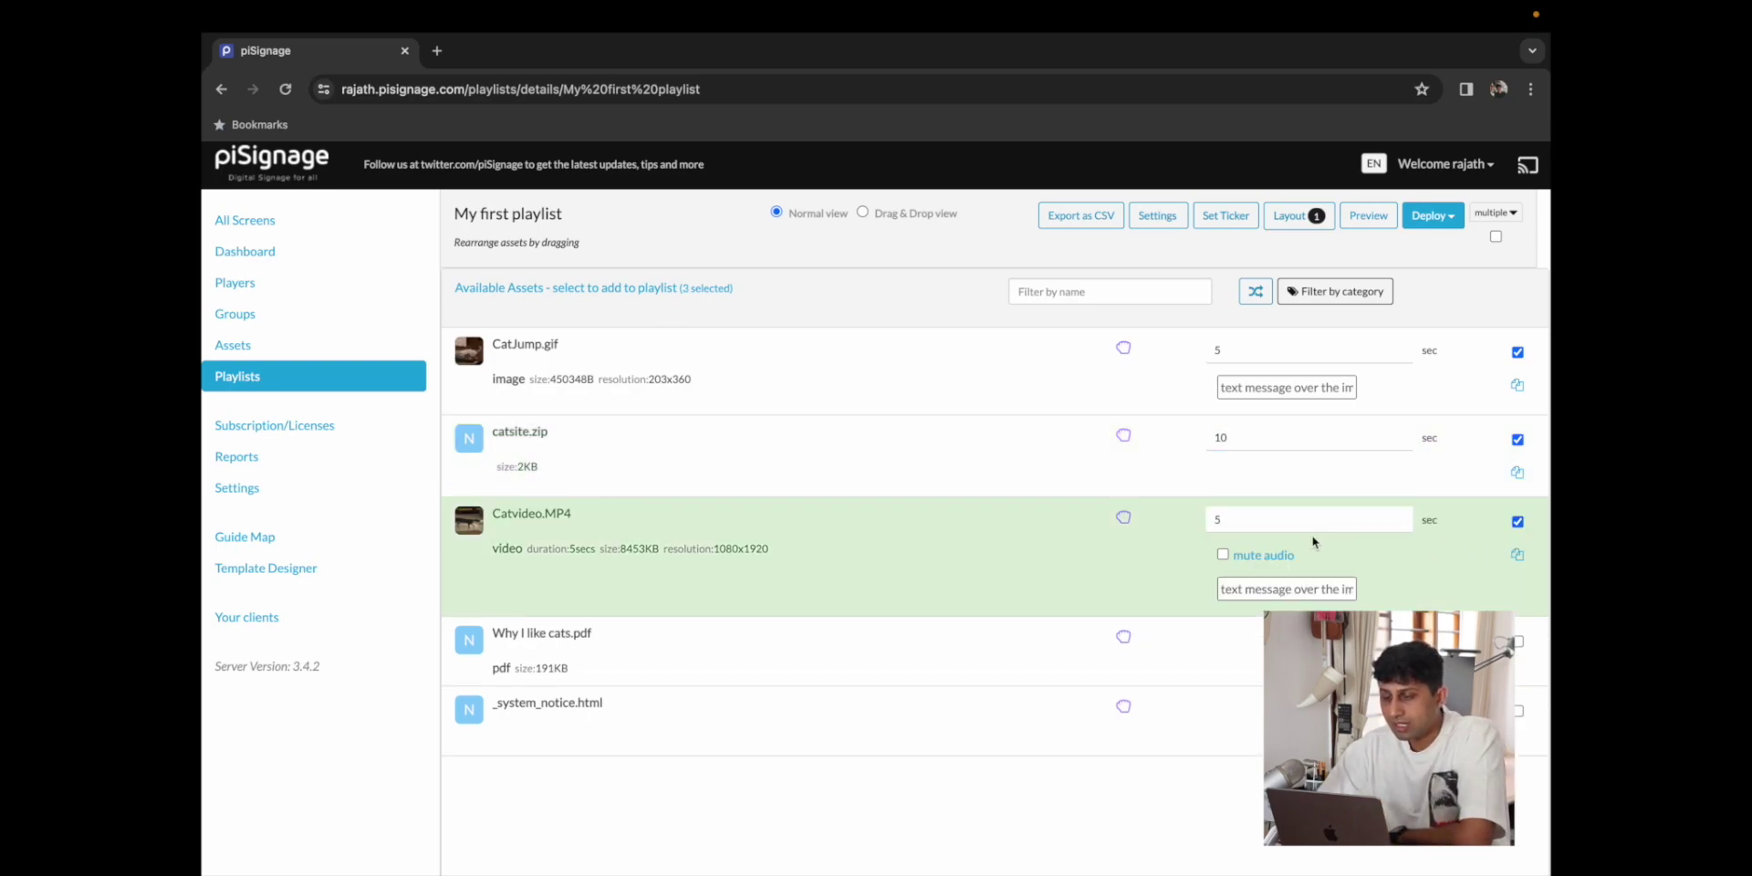
click(1223, 555)
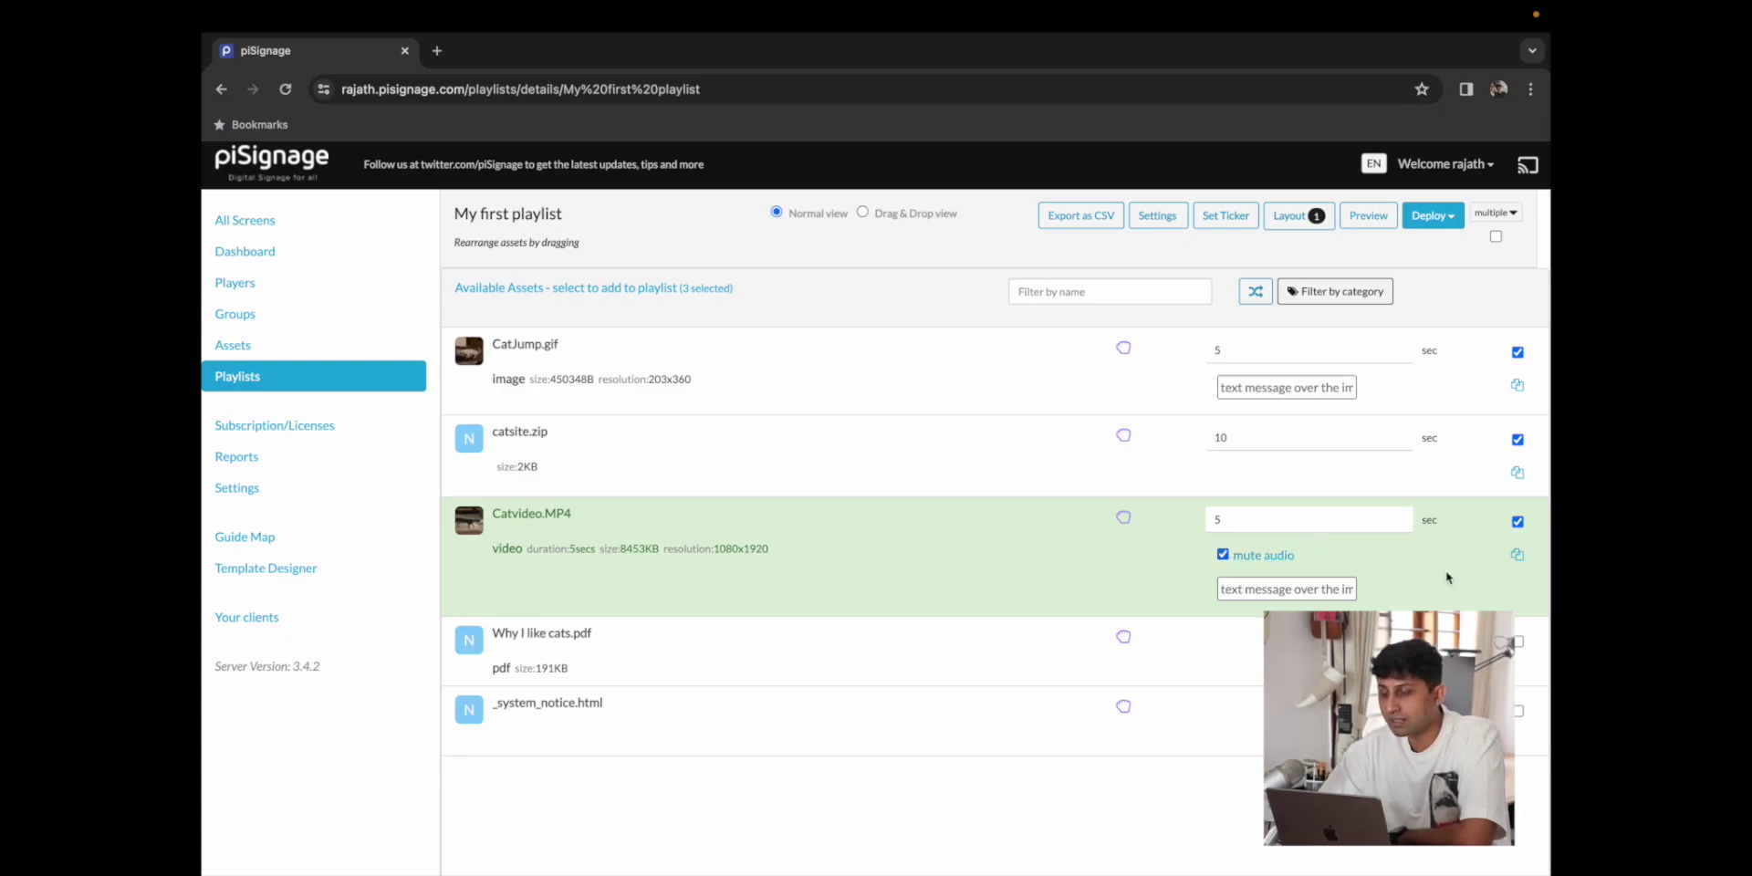
click(1516, 641)
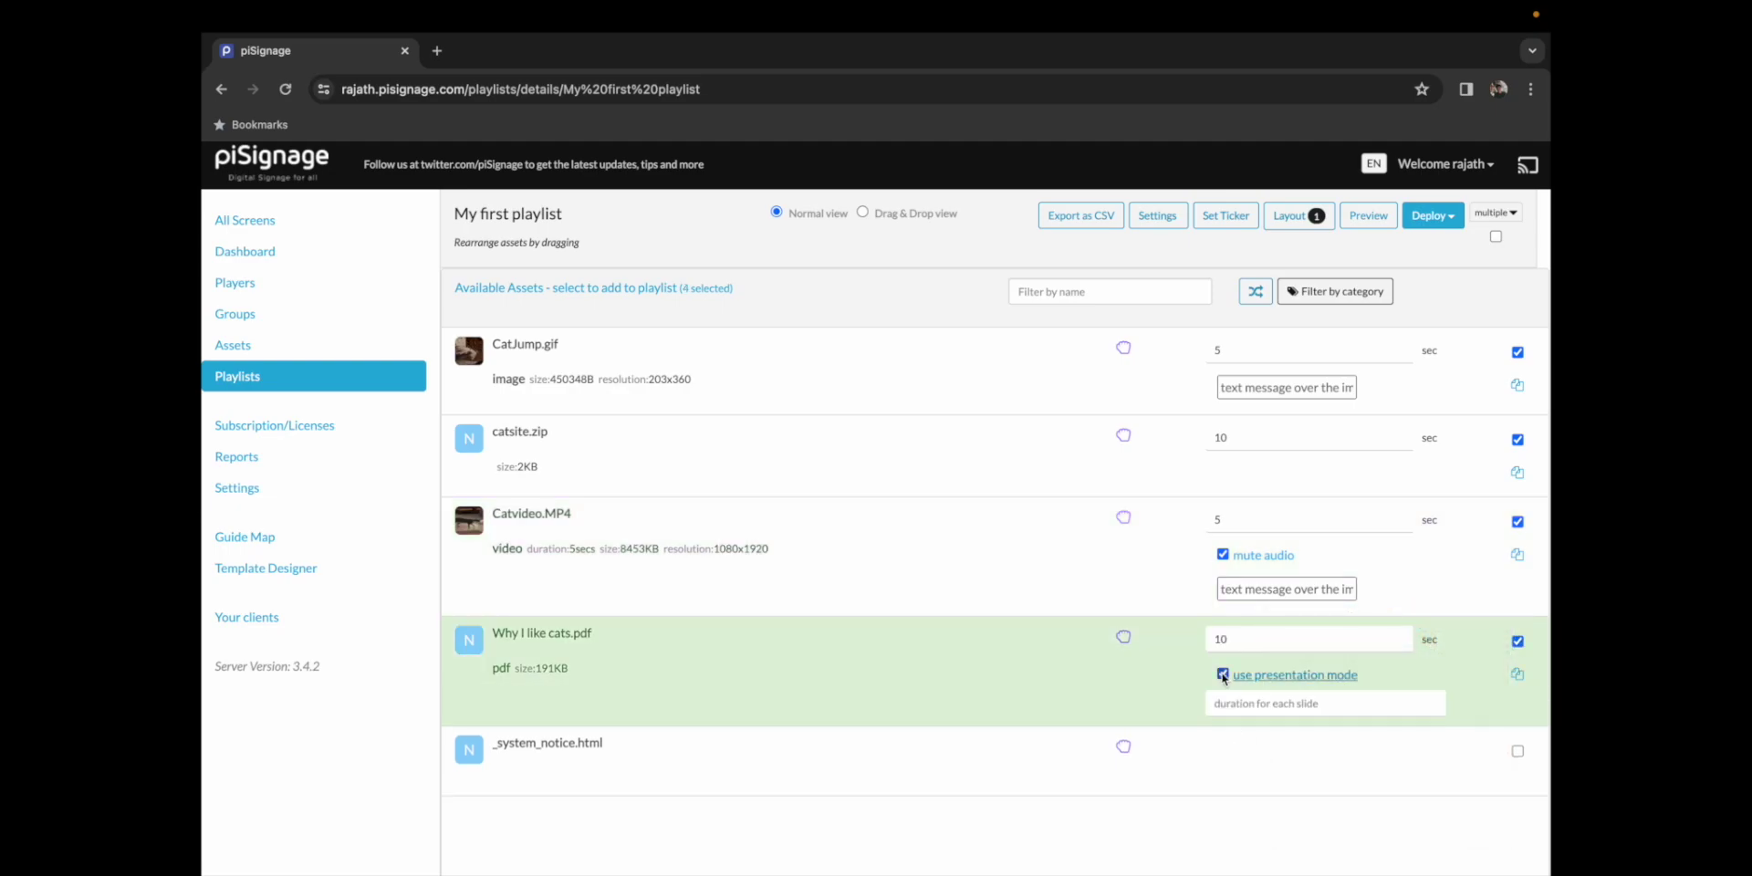
click(1229, 709)
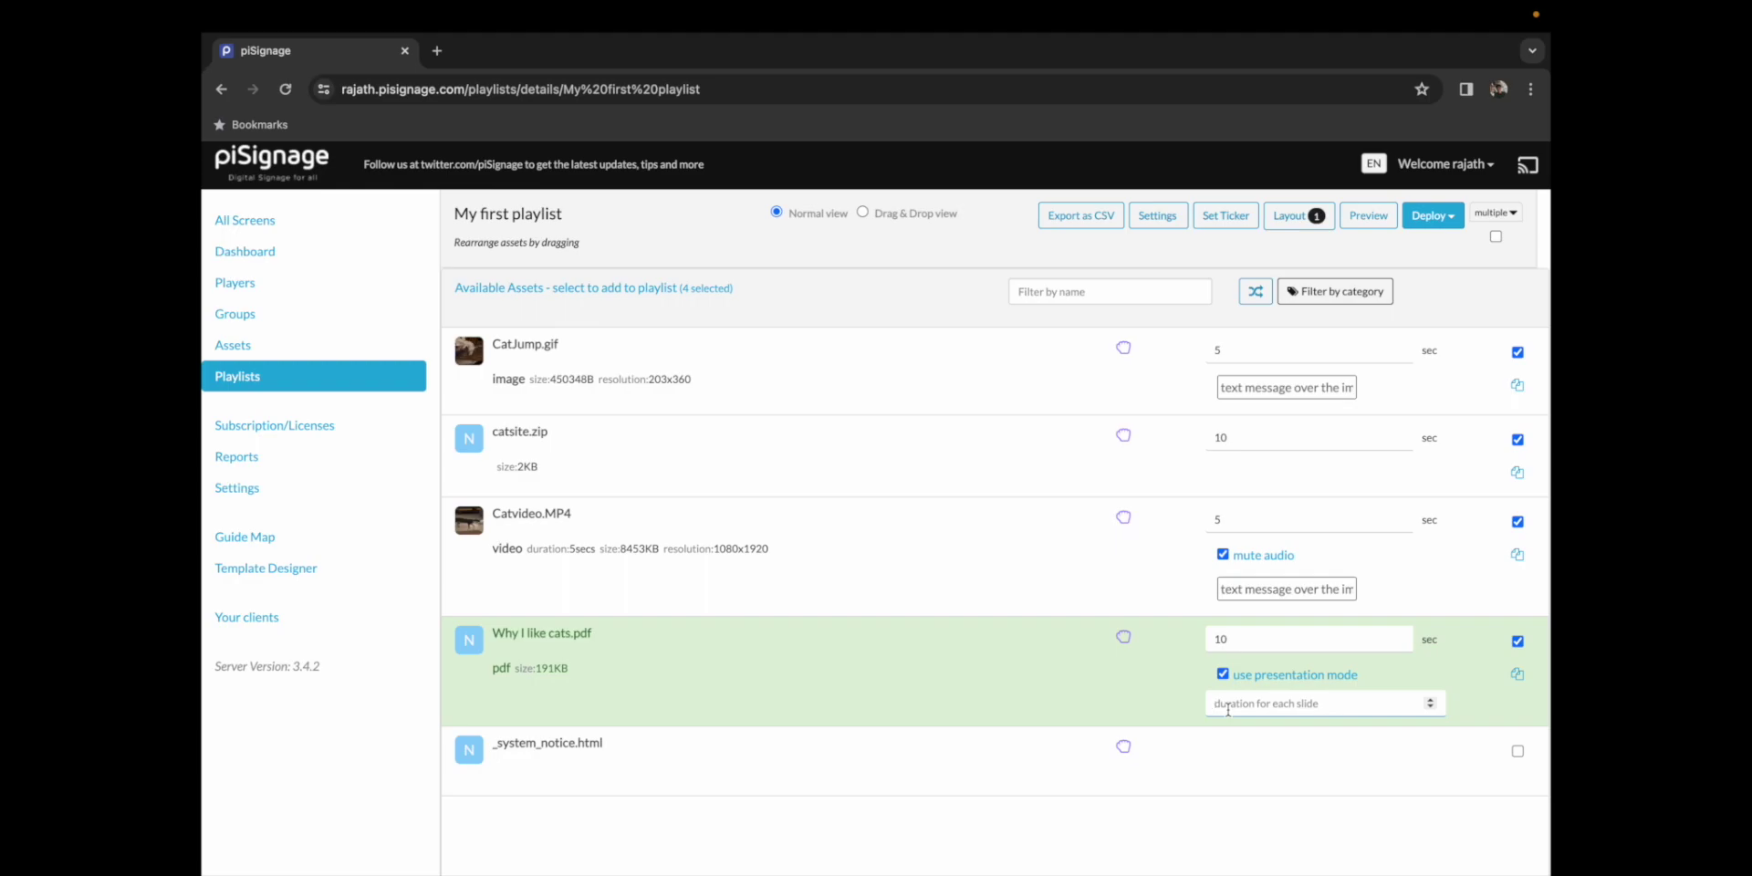
text(5)
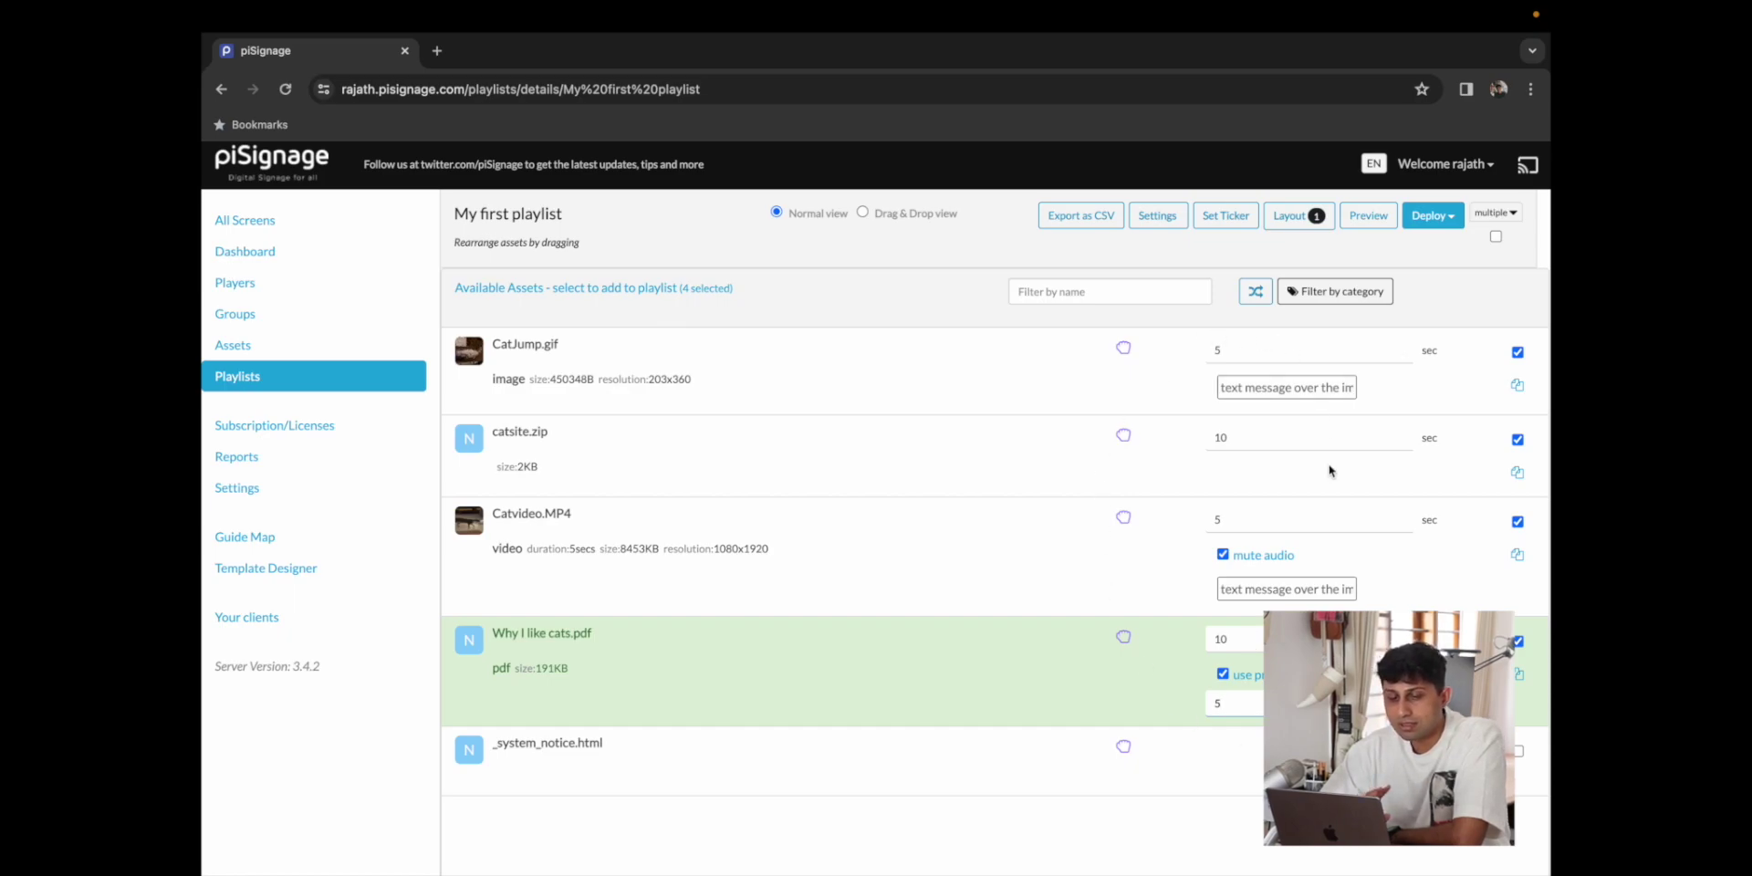
- Deploy My first playlist to the default group's players and dismiss the confirmation
click(313, 313)
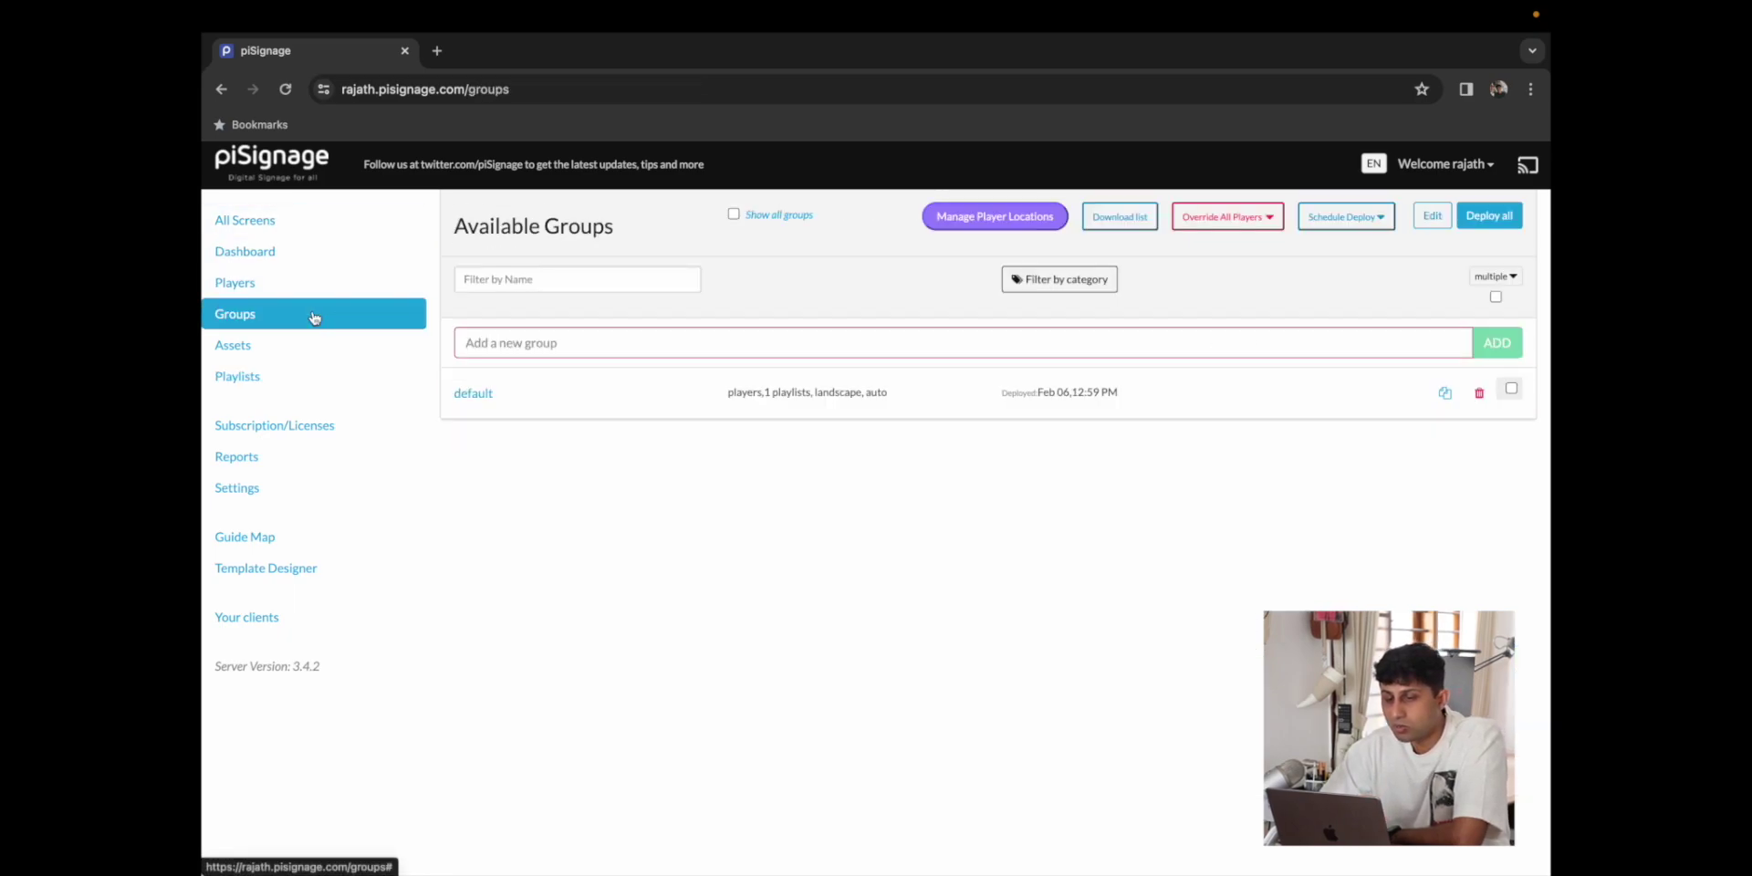
click(466, 390)
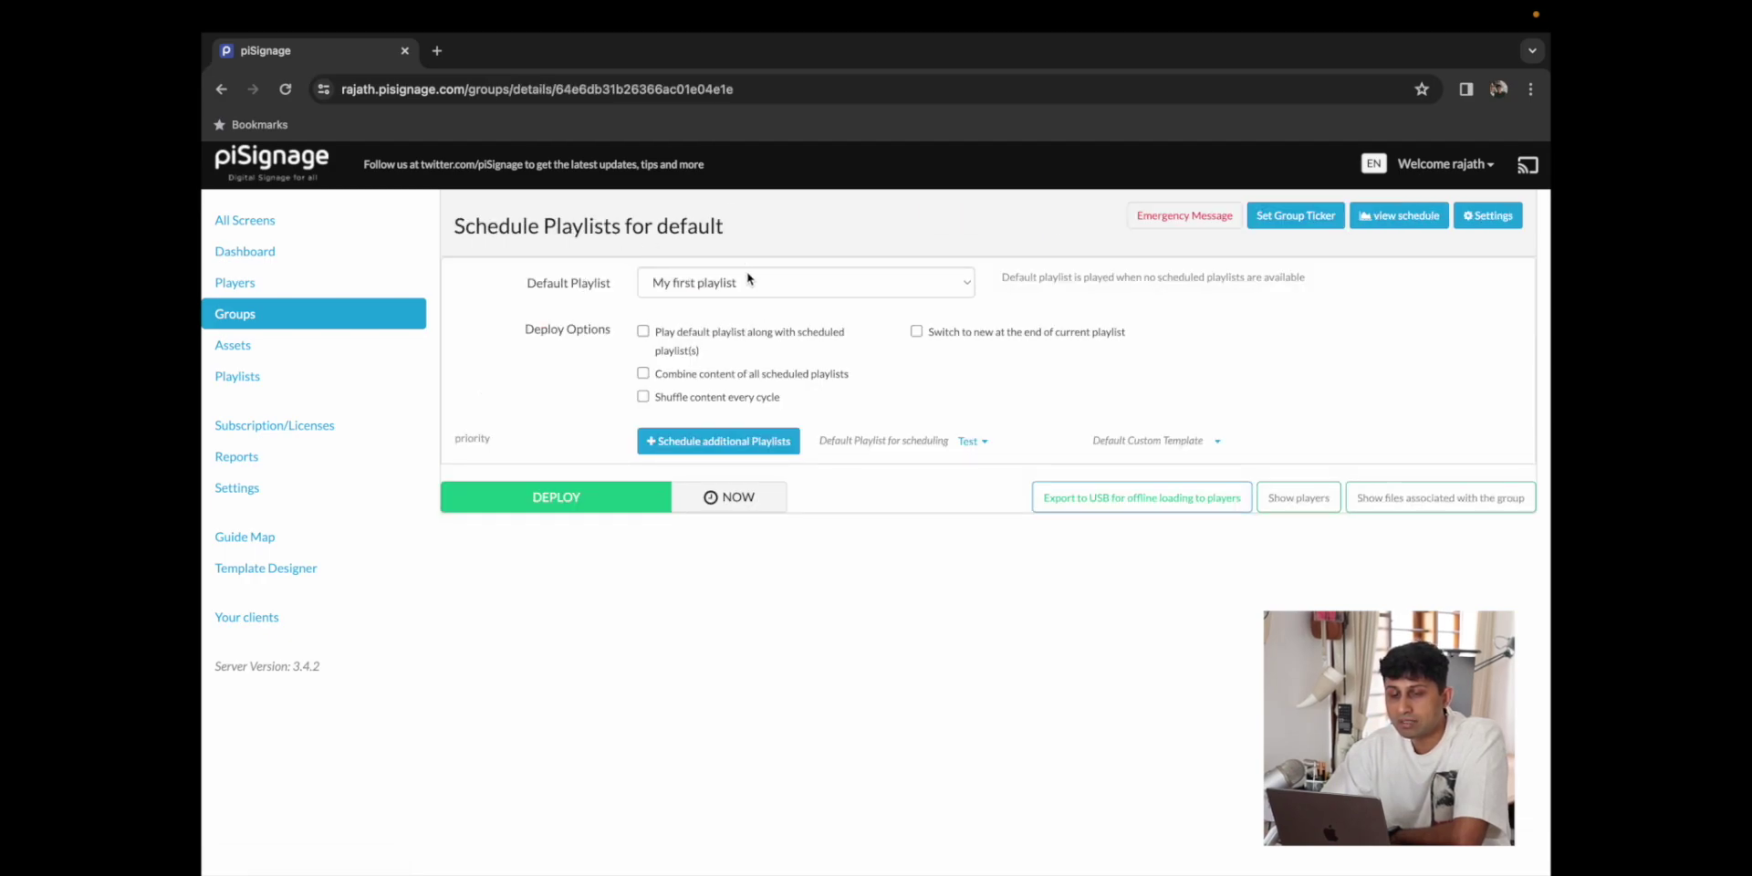
click(559, 507)
click(1096, 307)
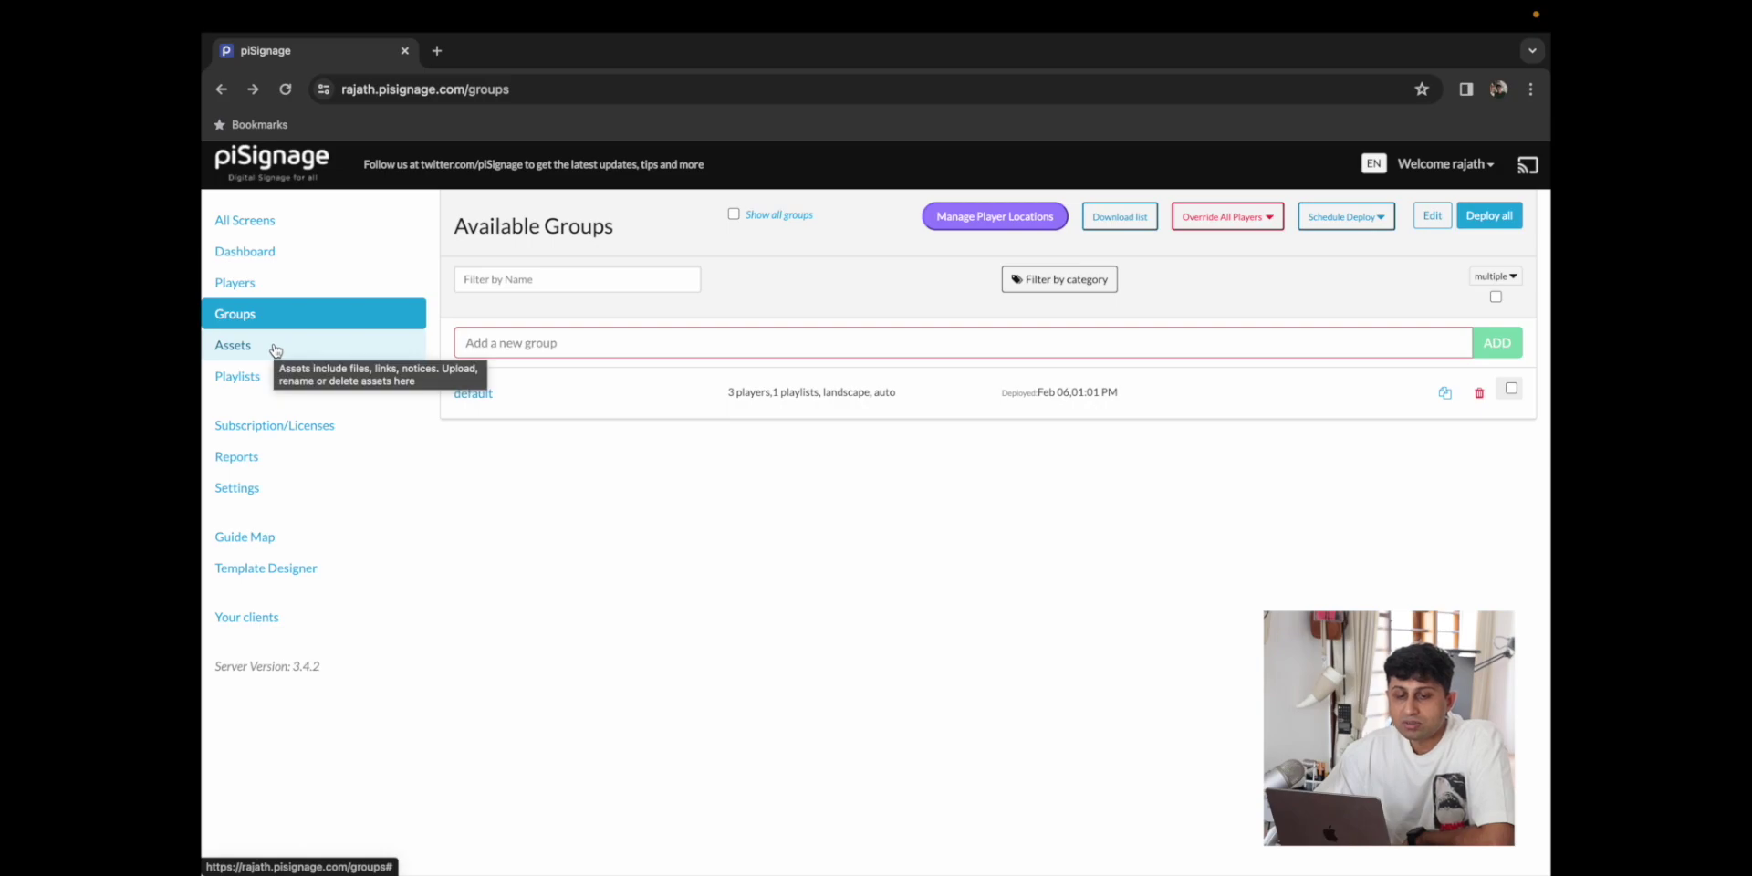
- Add a link asset named 'Pisignage overview' and show its link type options
click(274, 347)
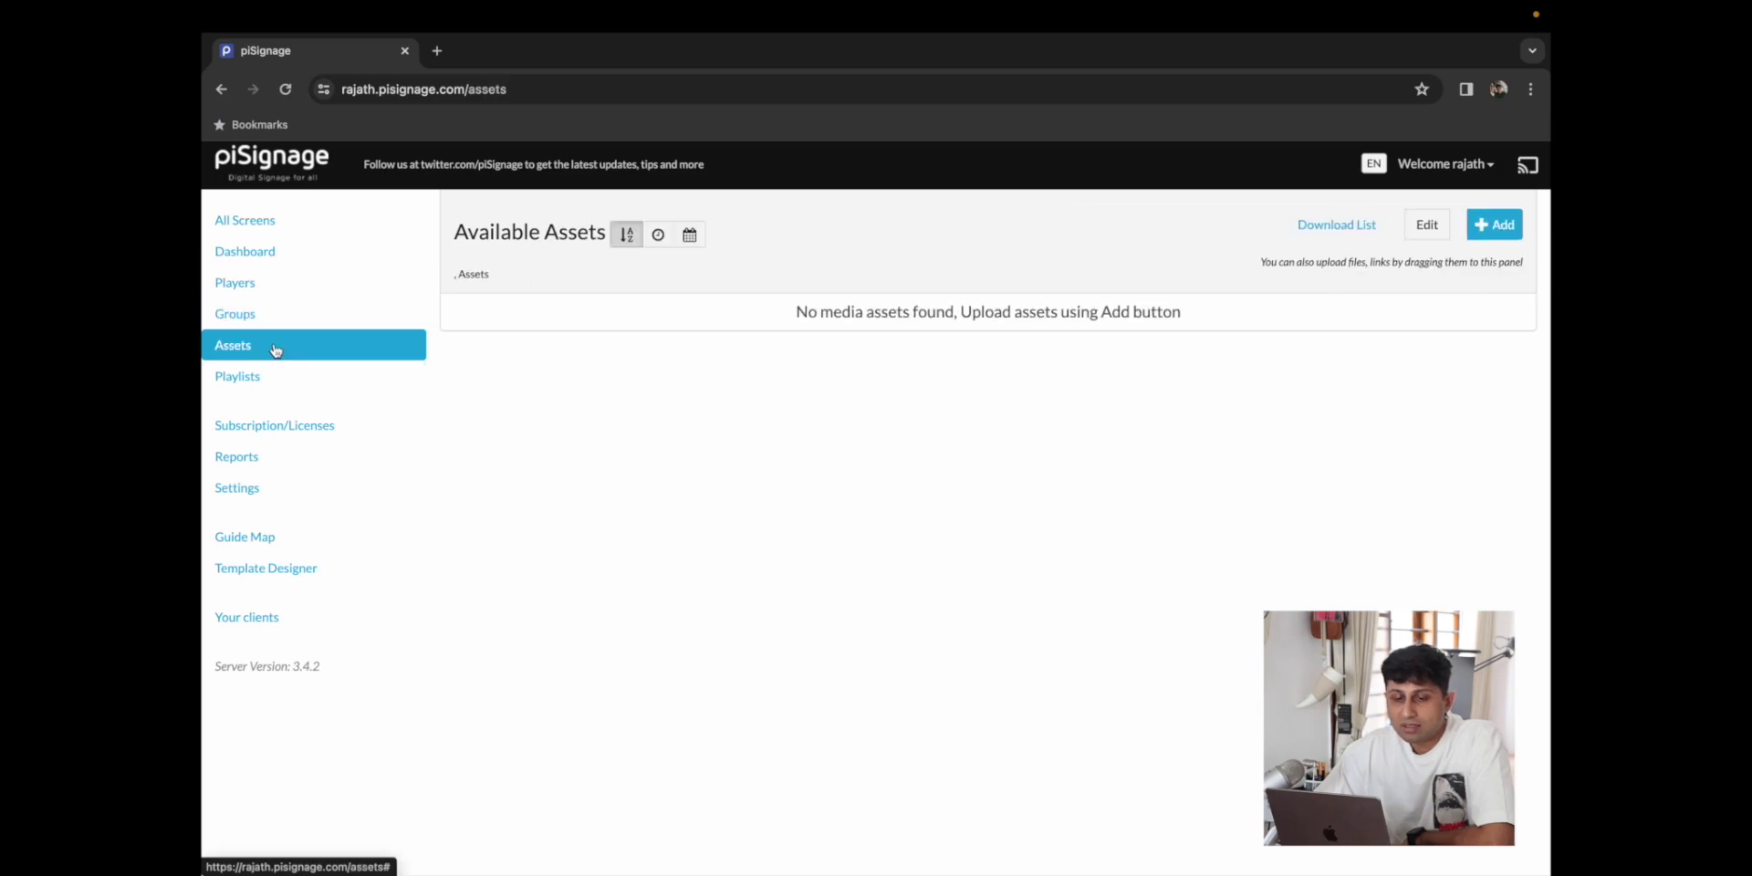
click(1500, 225)
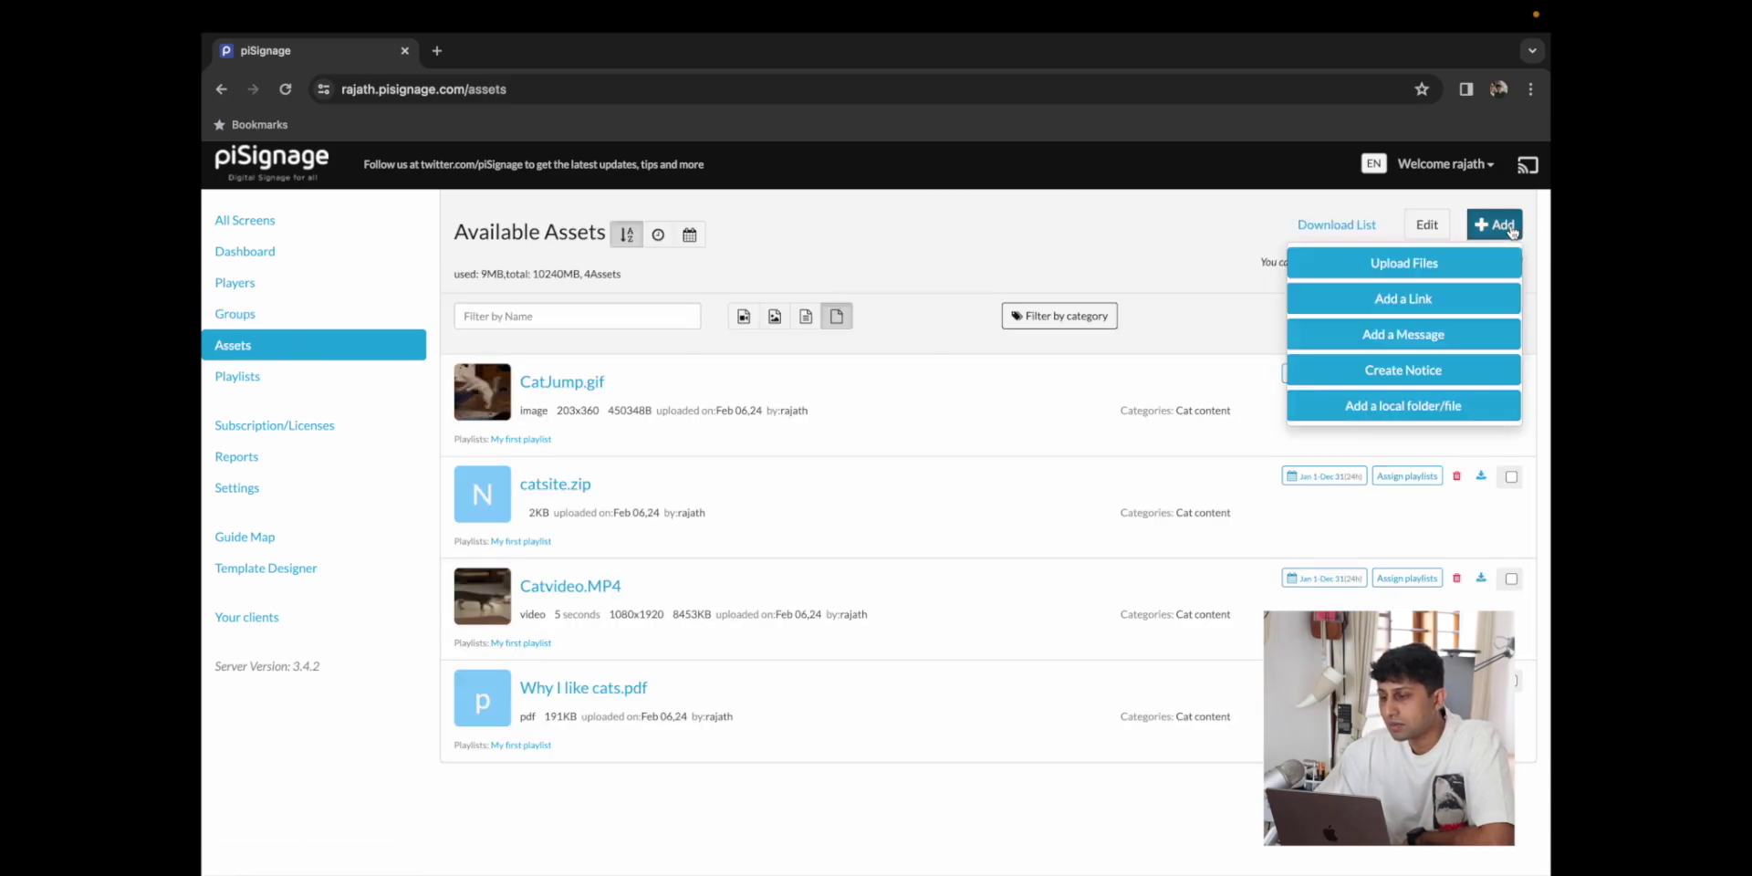
click(1460, 302)
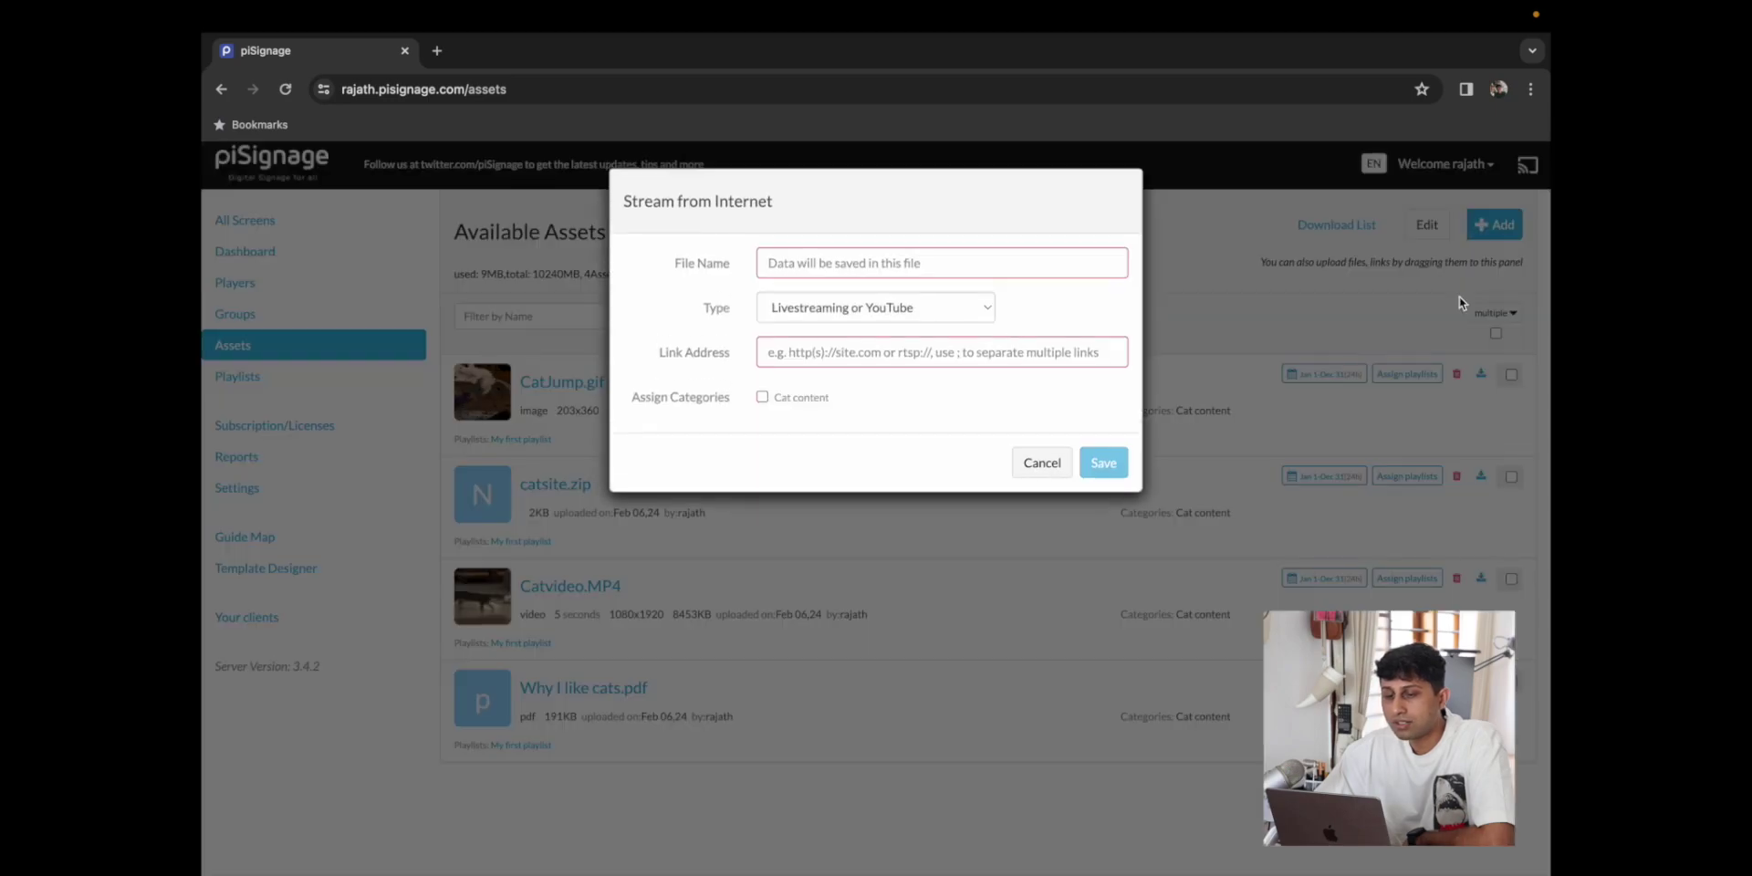
click(780, 263)
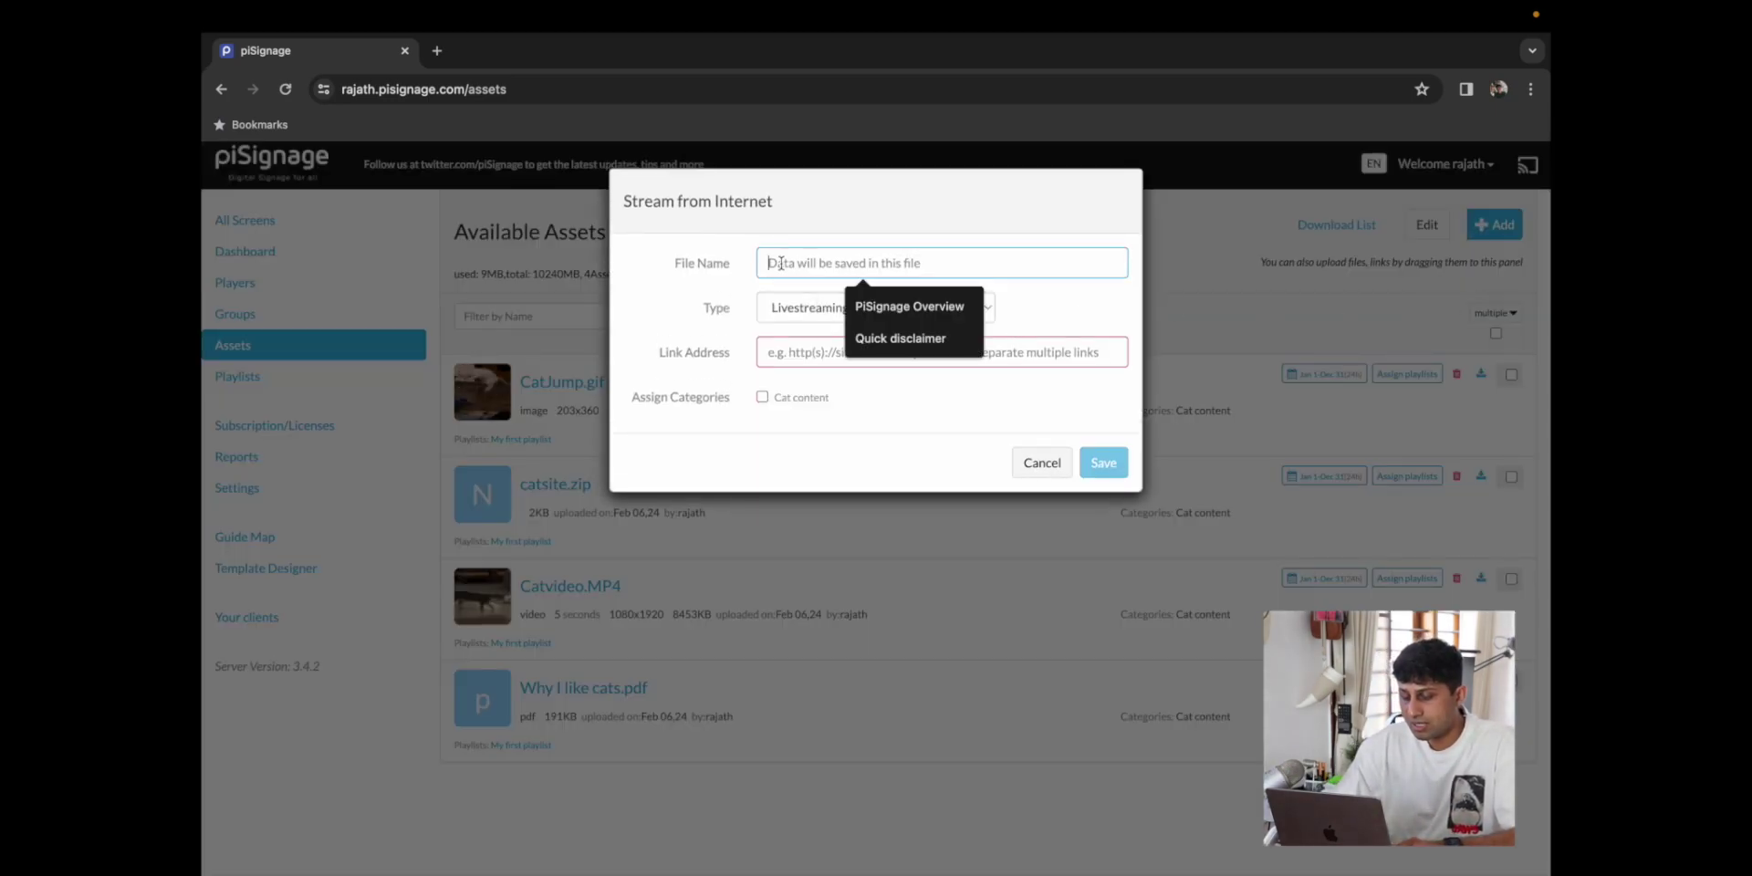
text(P)
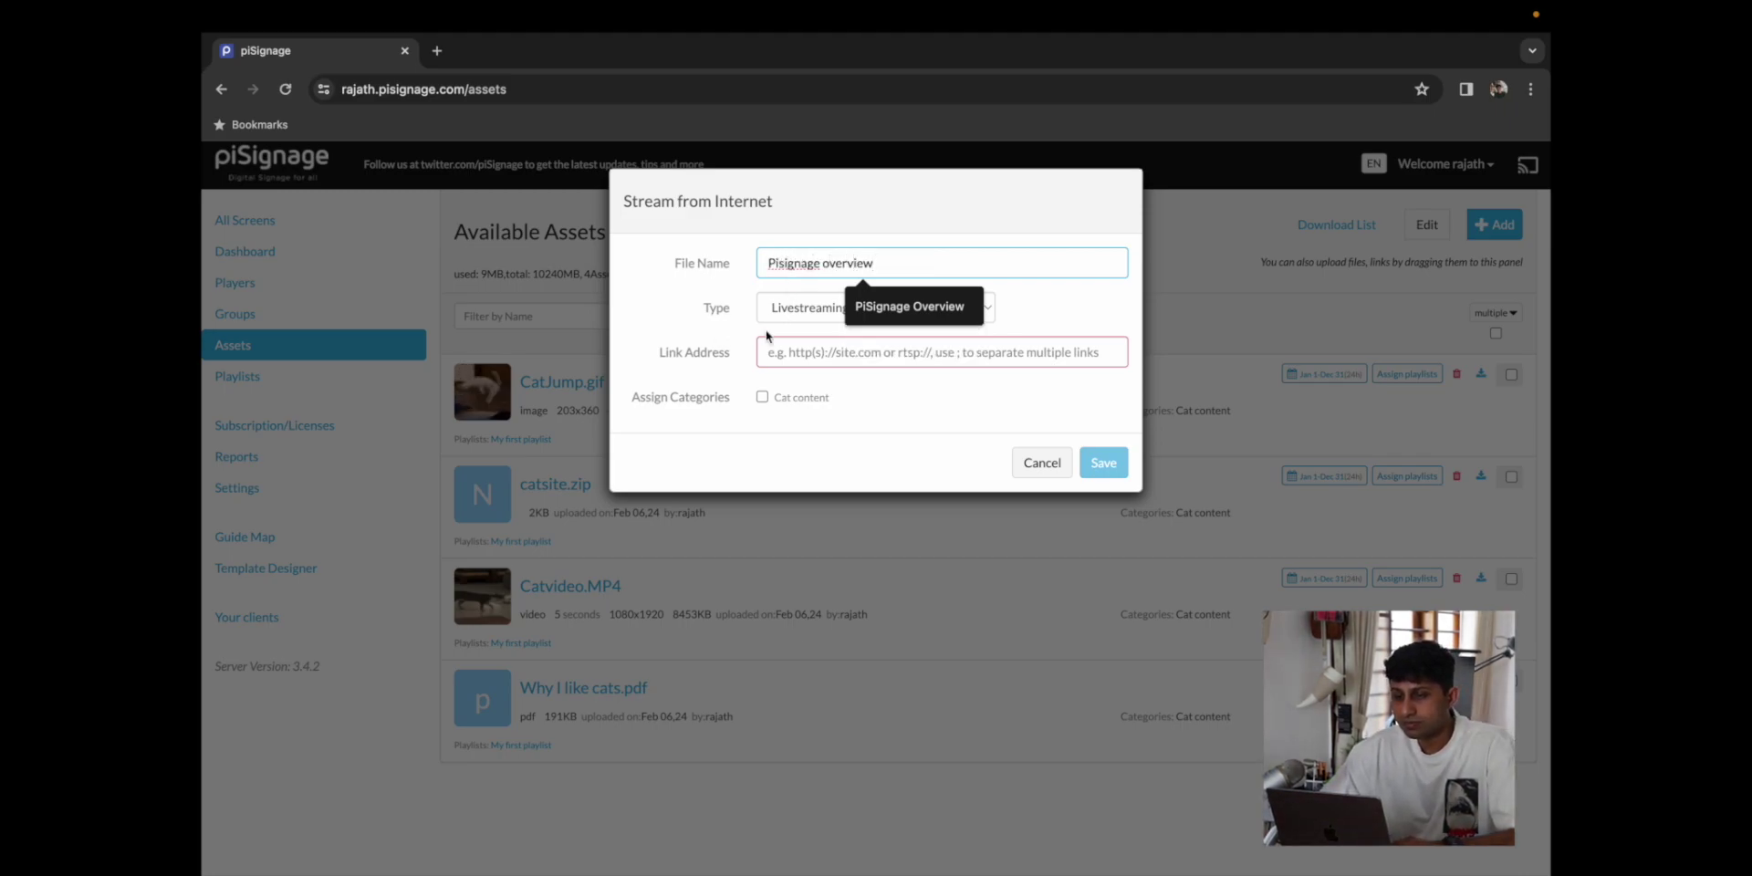
text(isignage overview)
click(675, 317)
click(922, 306)
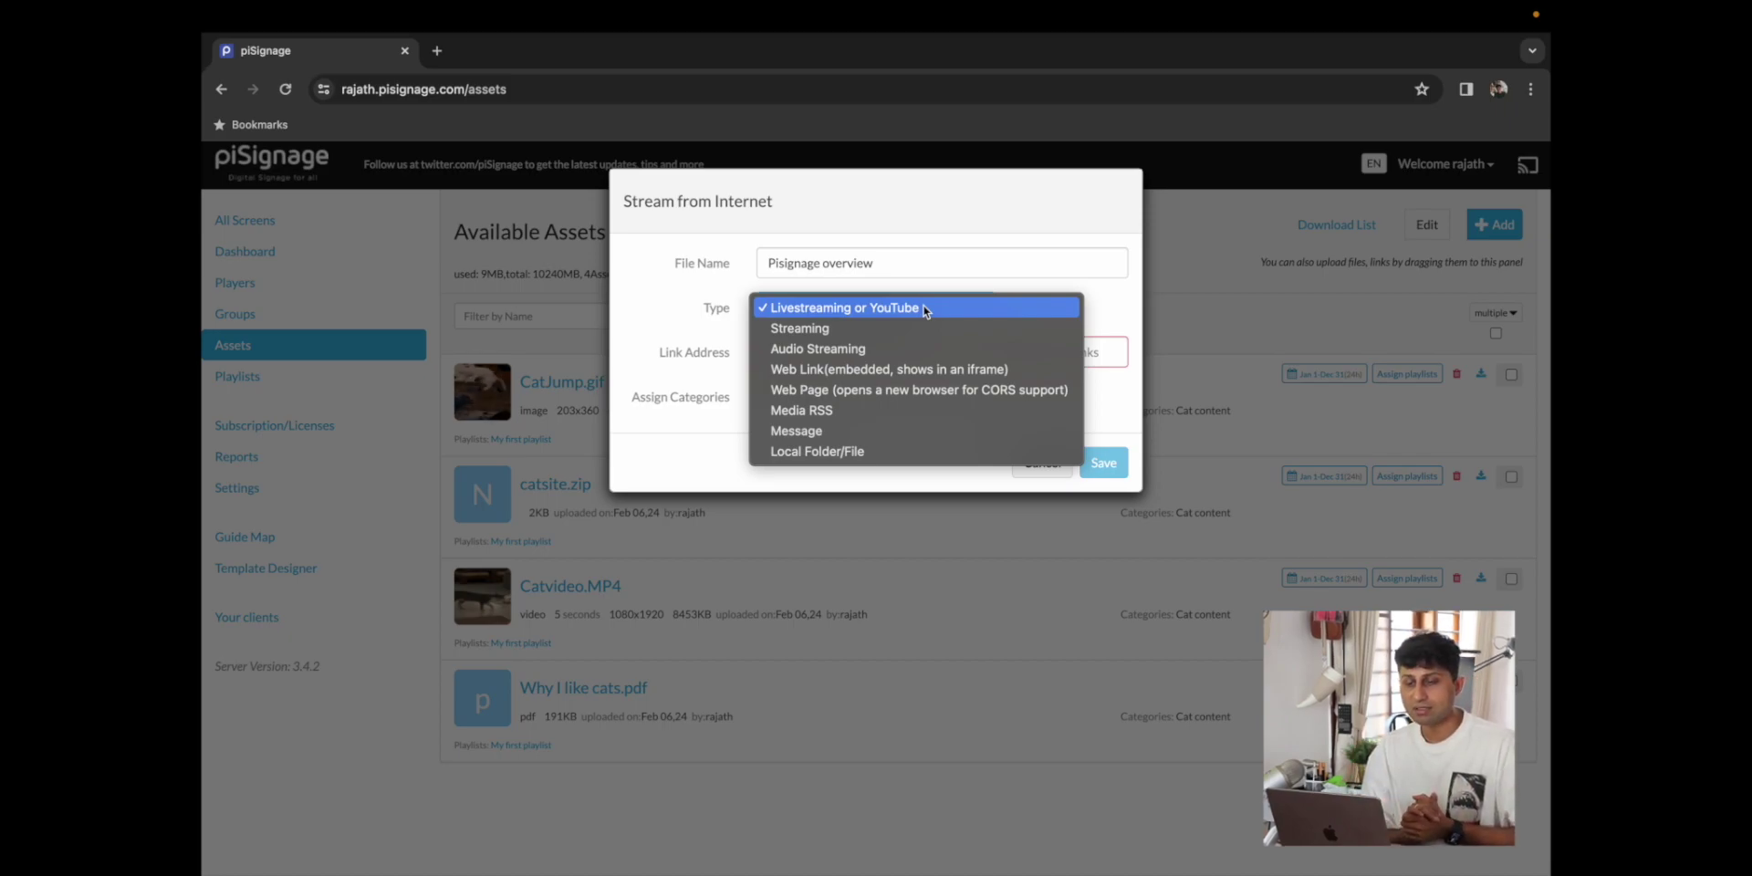
- Copy the Overview of PiSignage video URL from the PiSignage YouTube channel for the link field
key(super+t)
text(yo)
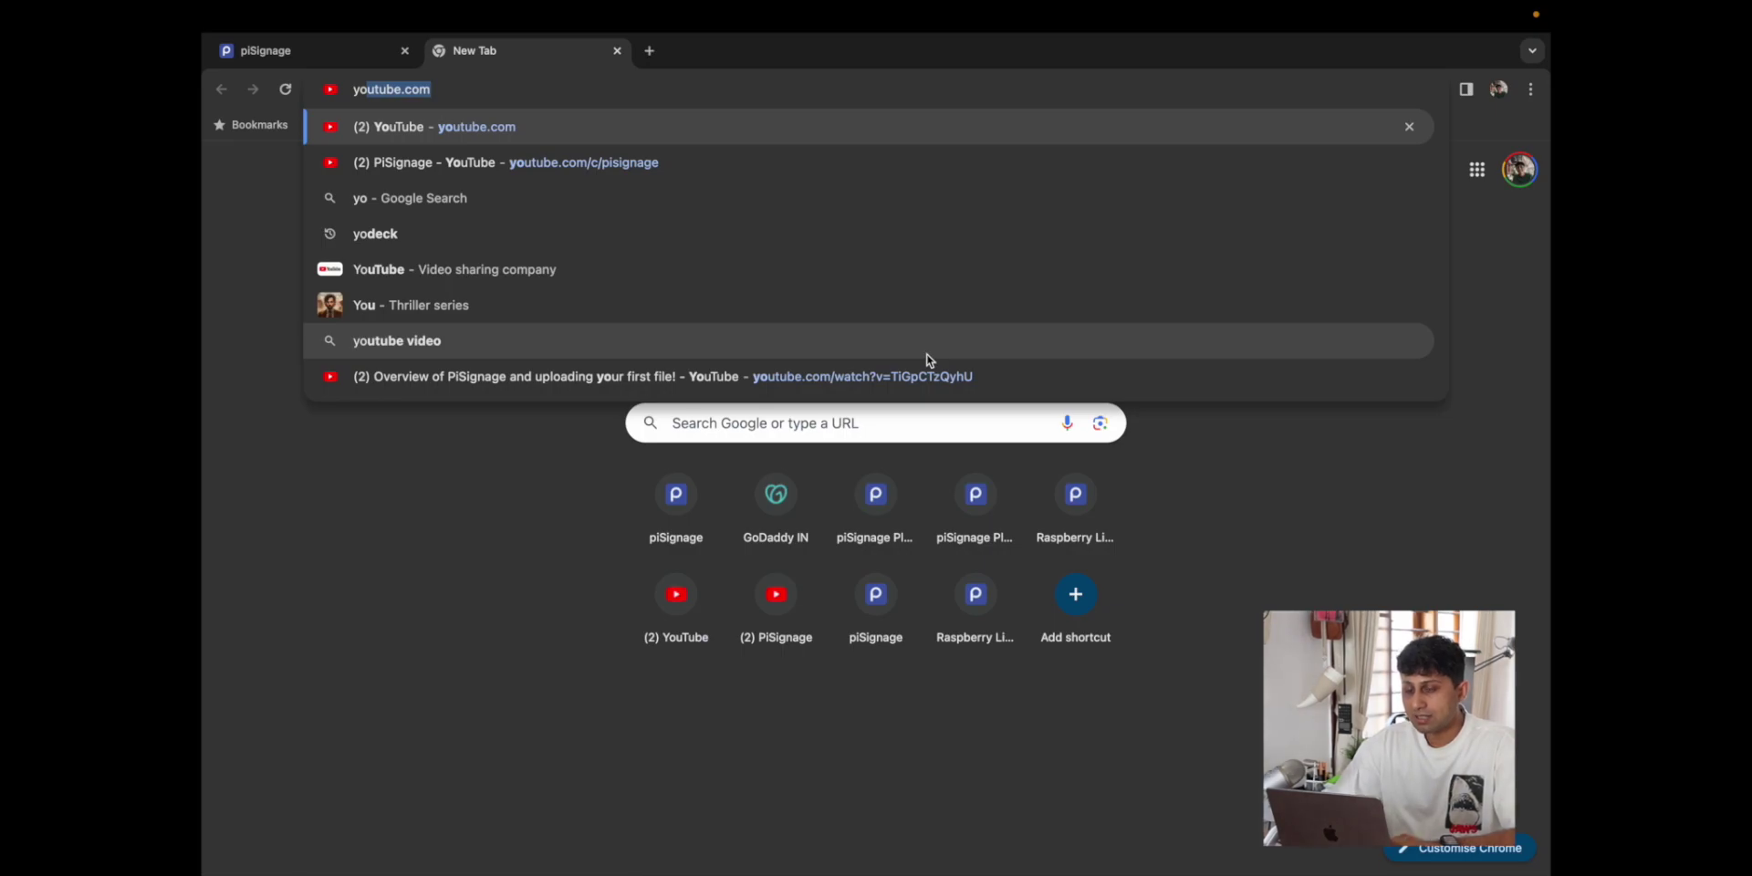
text(utube.com)
key(Right)
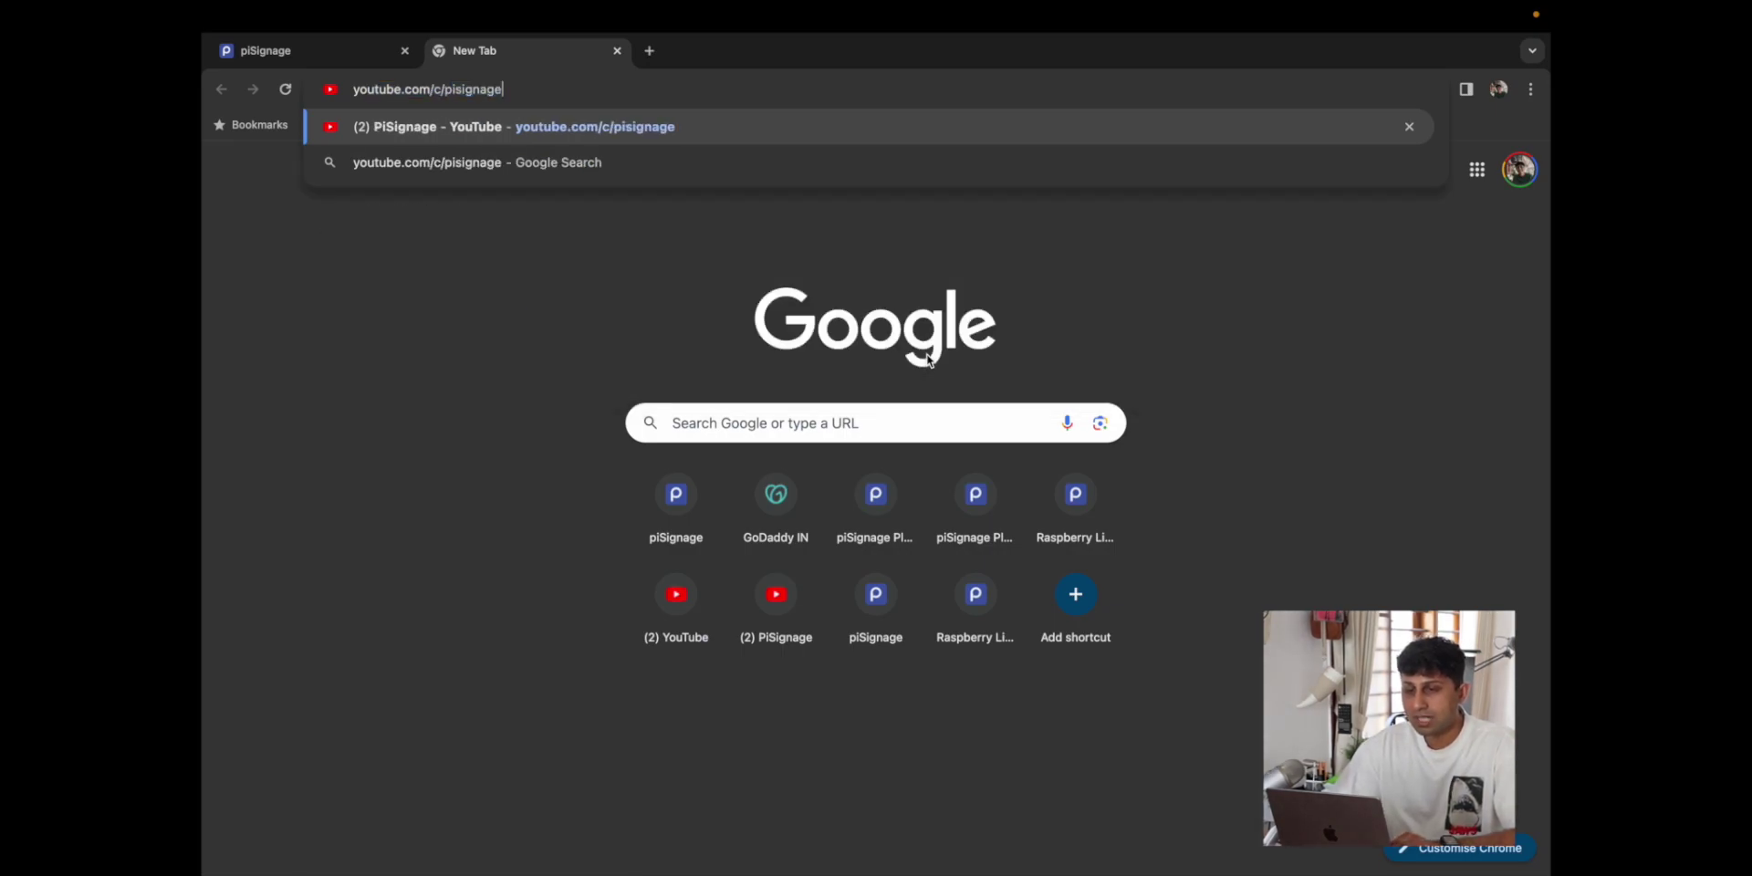
key(Return)
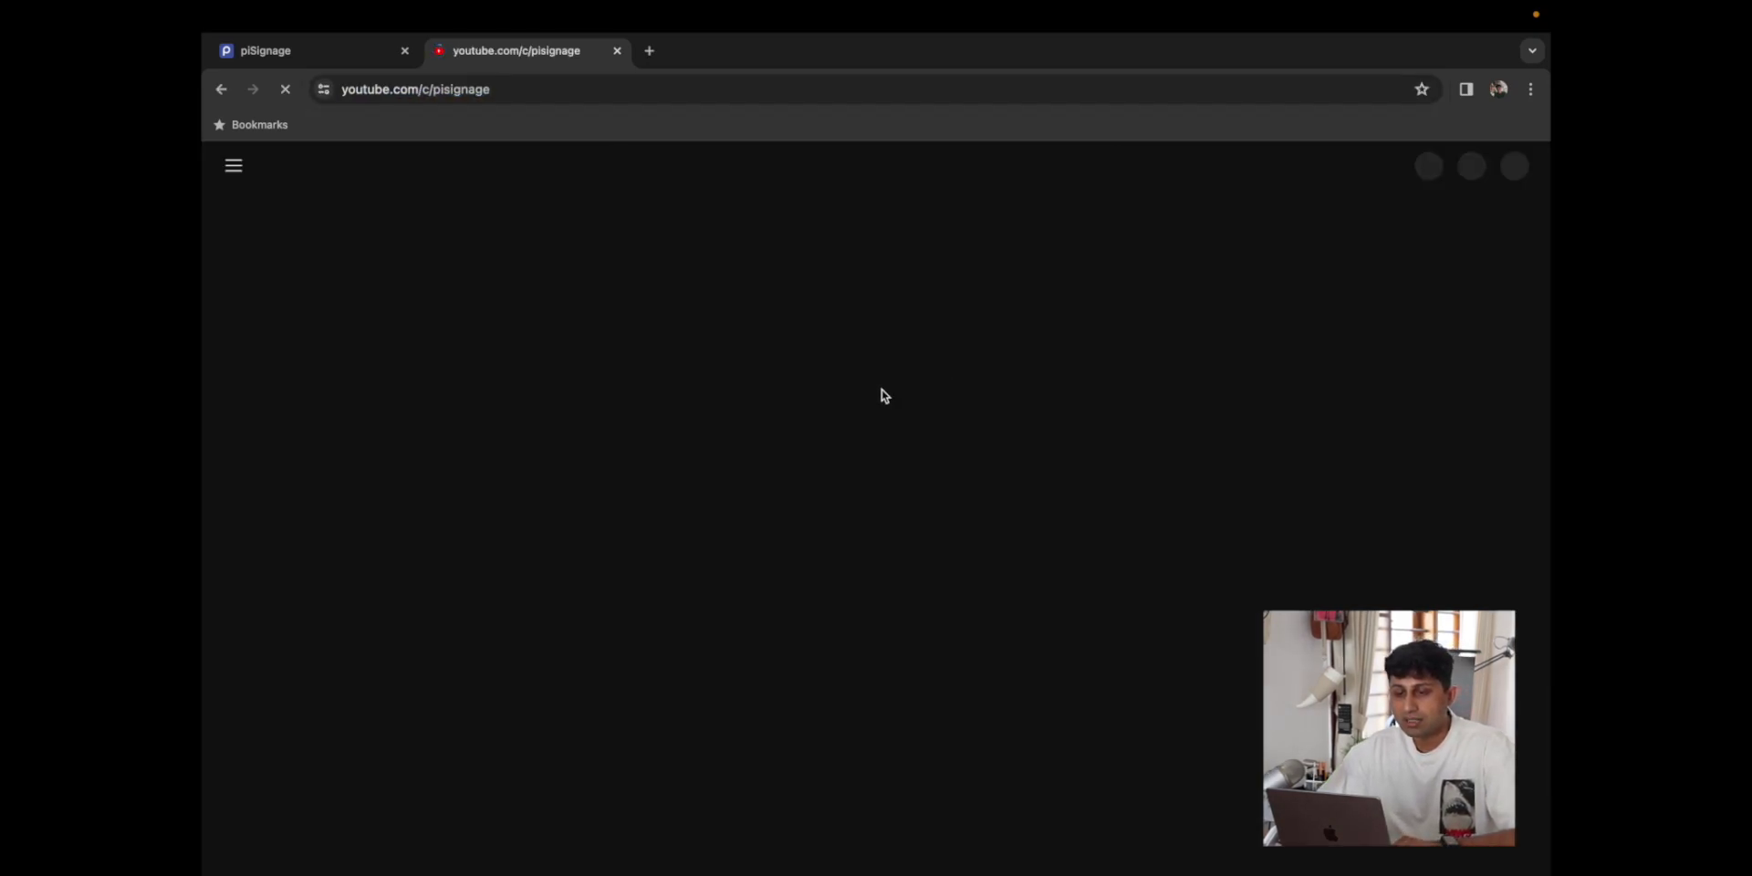
scroll(785, 621, down, 4)
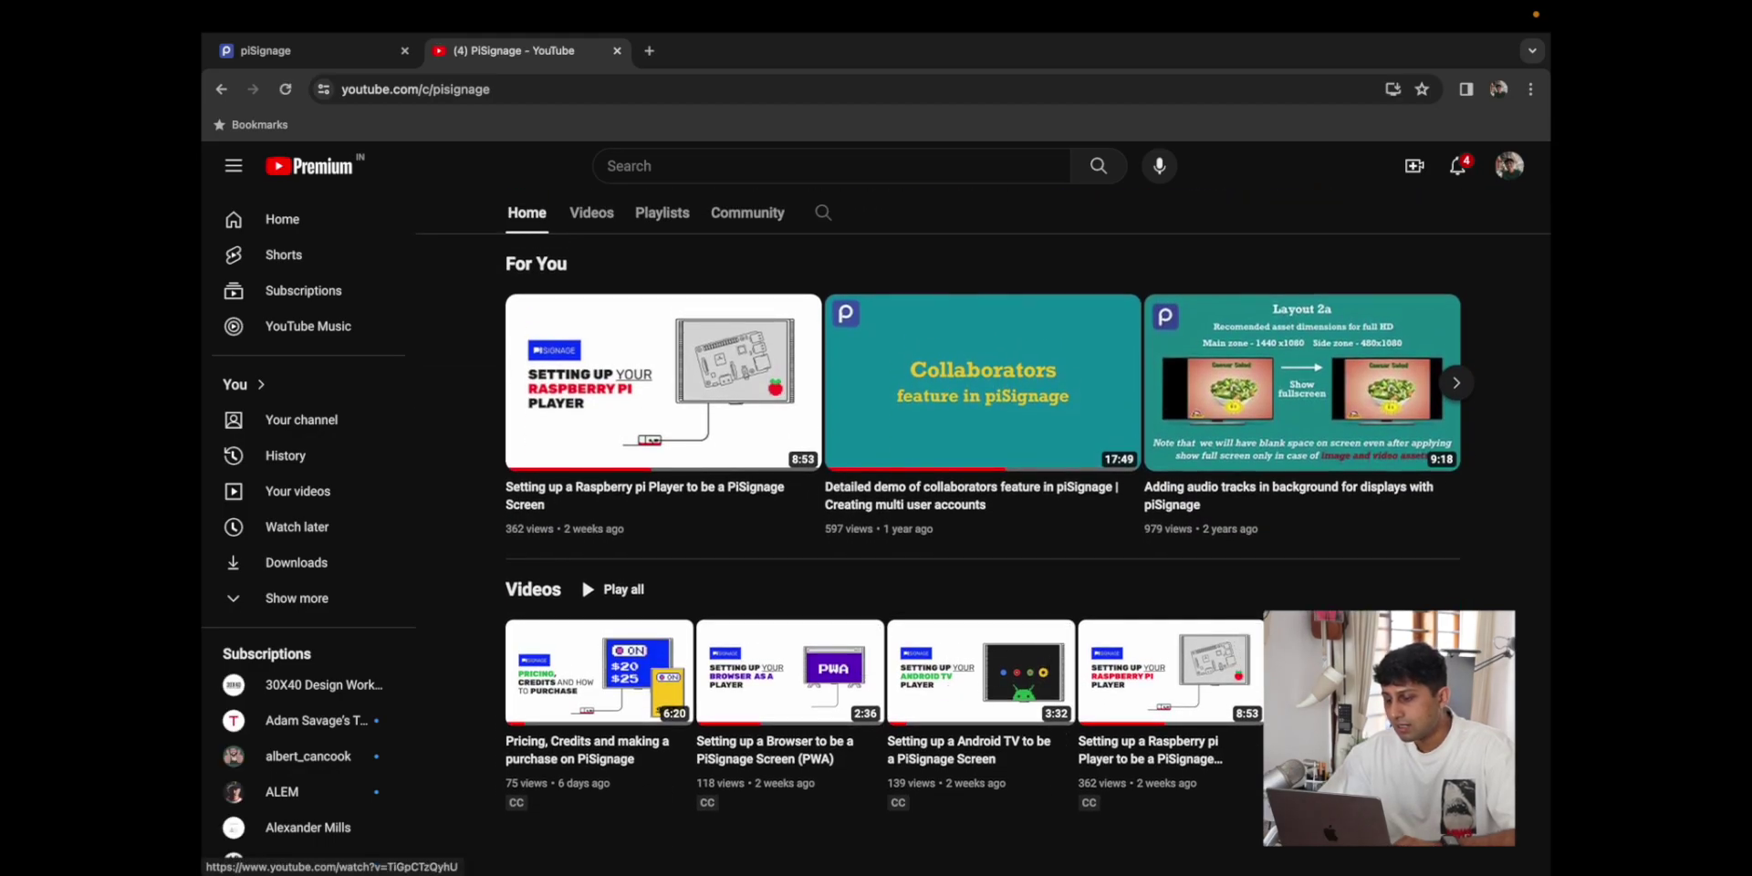
right_click(941, 746)
click(940, 749)
click(940, 748)
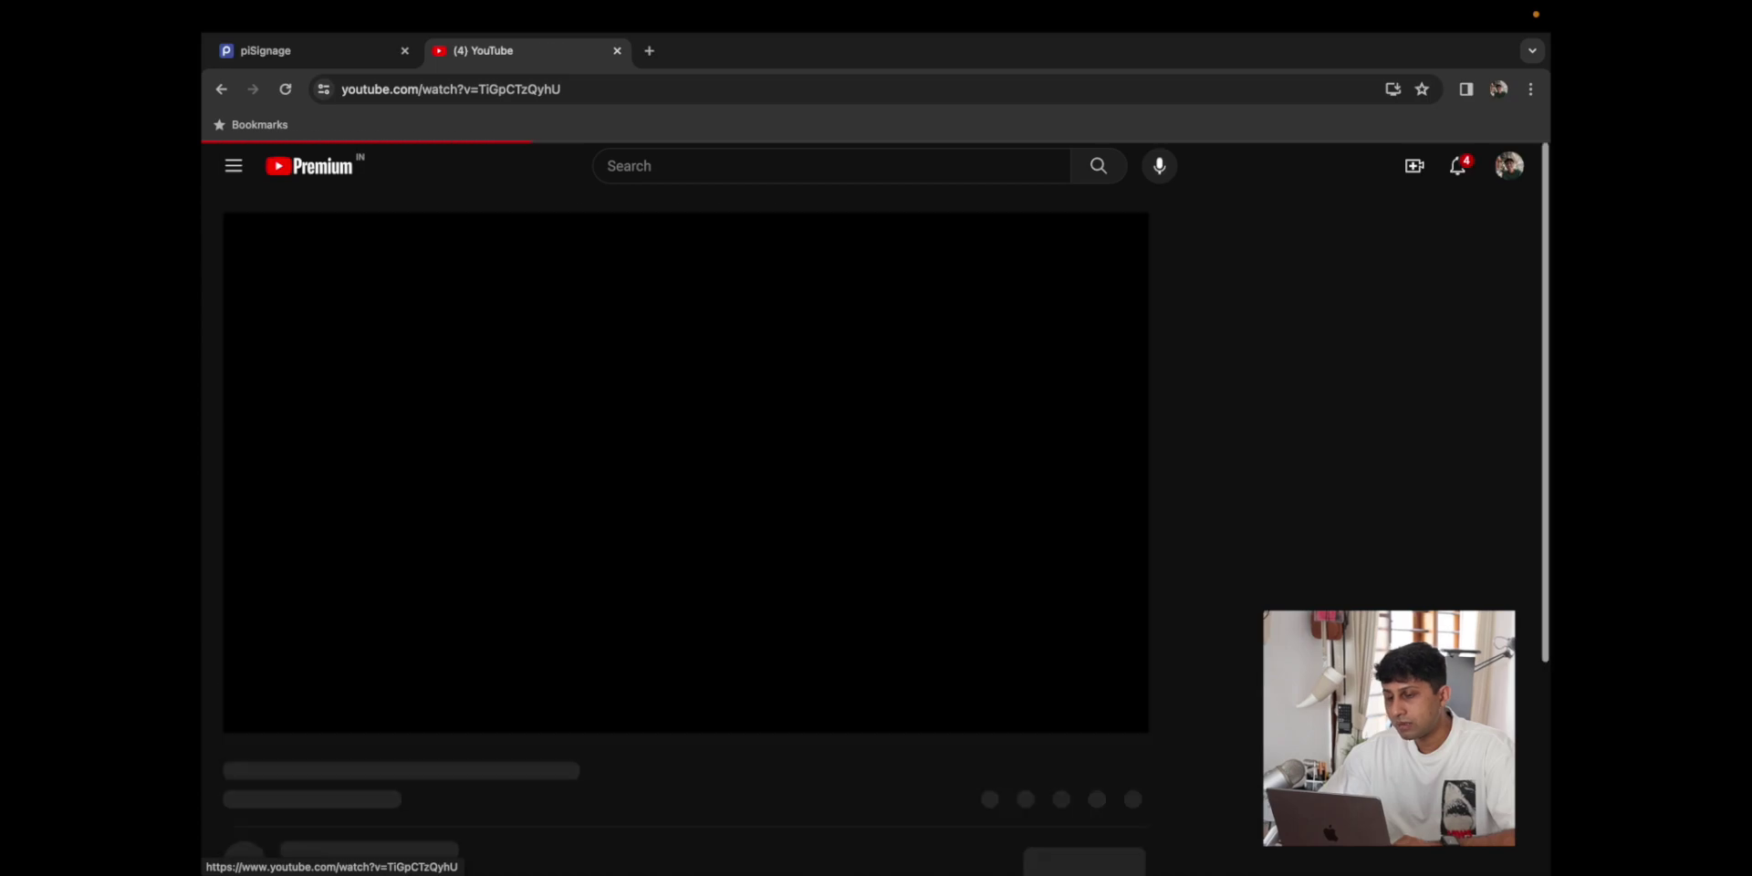
click(651, 86)
key(ctrl+c)
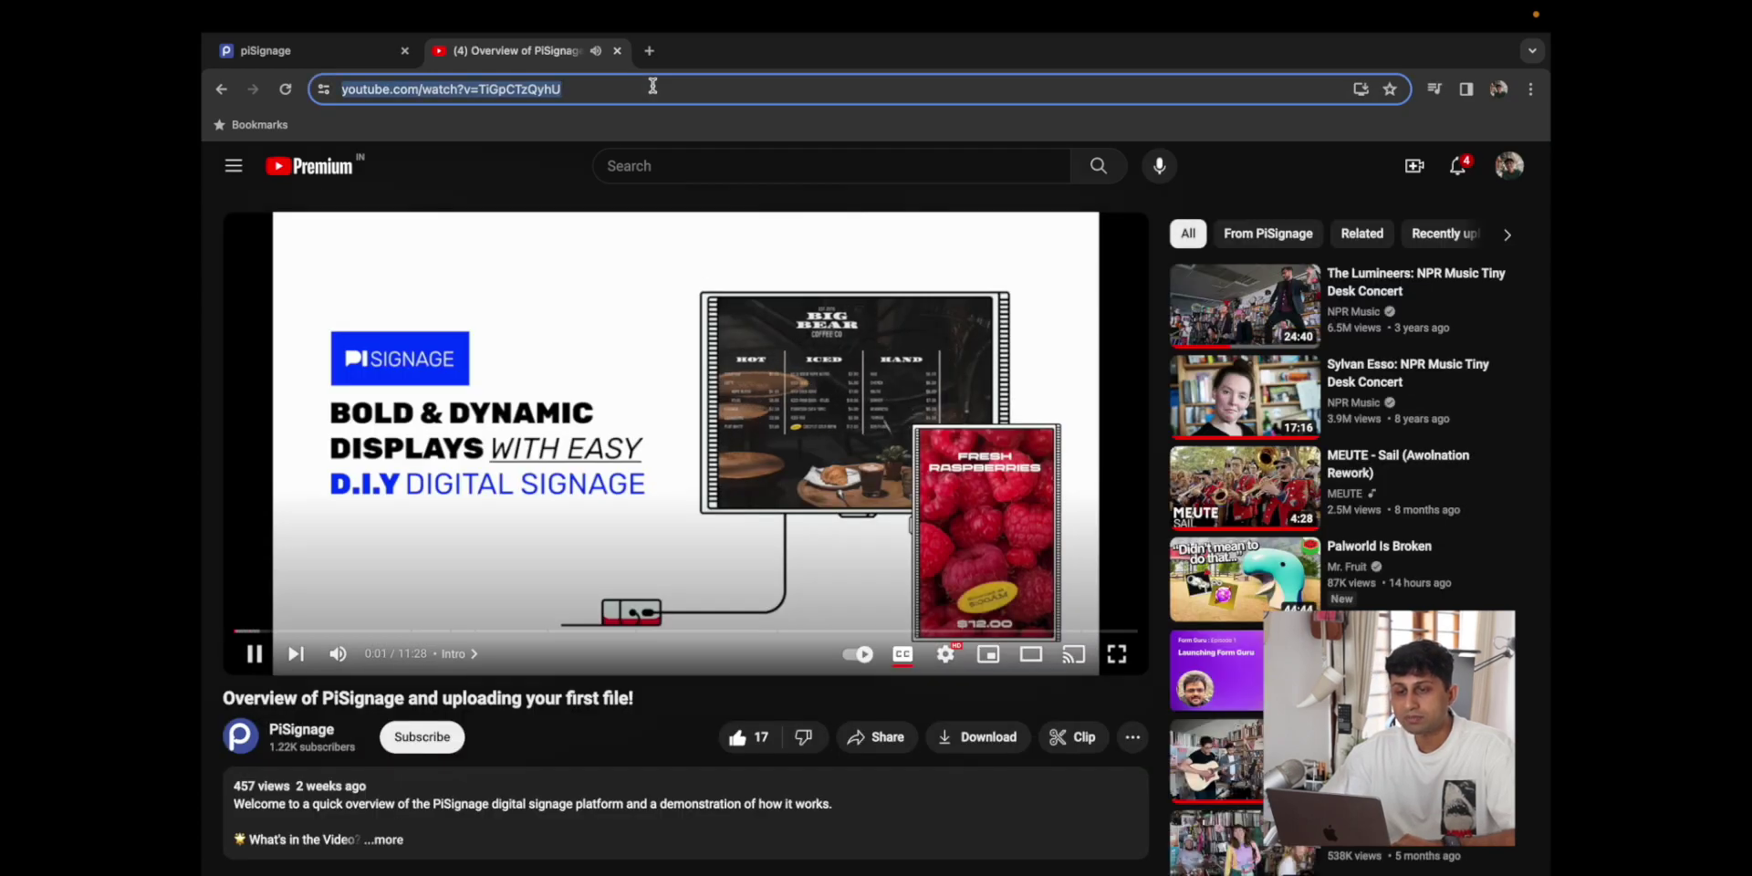
key(ctrl+w)
click(802, 356)
- Paste the YouTube overview video link as a stream asset and save it as Pisignage overview.tv
key(ctrl+v)
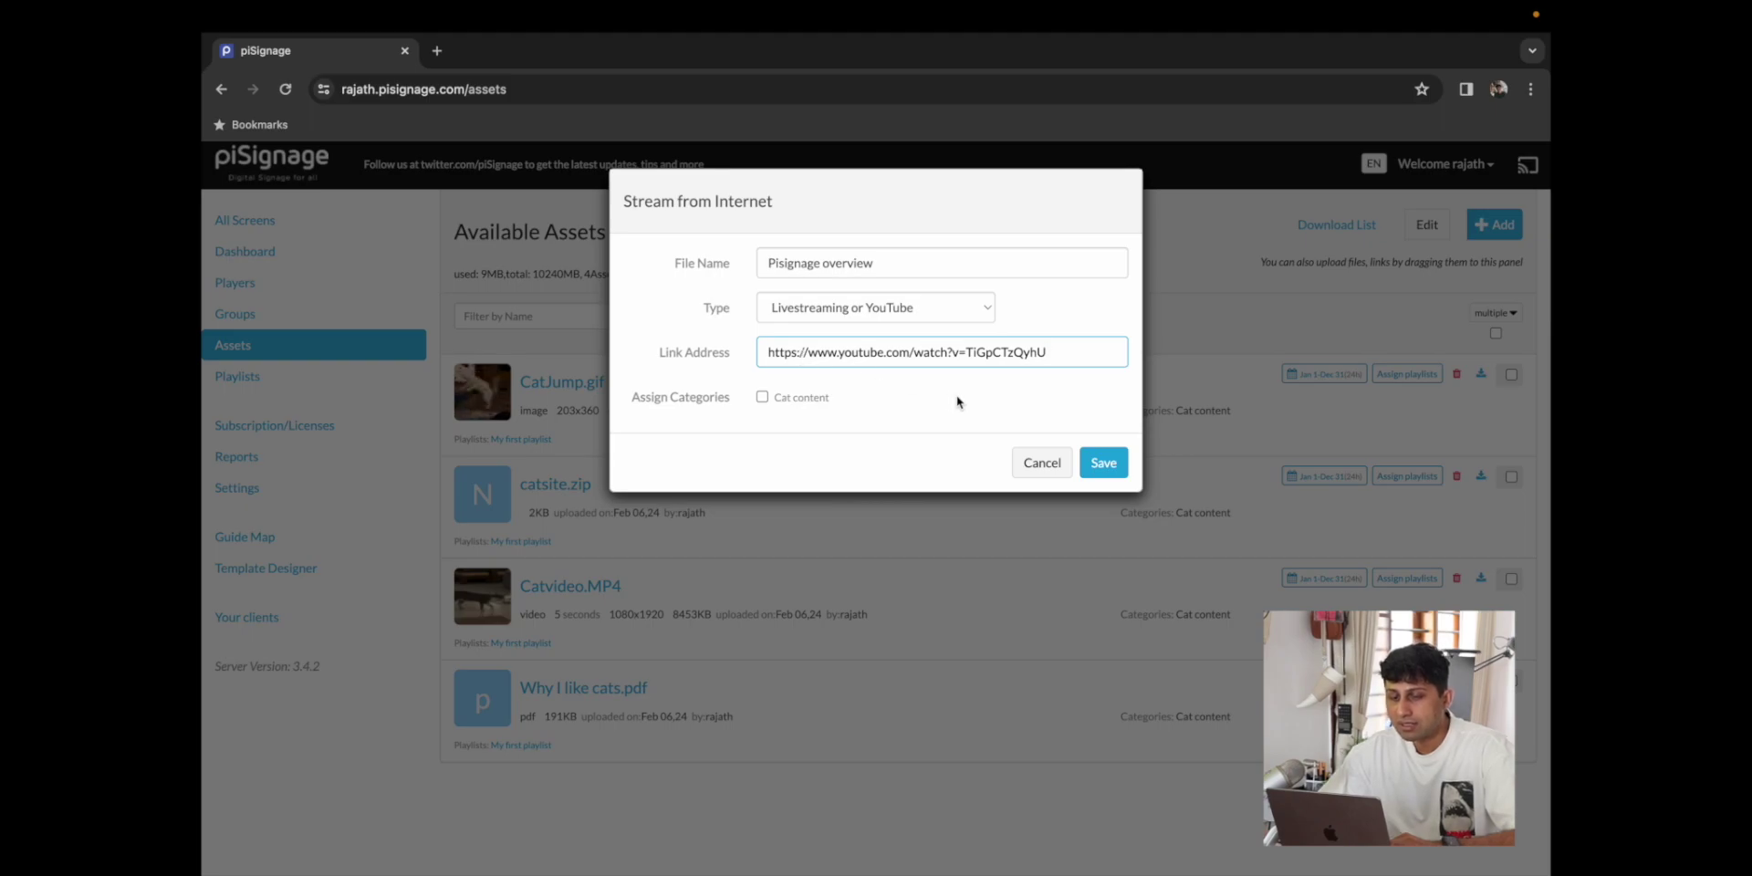
click(1113, 471)
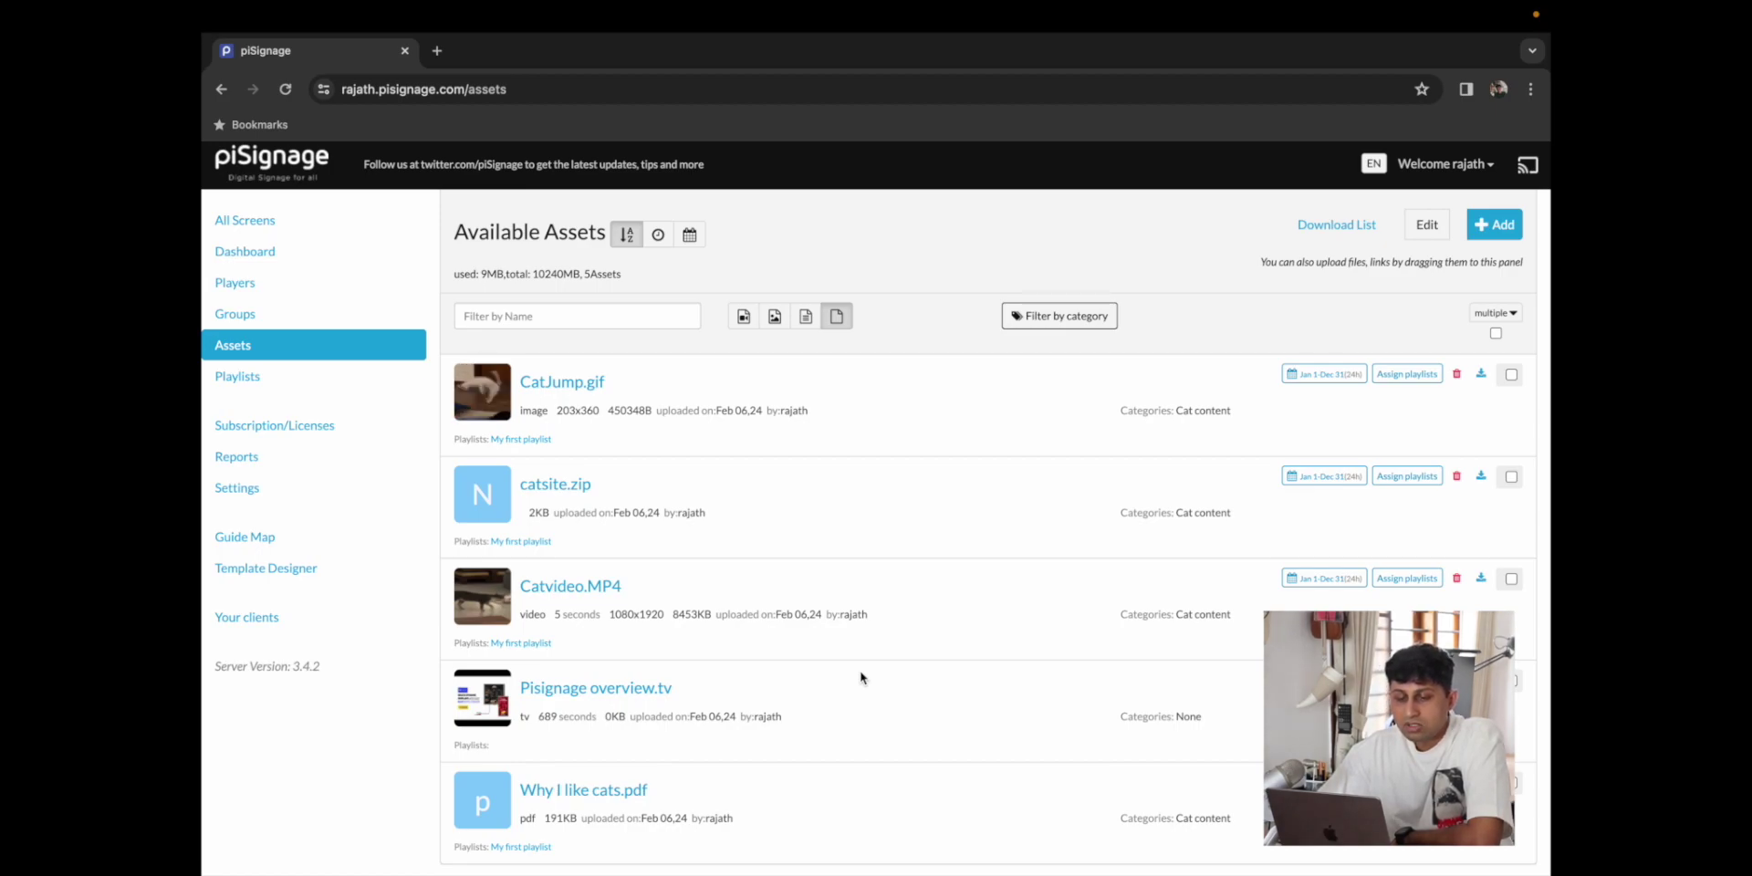
- In My first playlist, drop CatJump.gif, catsite.zip, Catvideo.MP4 and Why I like cats.pdf, and add Pisignage overview.tv
click(292, 377)
click(488, 454)
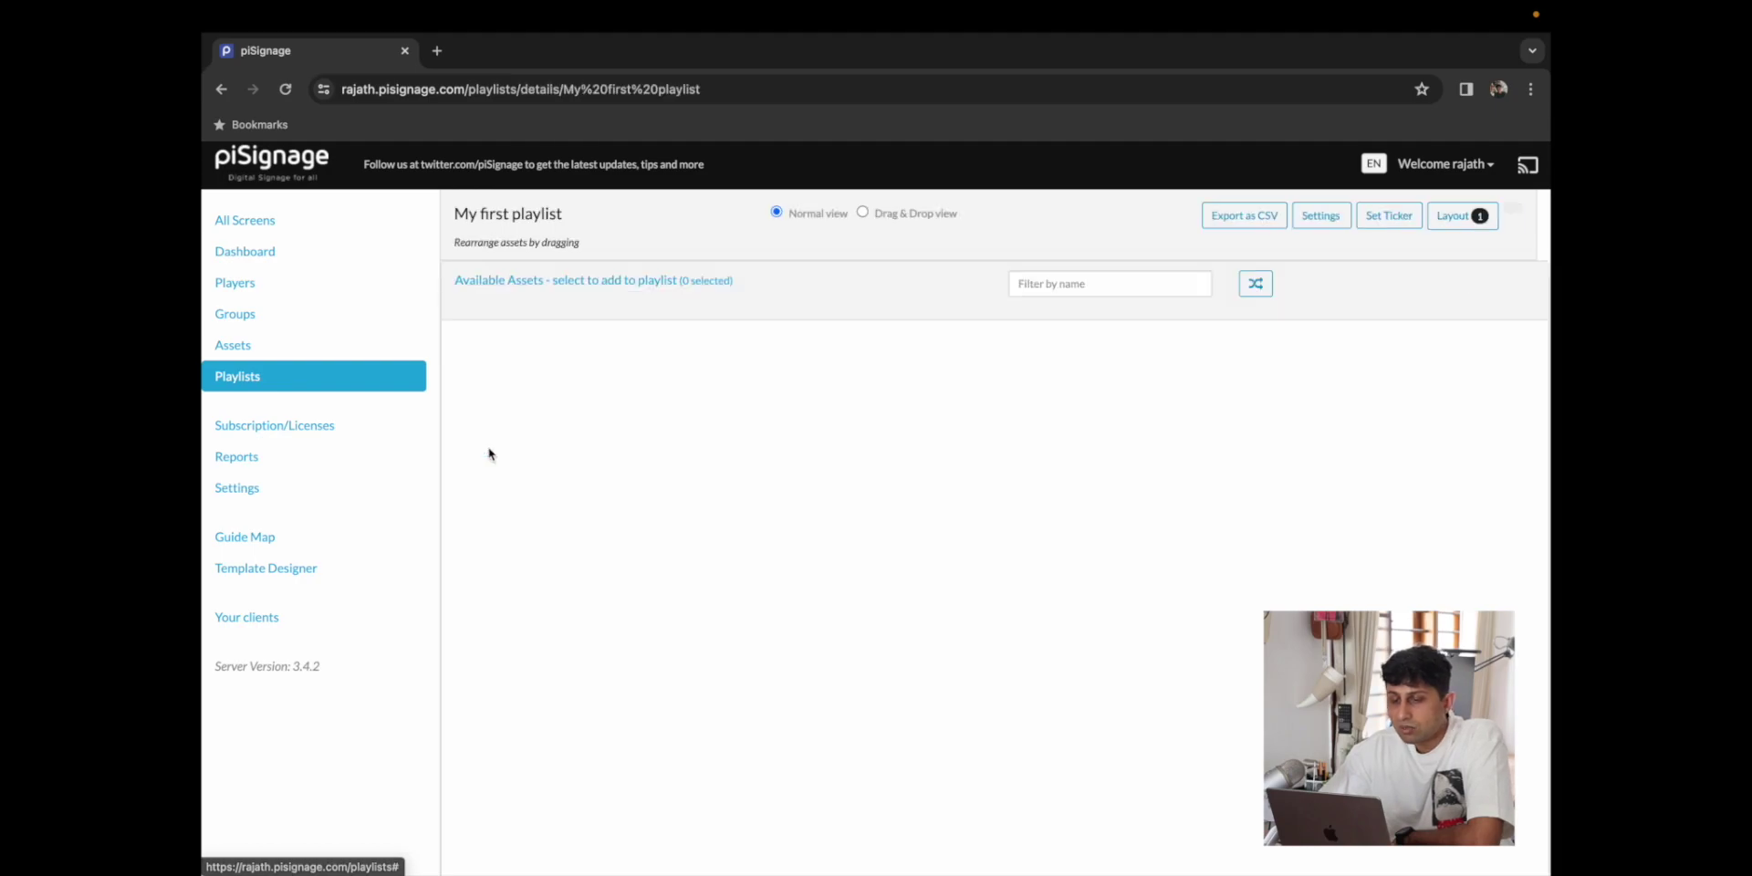
click(1514, 349)
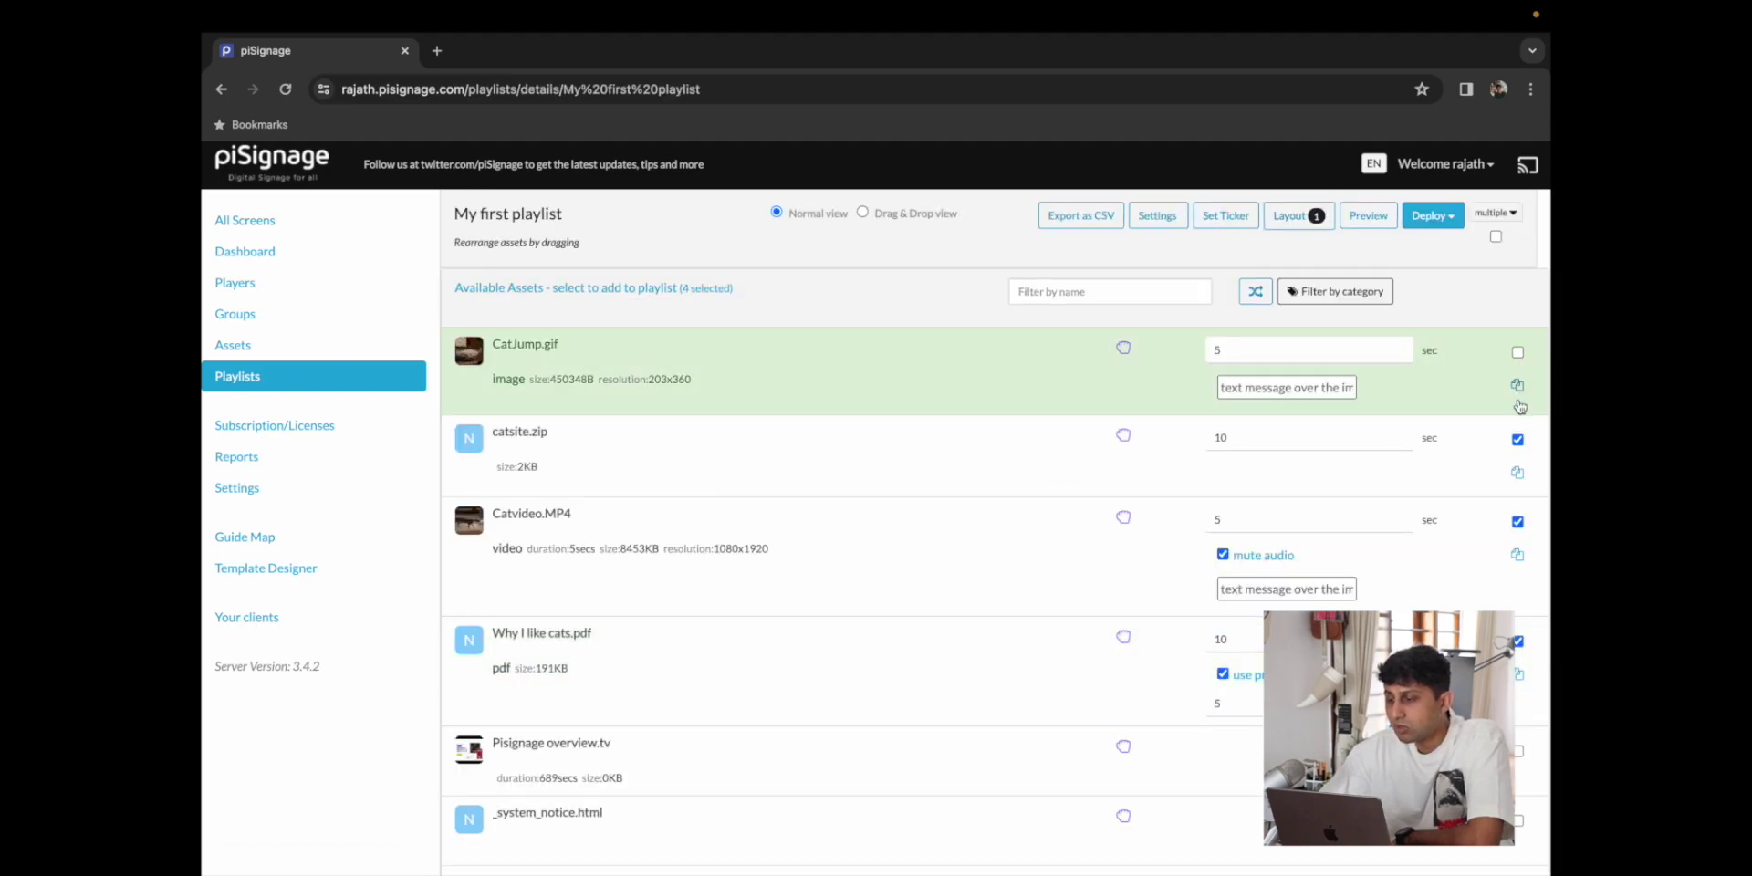
click(1518, 424)
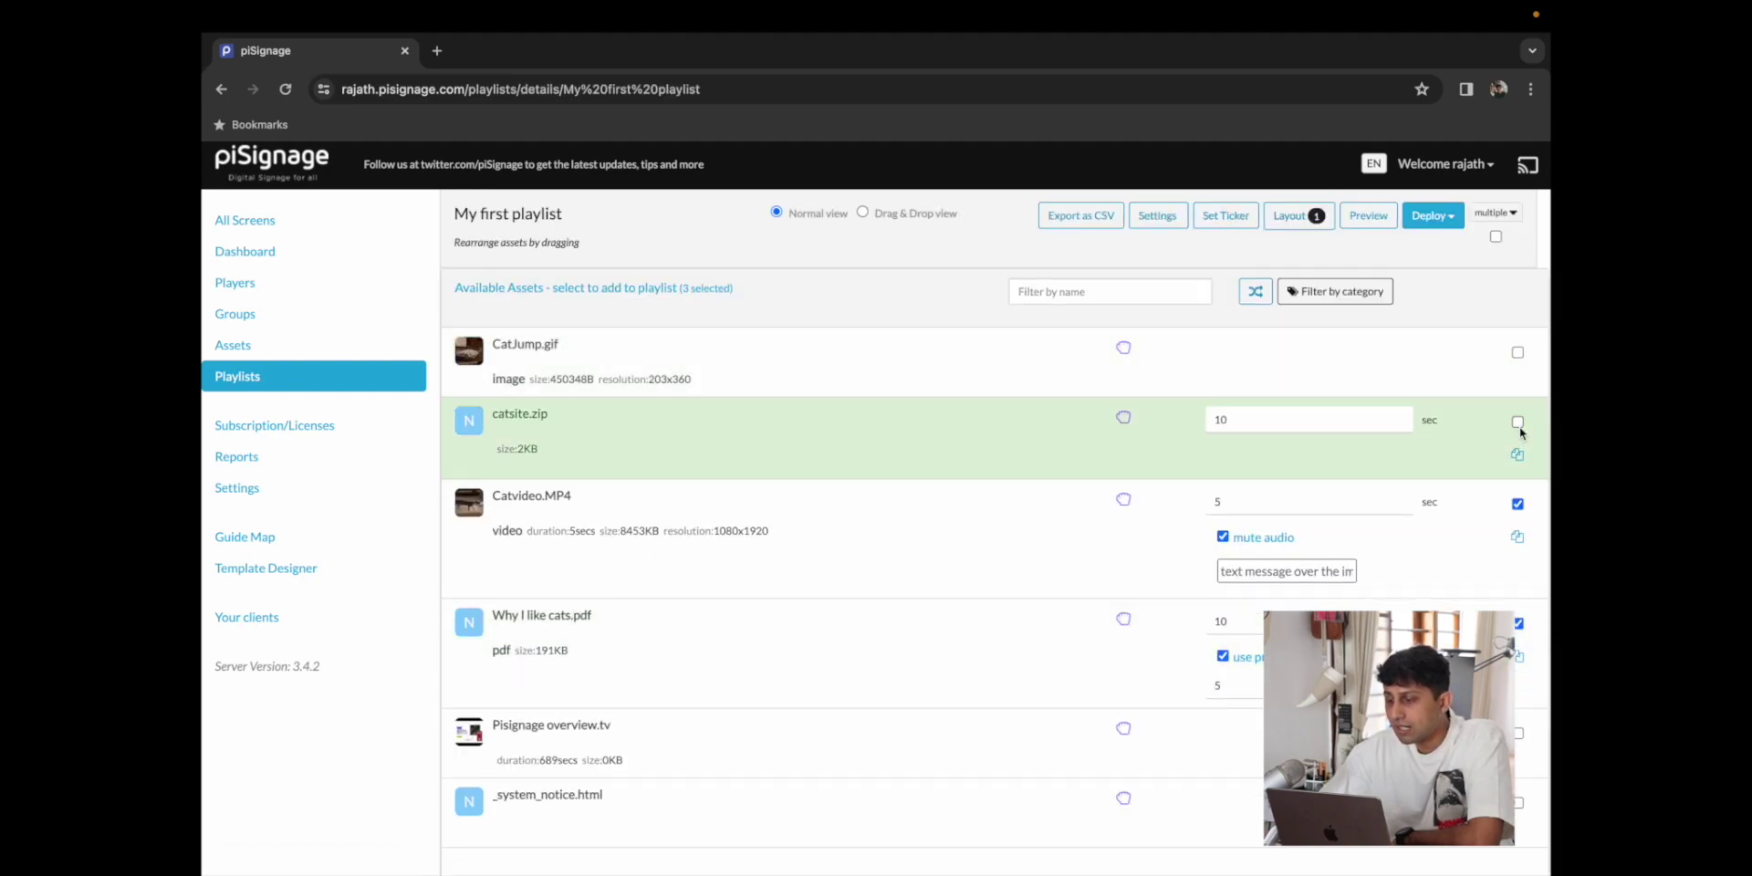
click(1517, 490)
click(1517, 561)
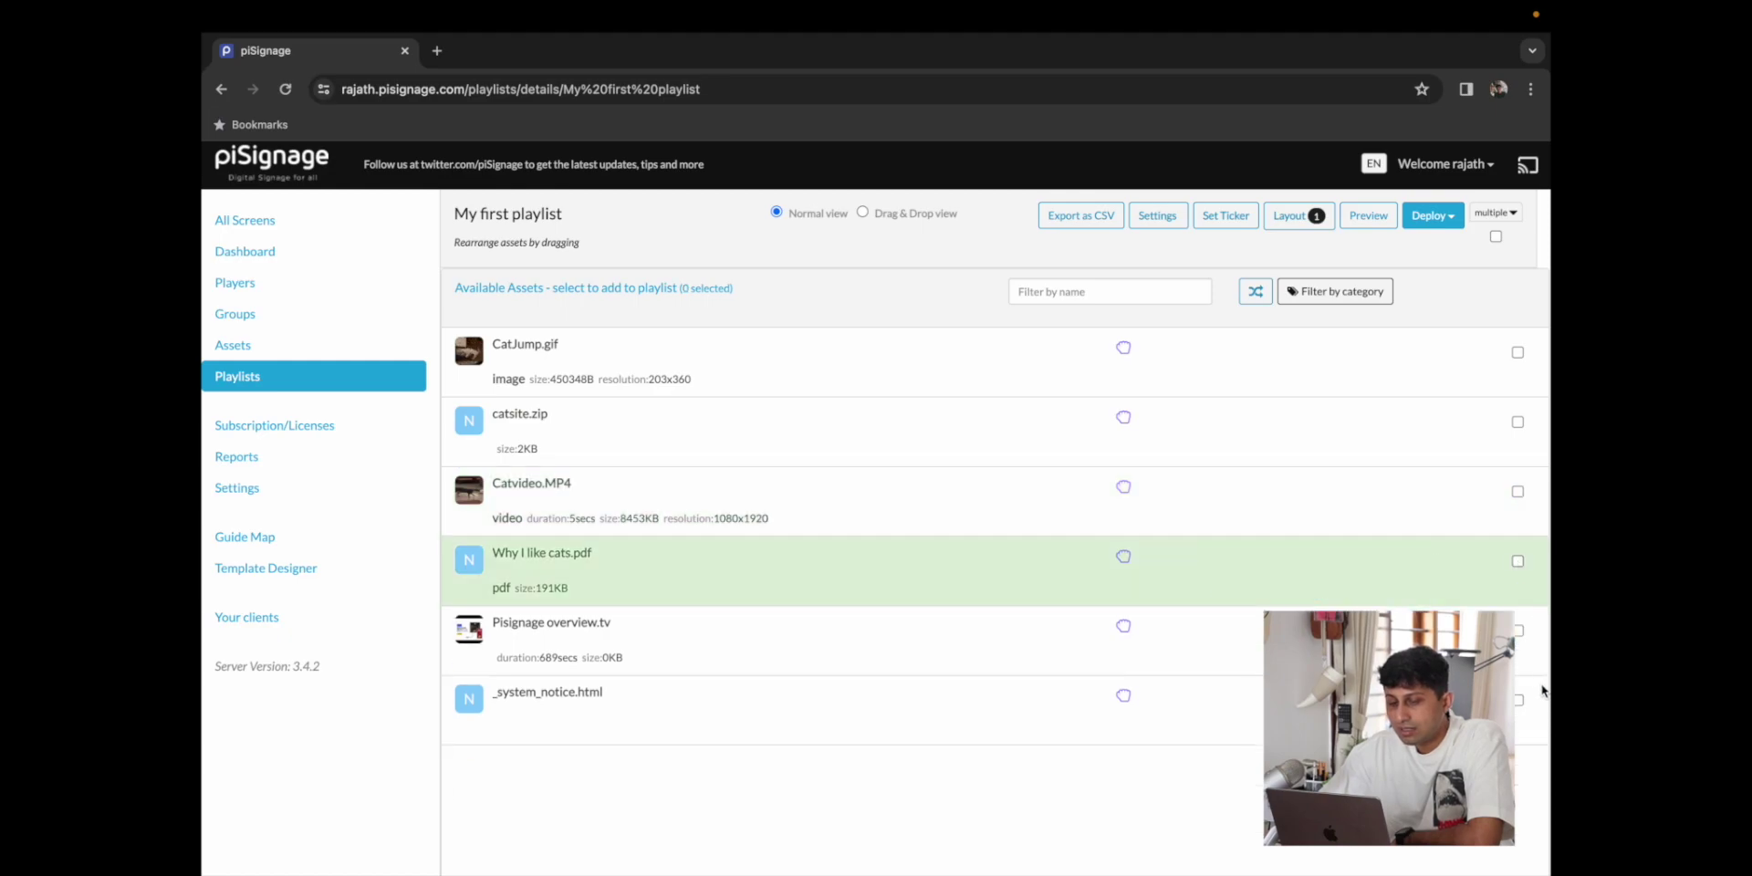
click(1518, 633)
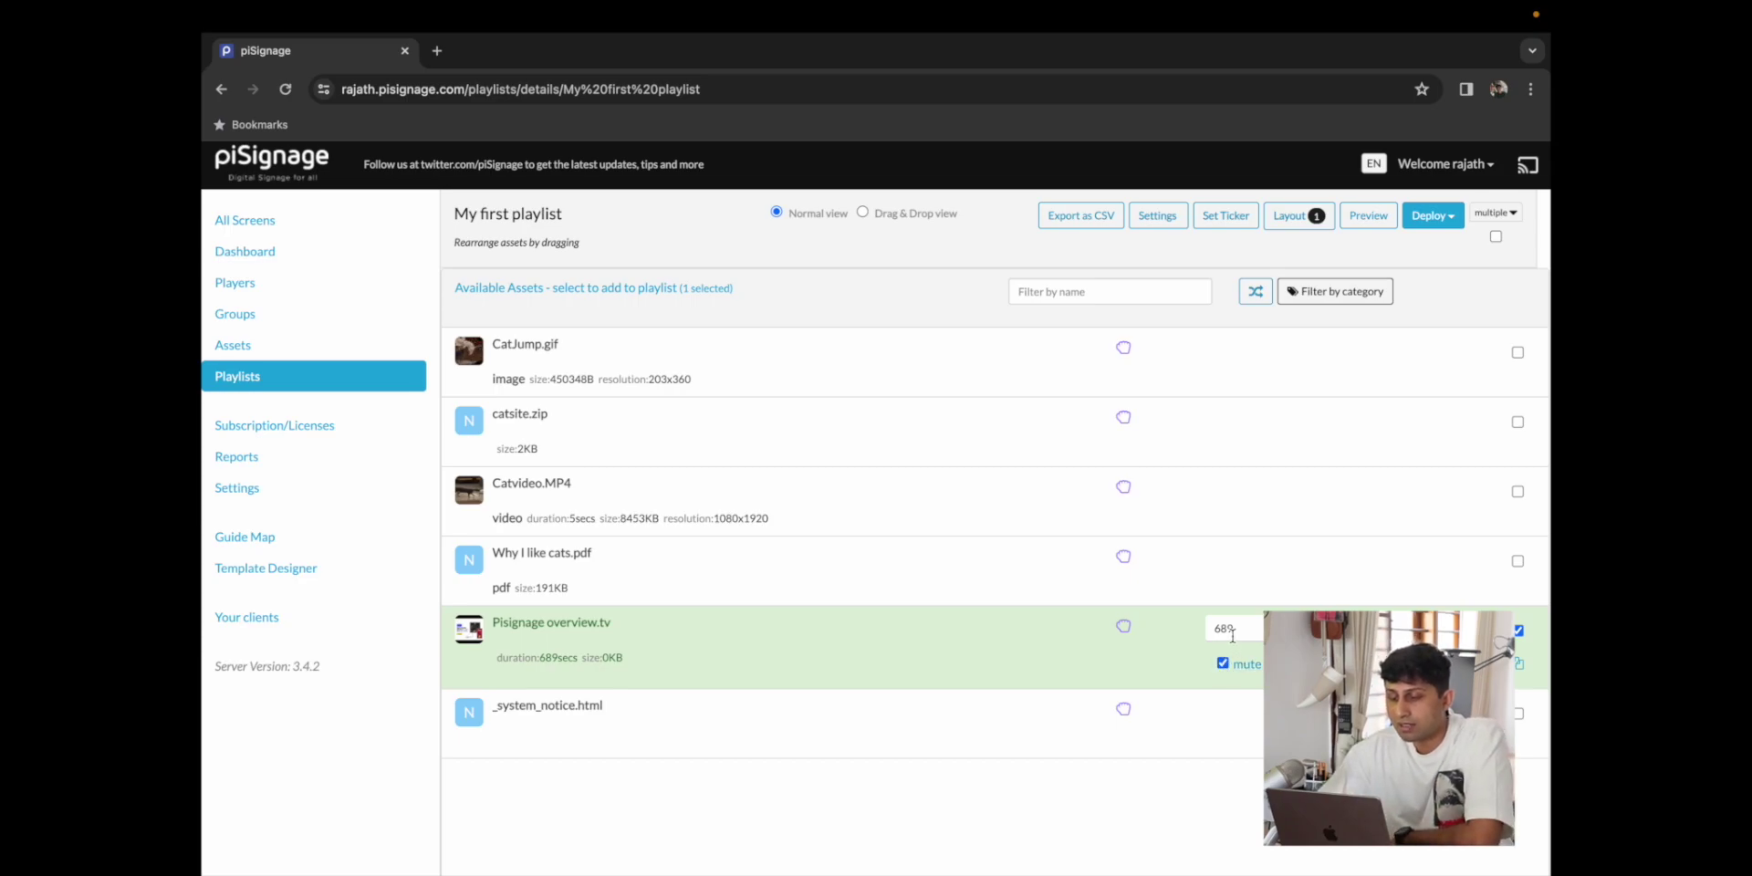
- Move Pisignage overview.tv to the top of the playlist and set its duration to 100 seconds
drag(1232, 634, 1218, 638)
double_click(1225, 348)
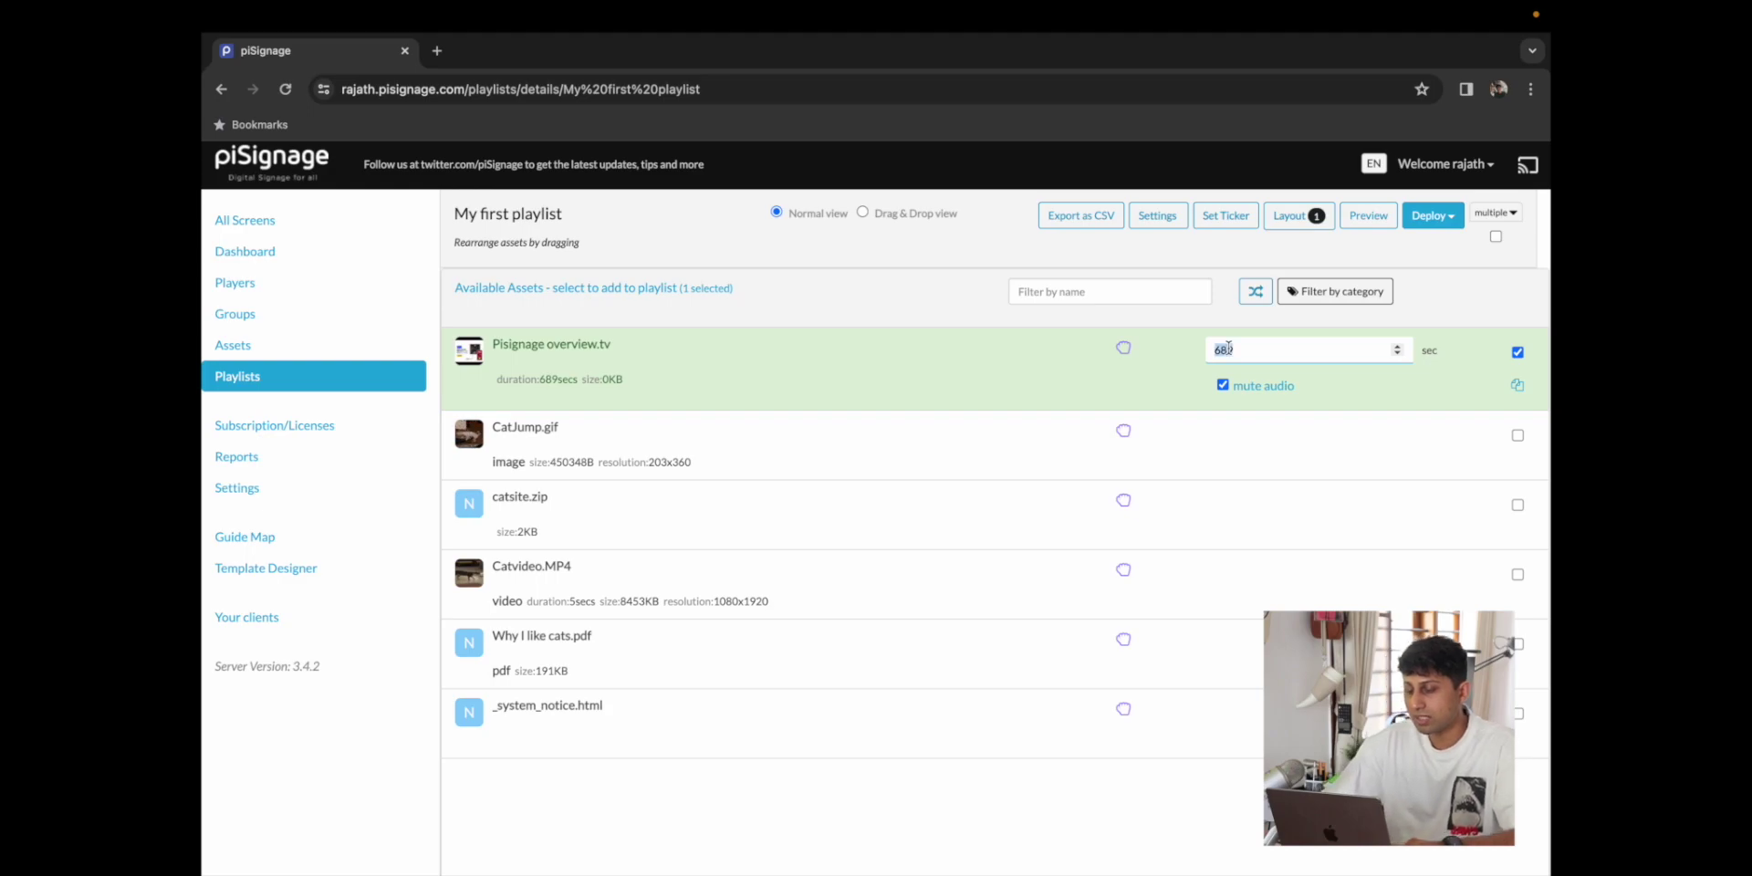
text(100)
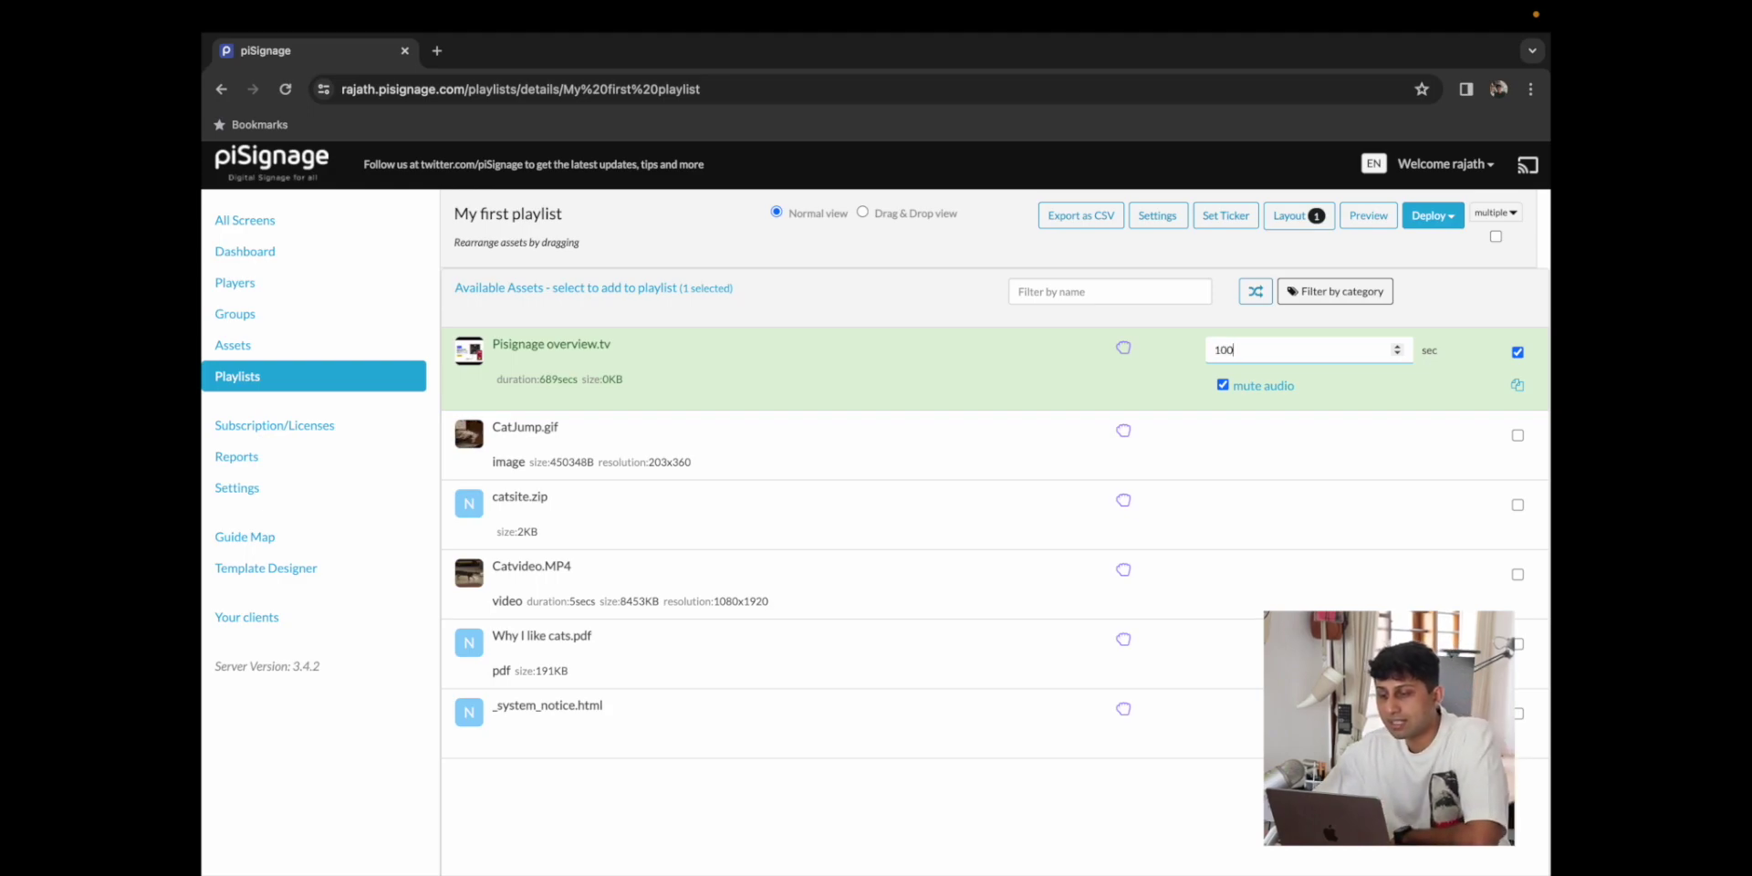
- Deploy My first playlist to the default group from its Groups schedule
click(278, 315)
click(474, 398)
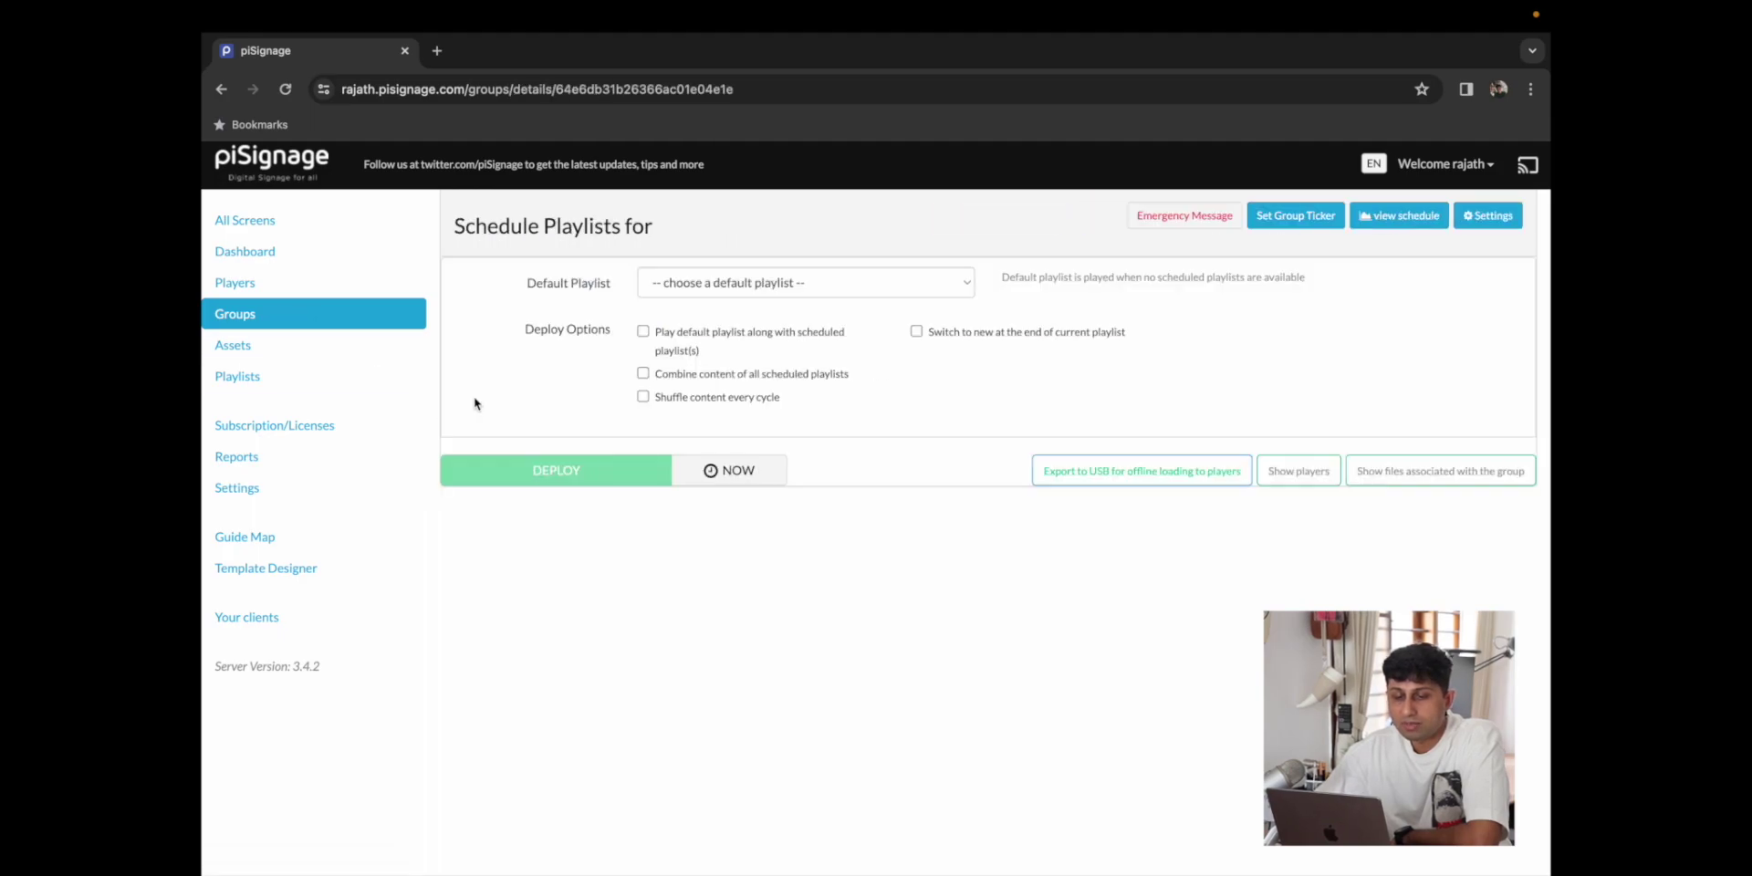
click(553, 507)
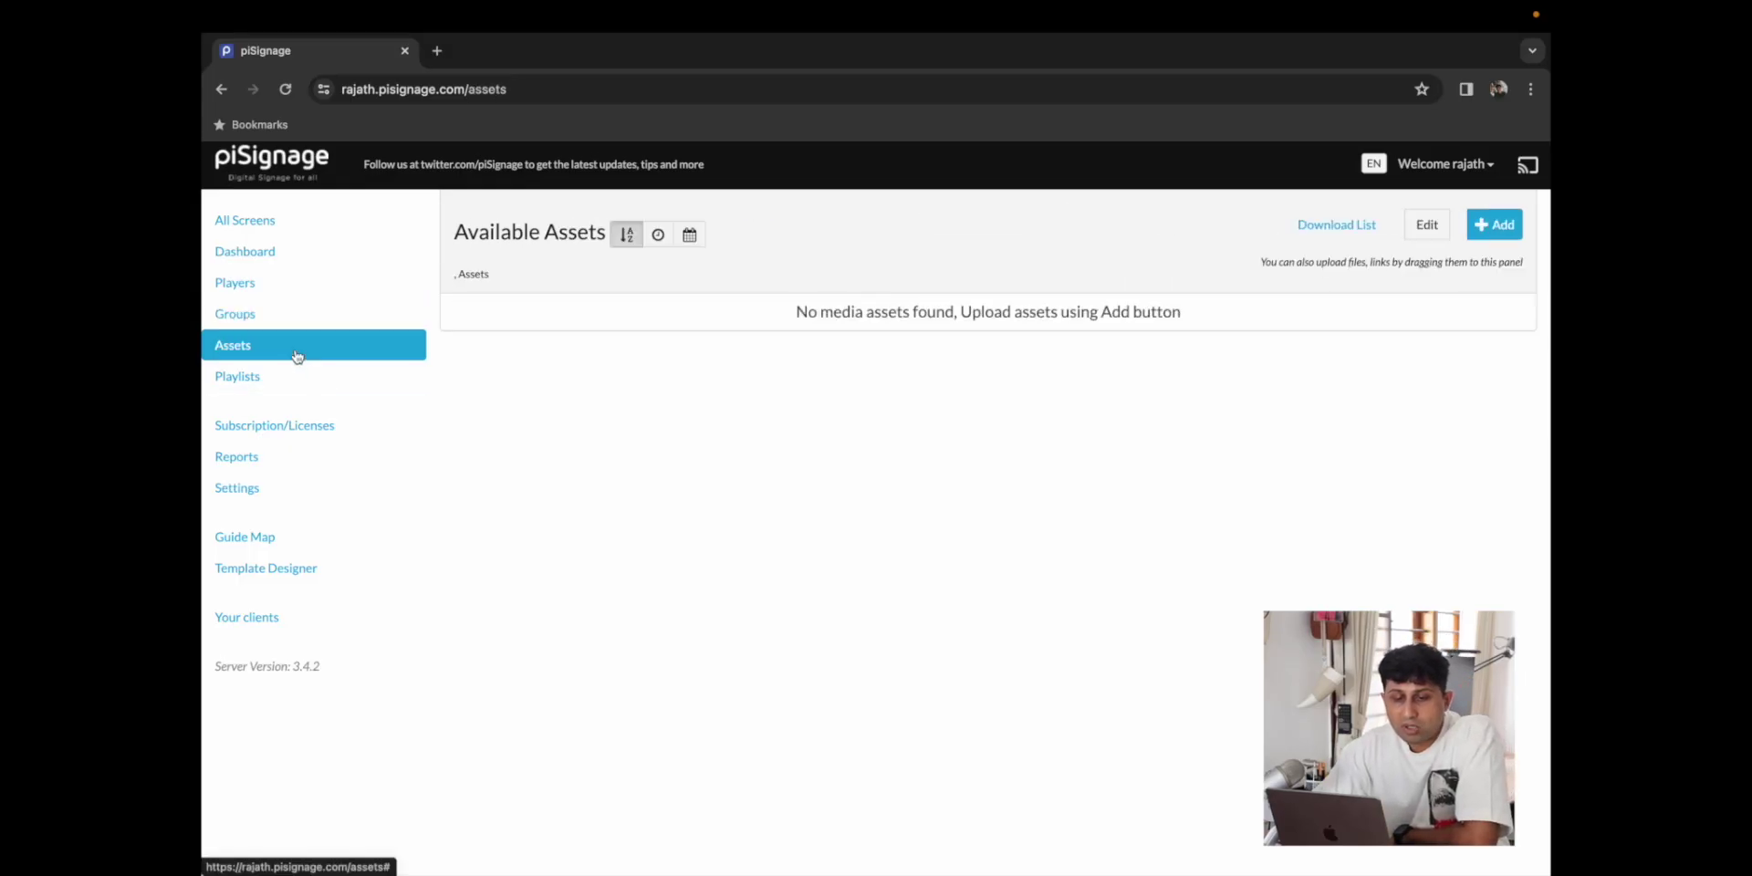
- Create a message asset named General Notice, styled with black (#000) 64px text
click(1496, 230)
click(1447, 334)
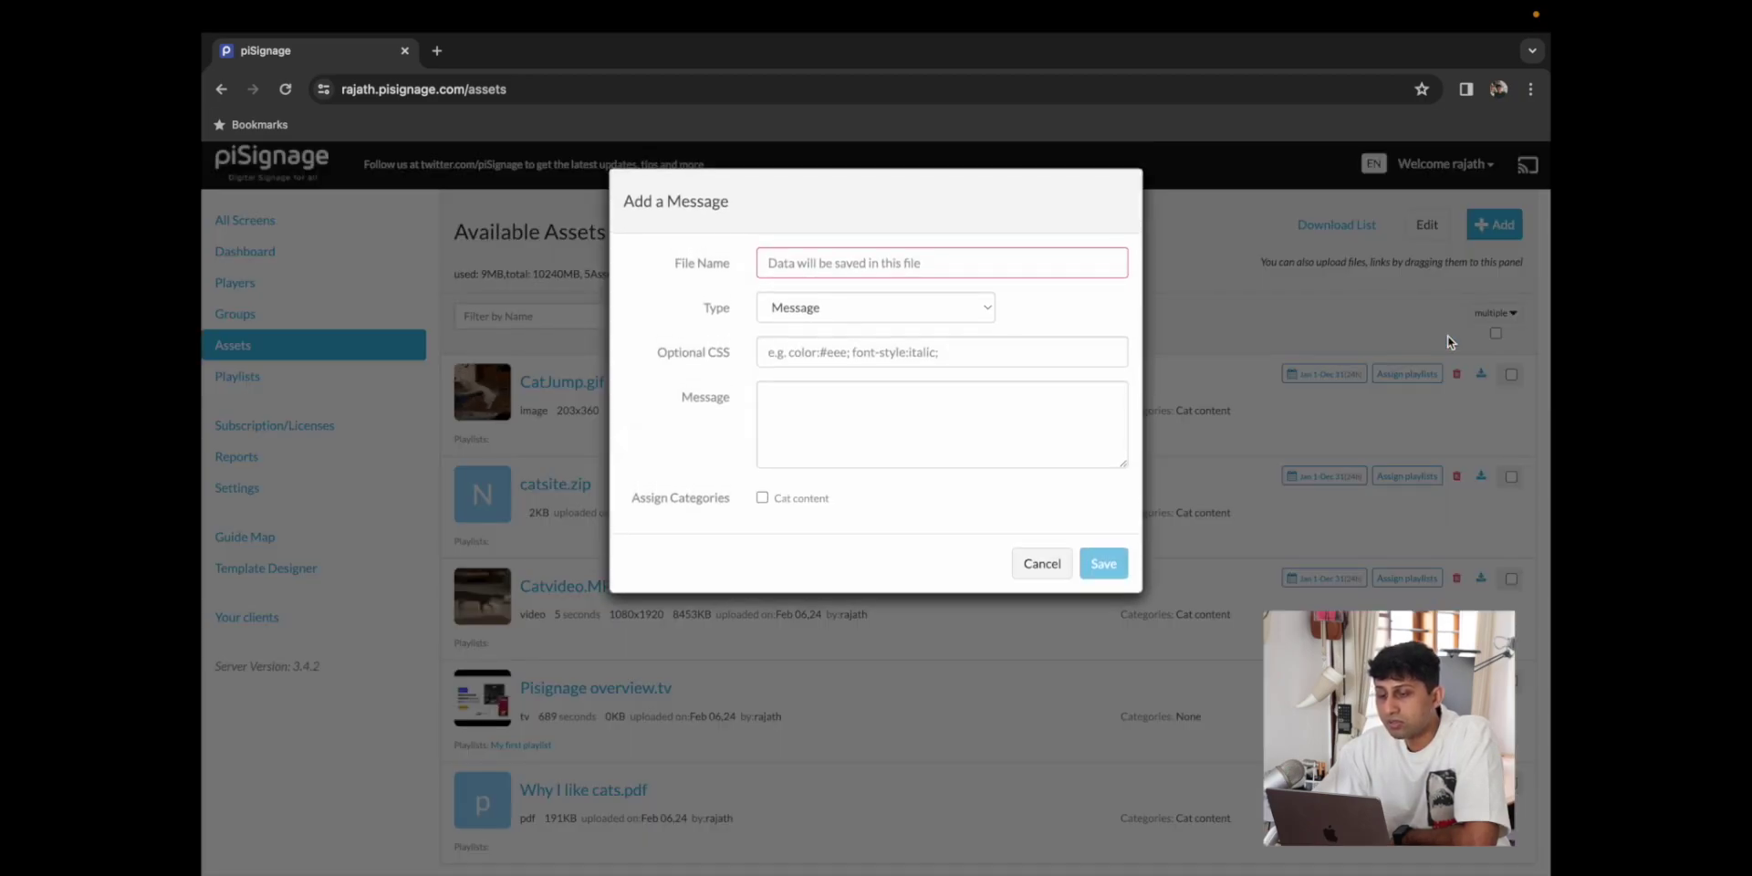
click(783, 264)
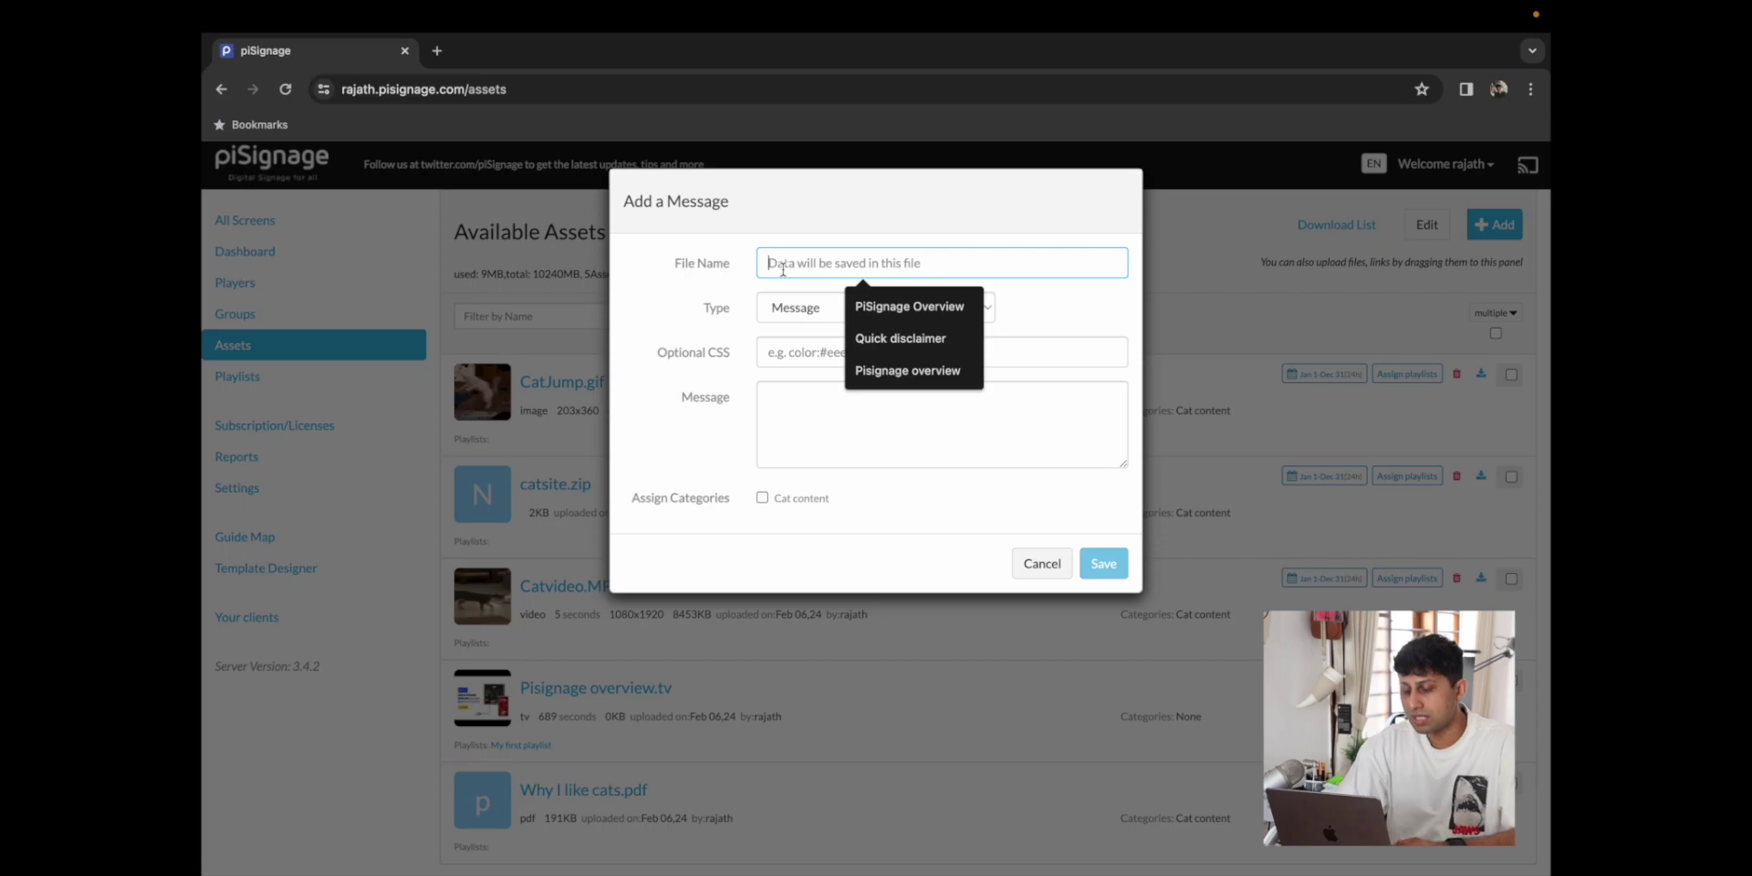
text(General Notice)
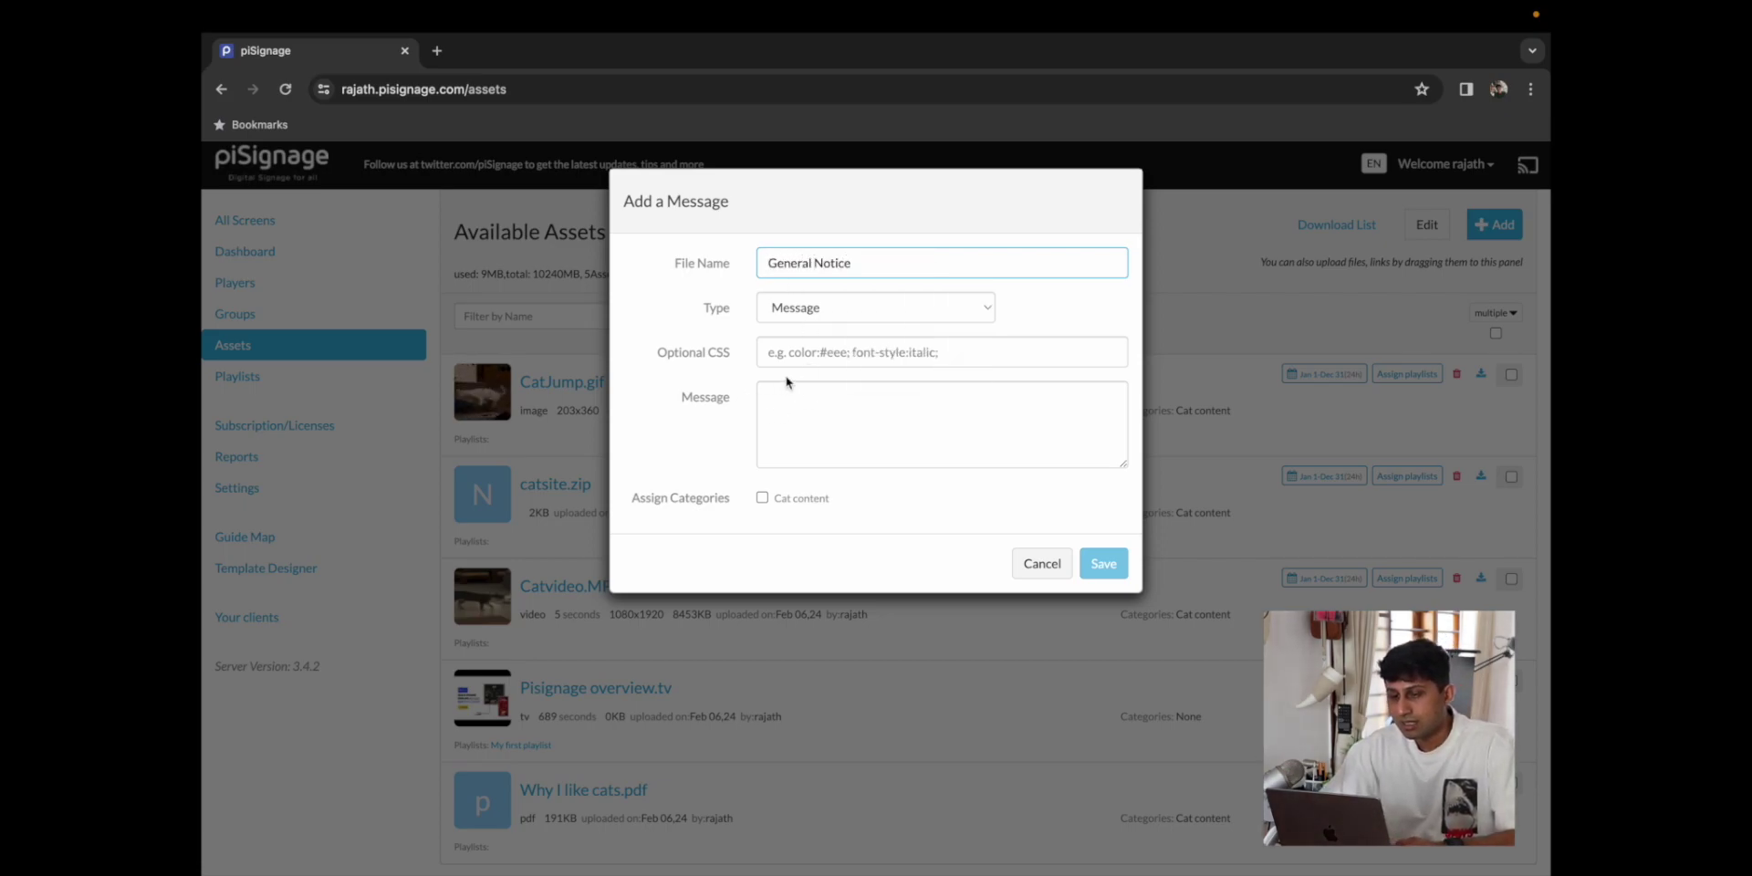
click(781, 356)
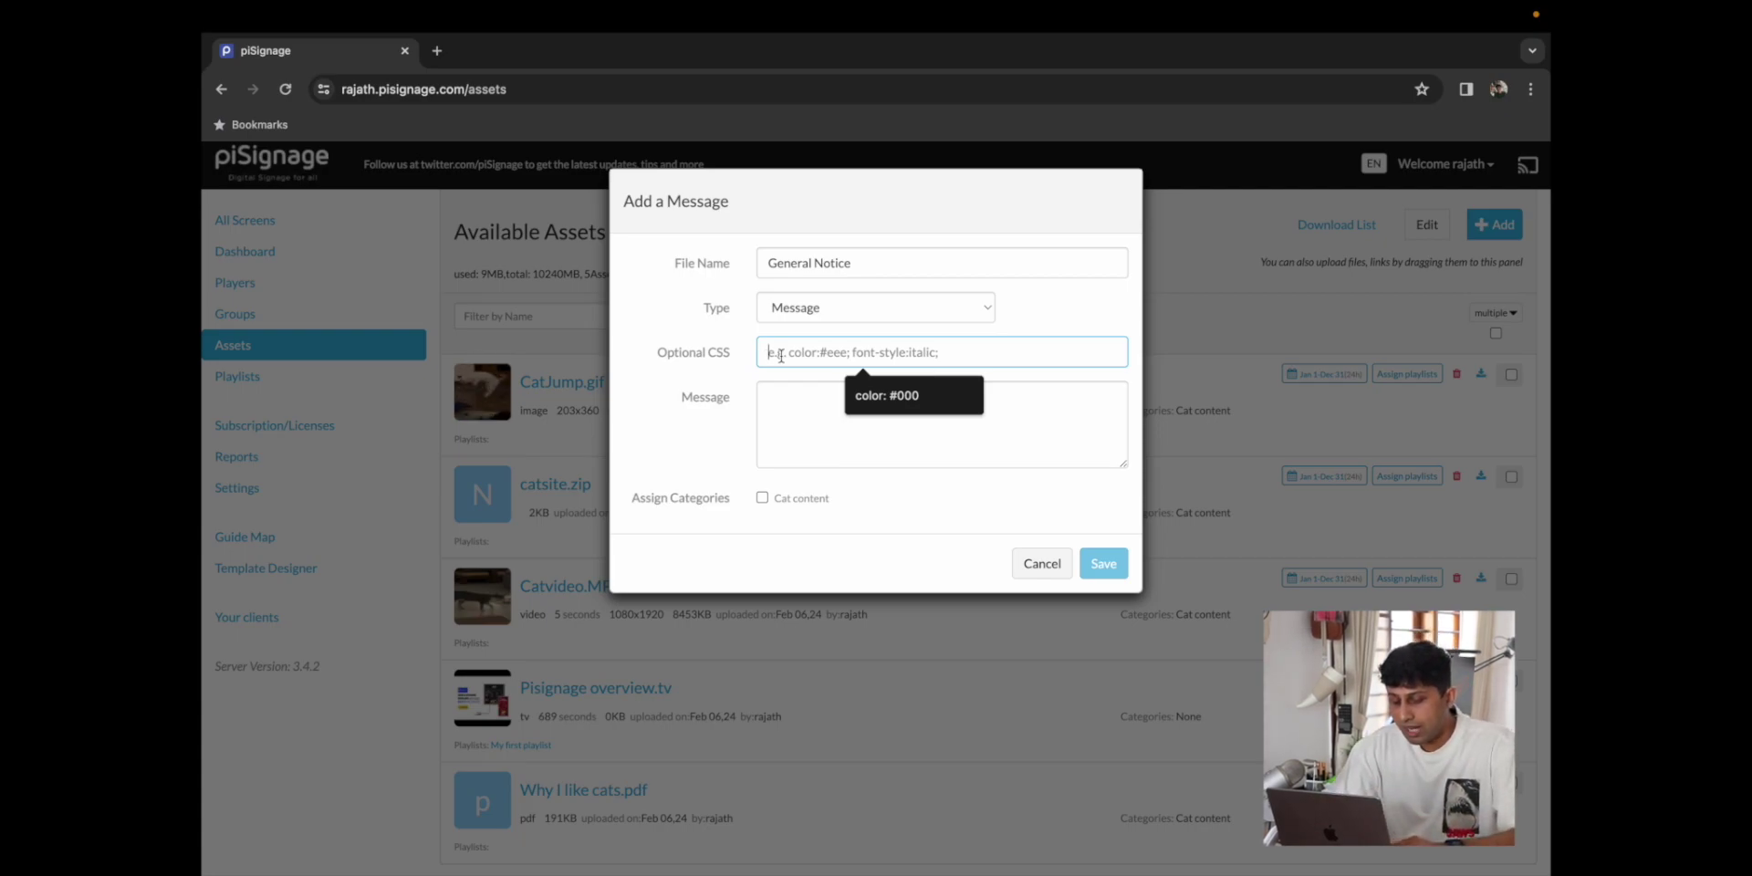
text(Color)
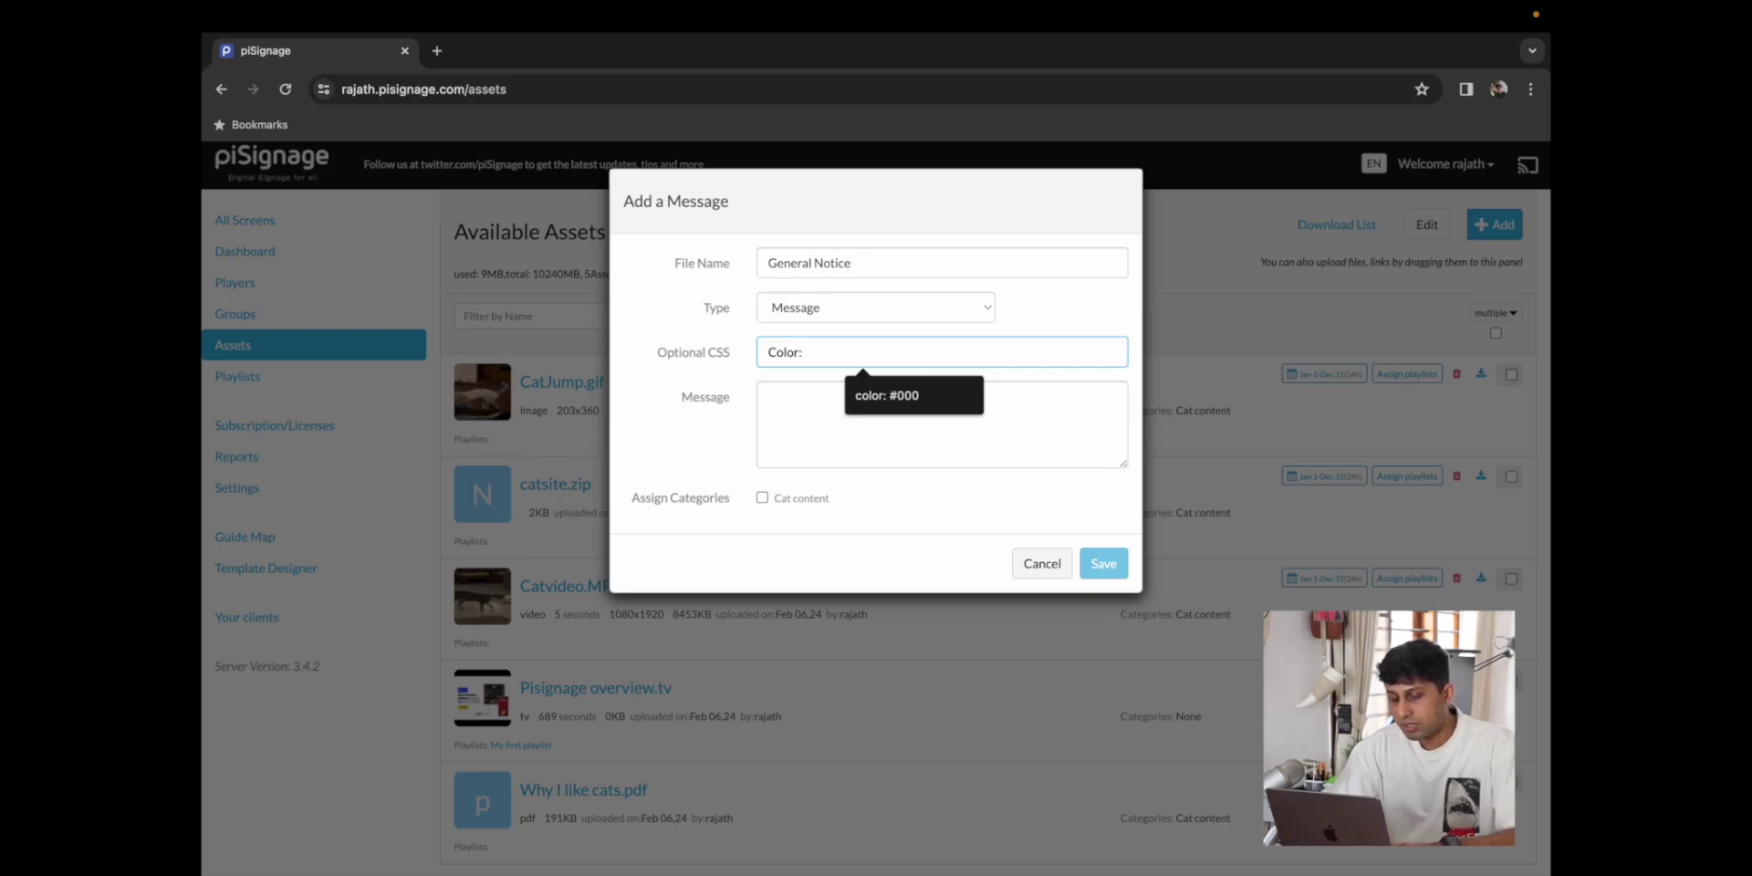
text(: #000, Fontsize: 64px)
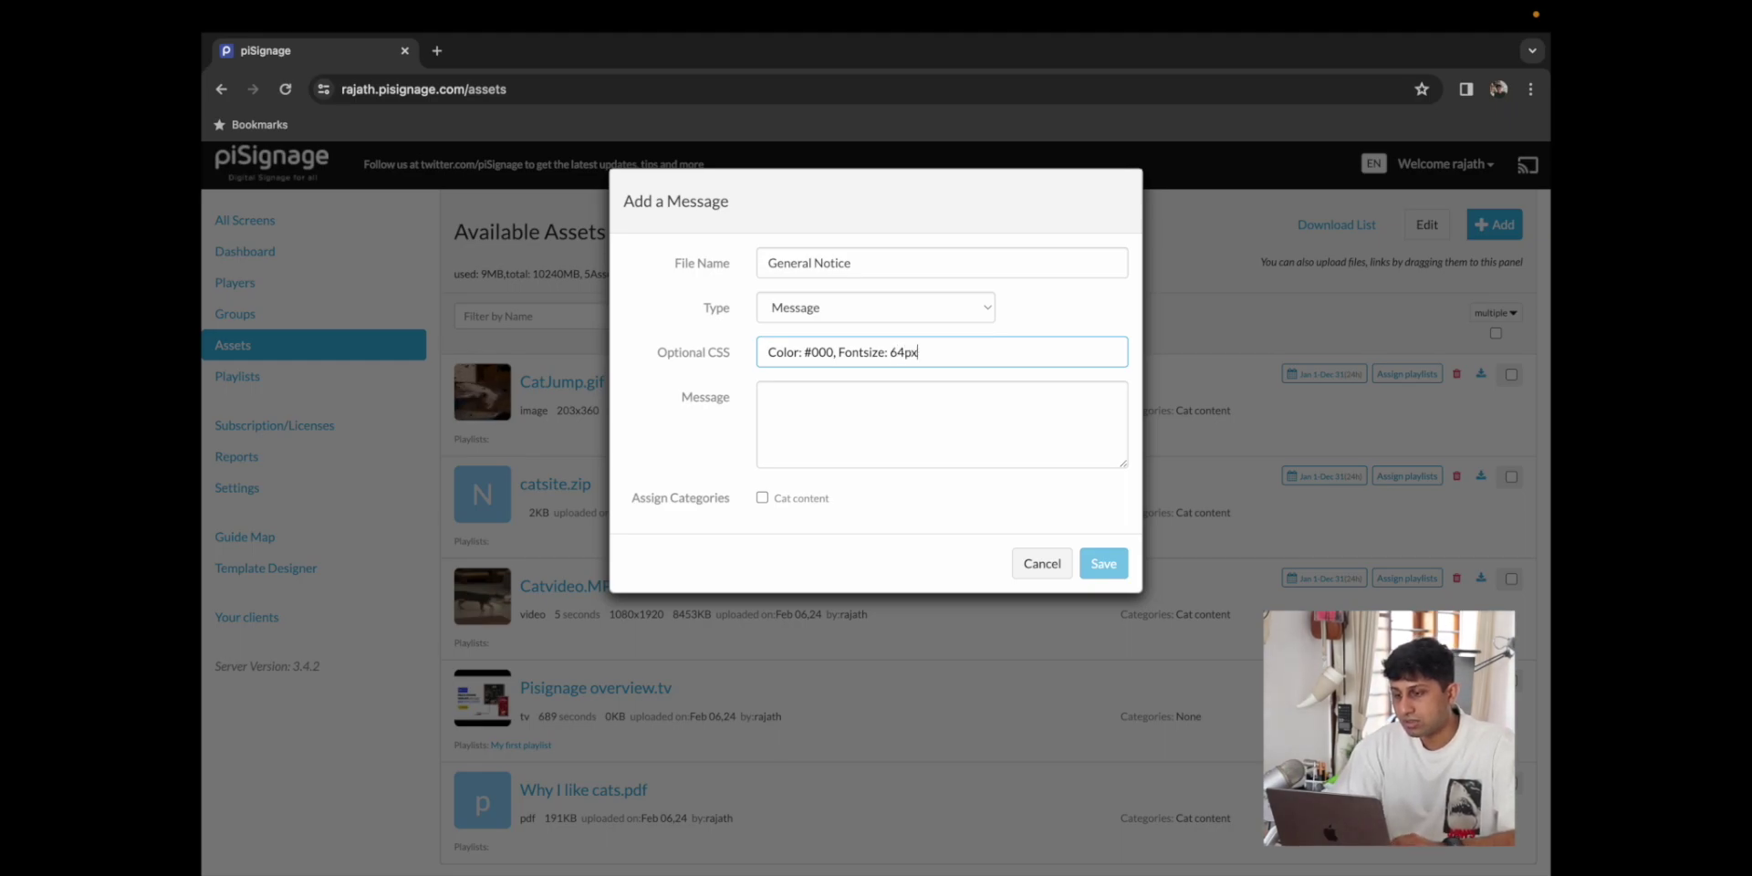
- Write the message asking a staff member to report to the front desk immediately, and save it
click(771, 410)
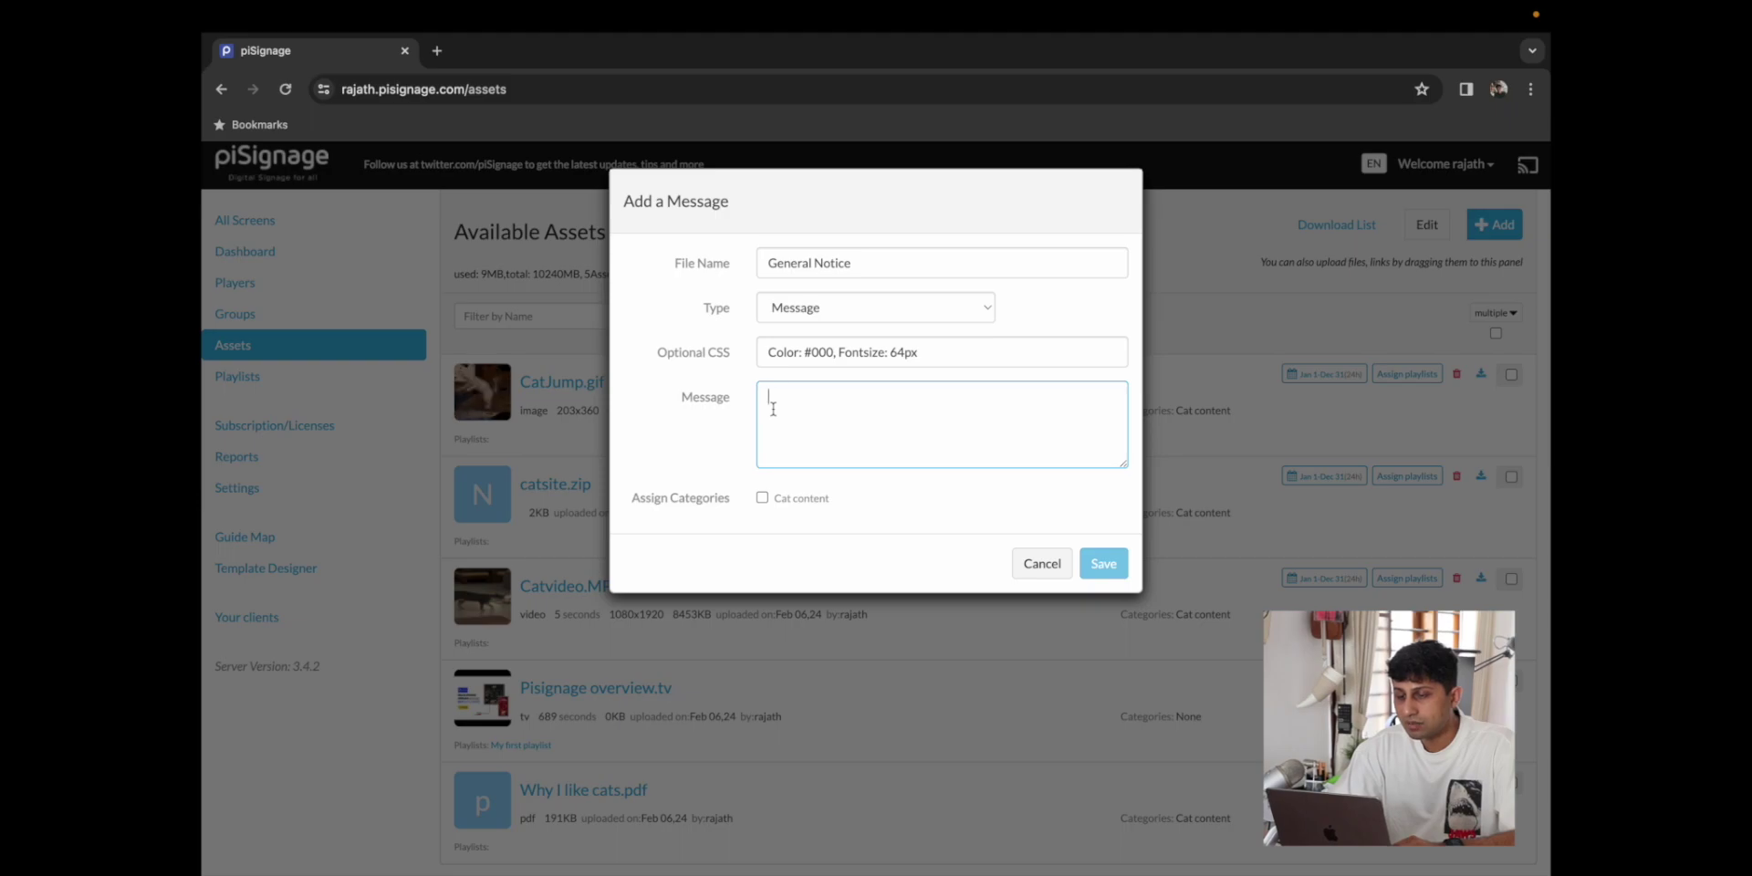
text(C)
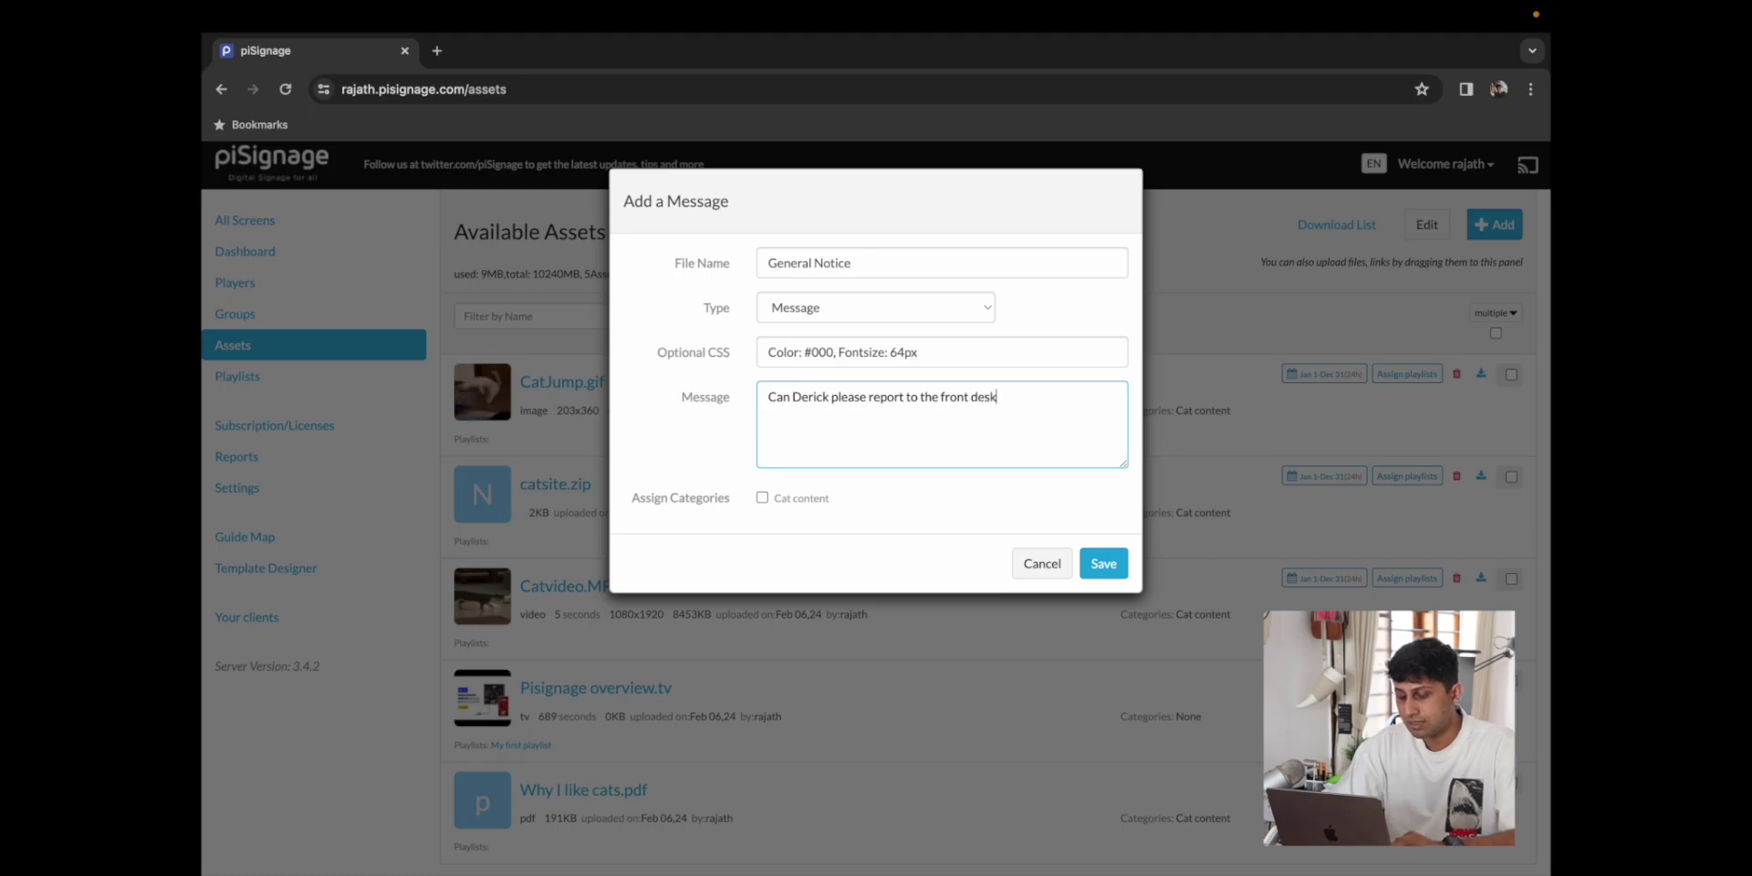
text(mediately)
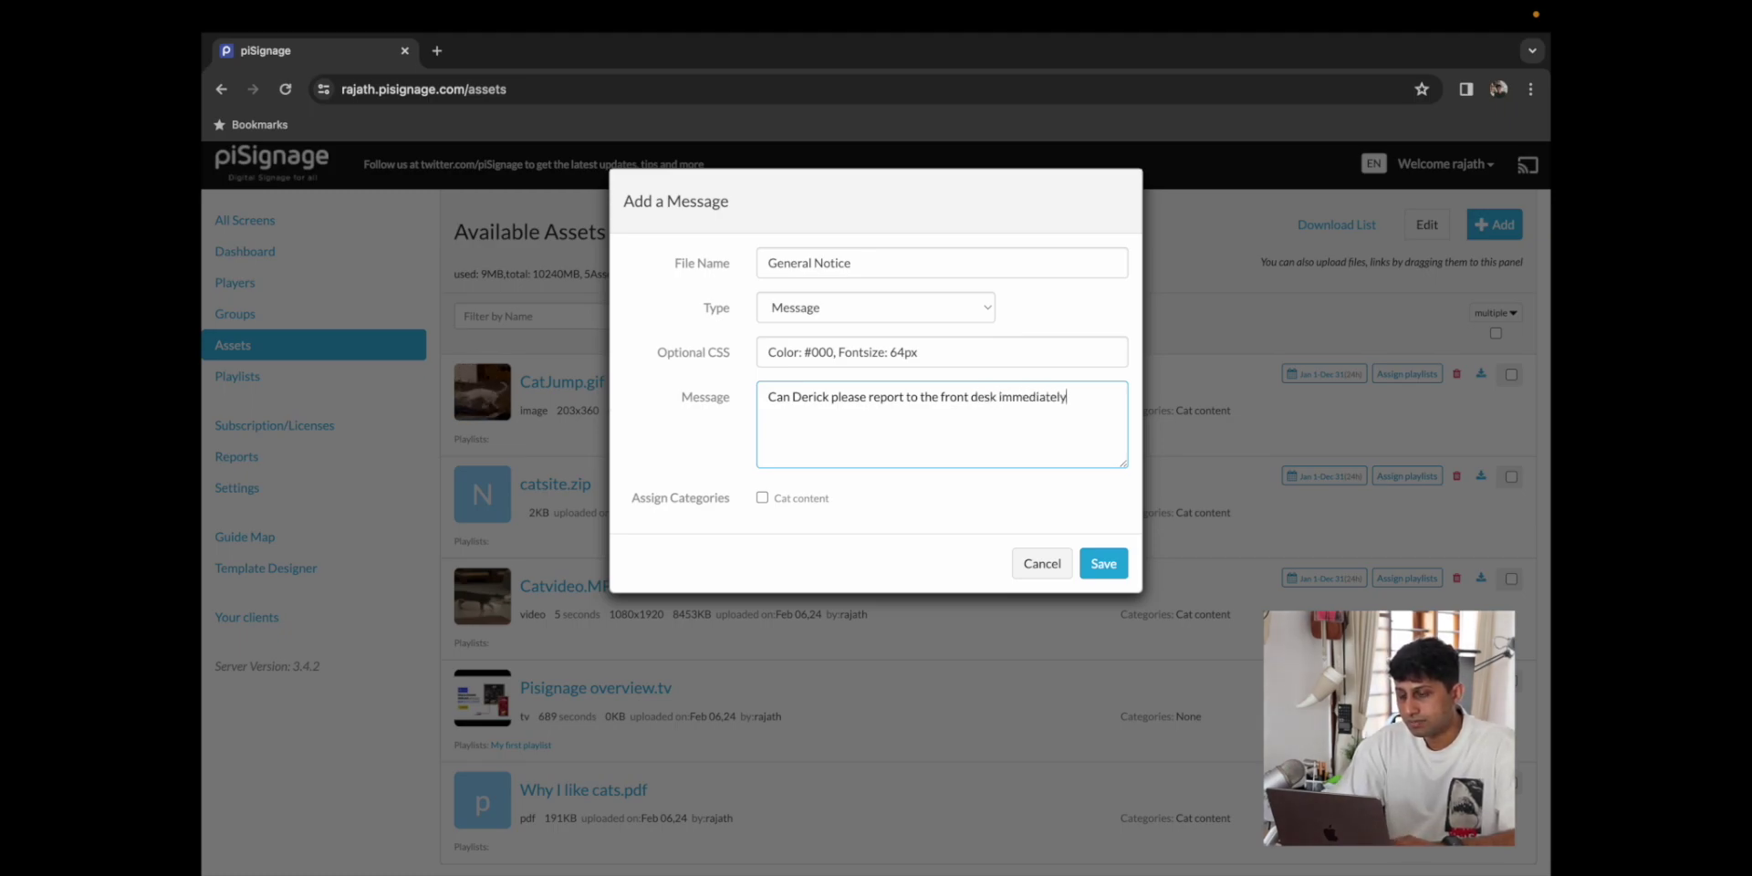
click(1103, 563)
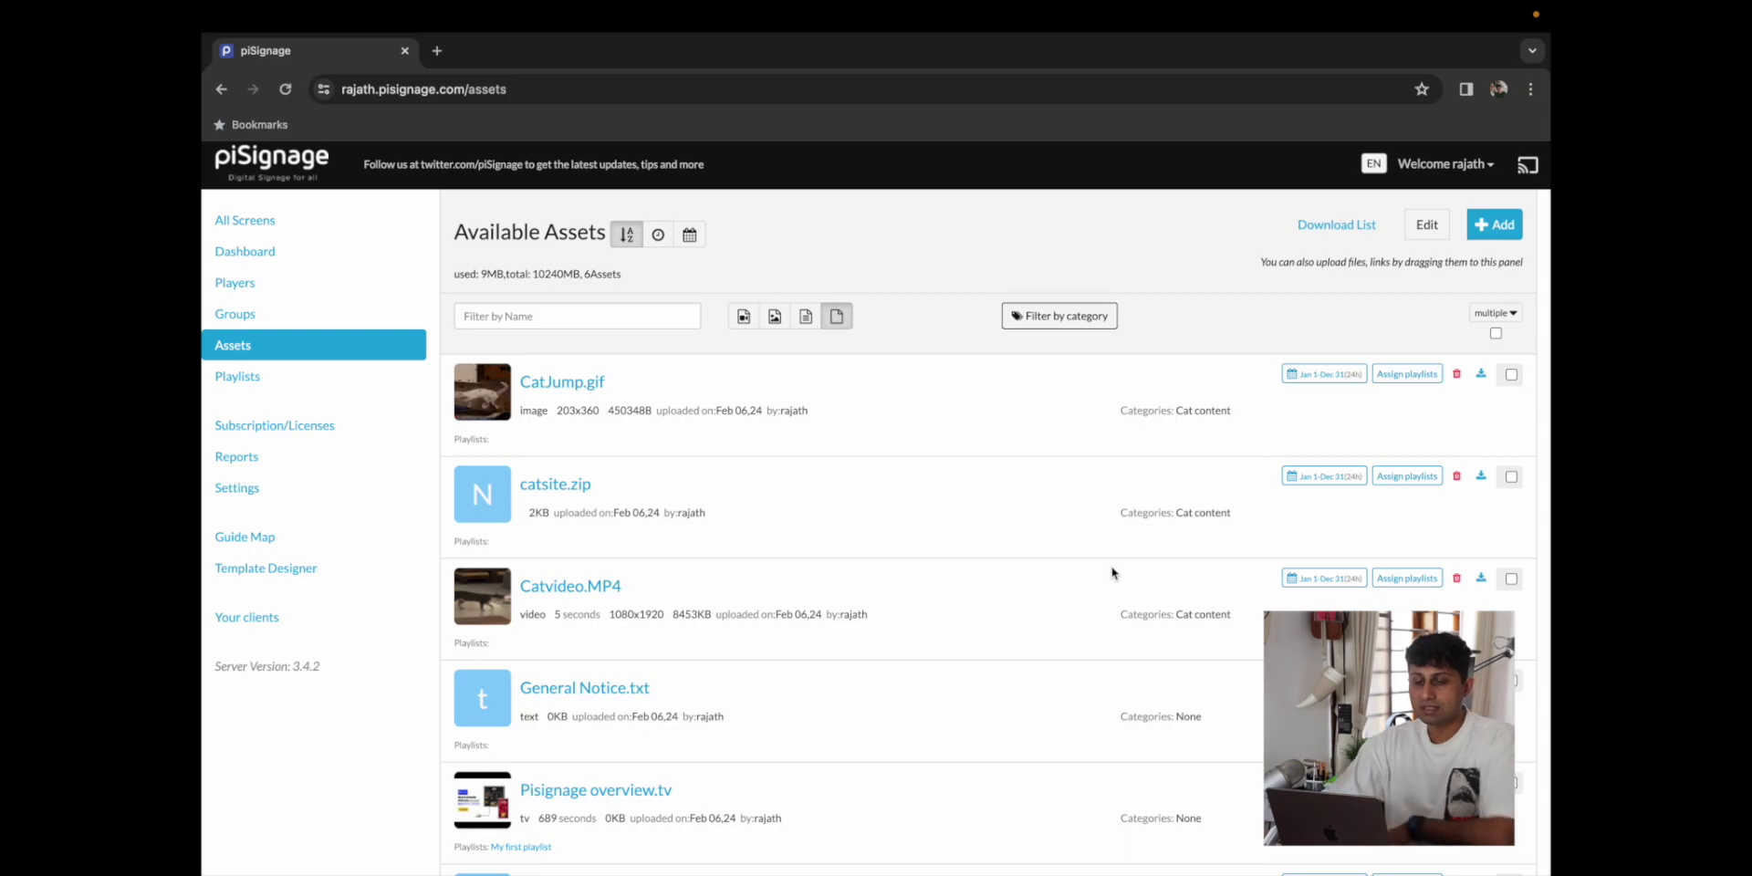
- Start a new notice with the heading 'Big Conference update'
scroll(939, 614, down, 2)
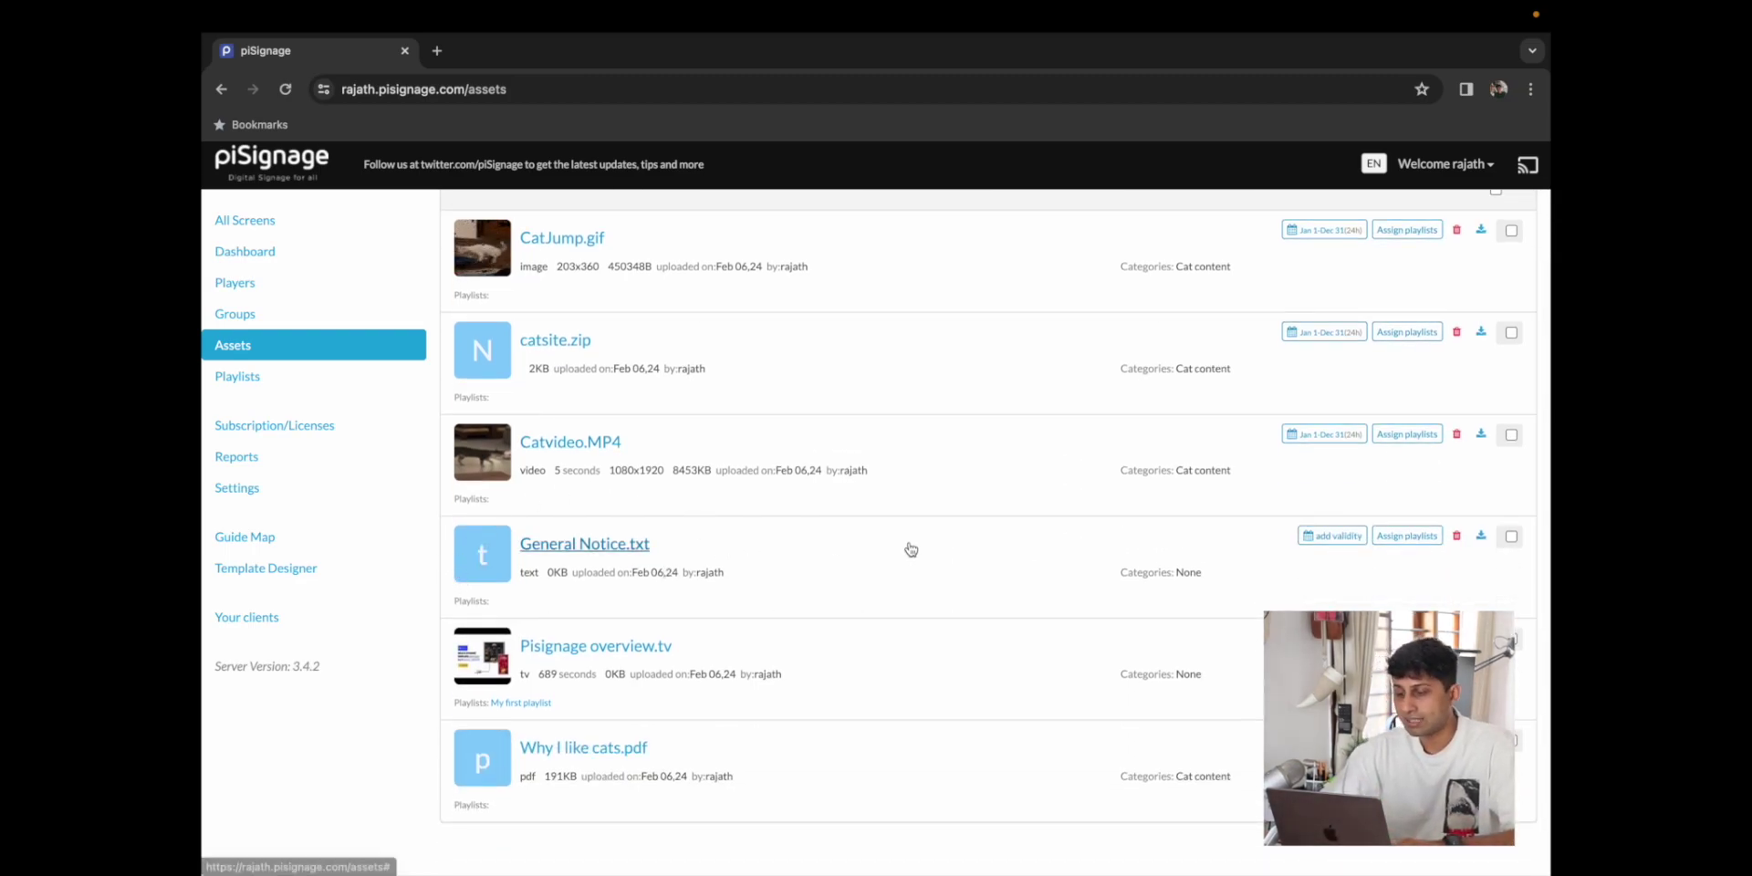
scroll(910, 548, up, 2)
click(1507, 227)
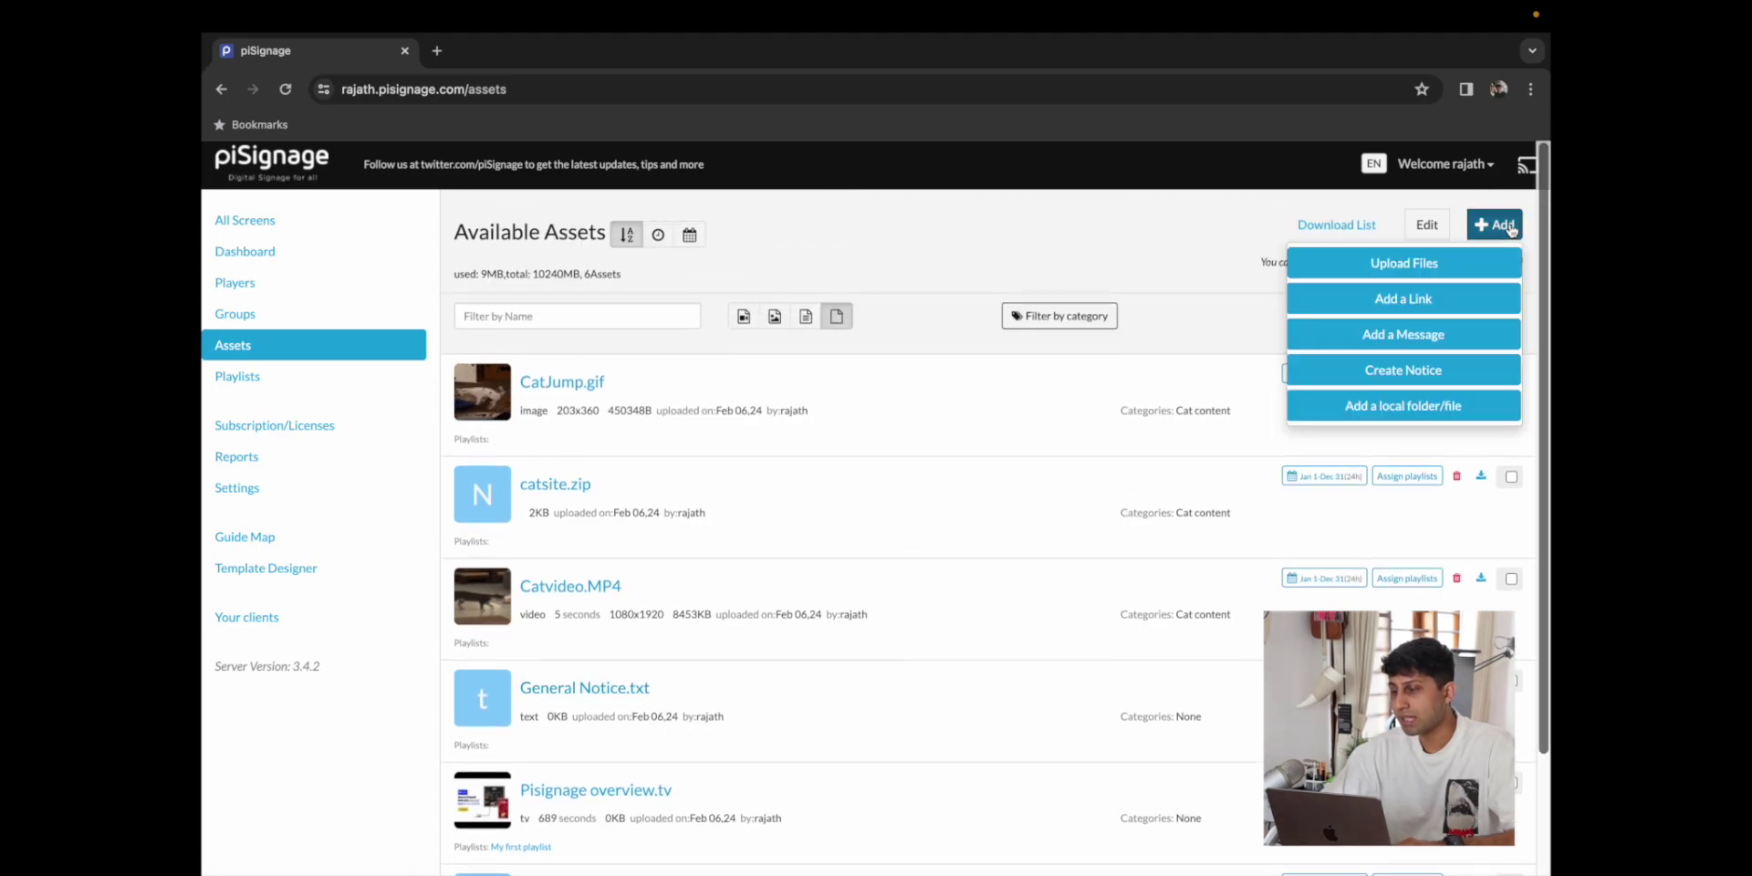
click(1459, 370)
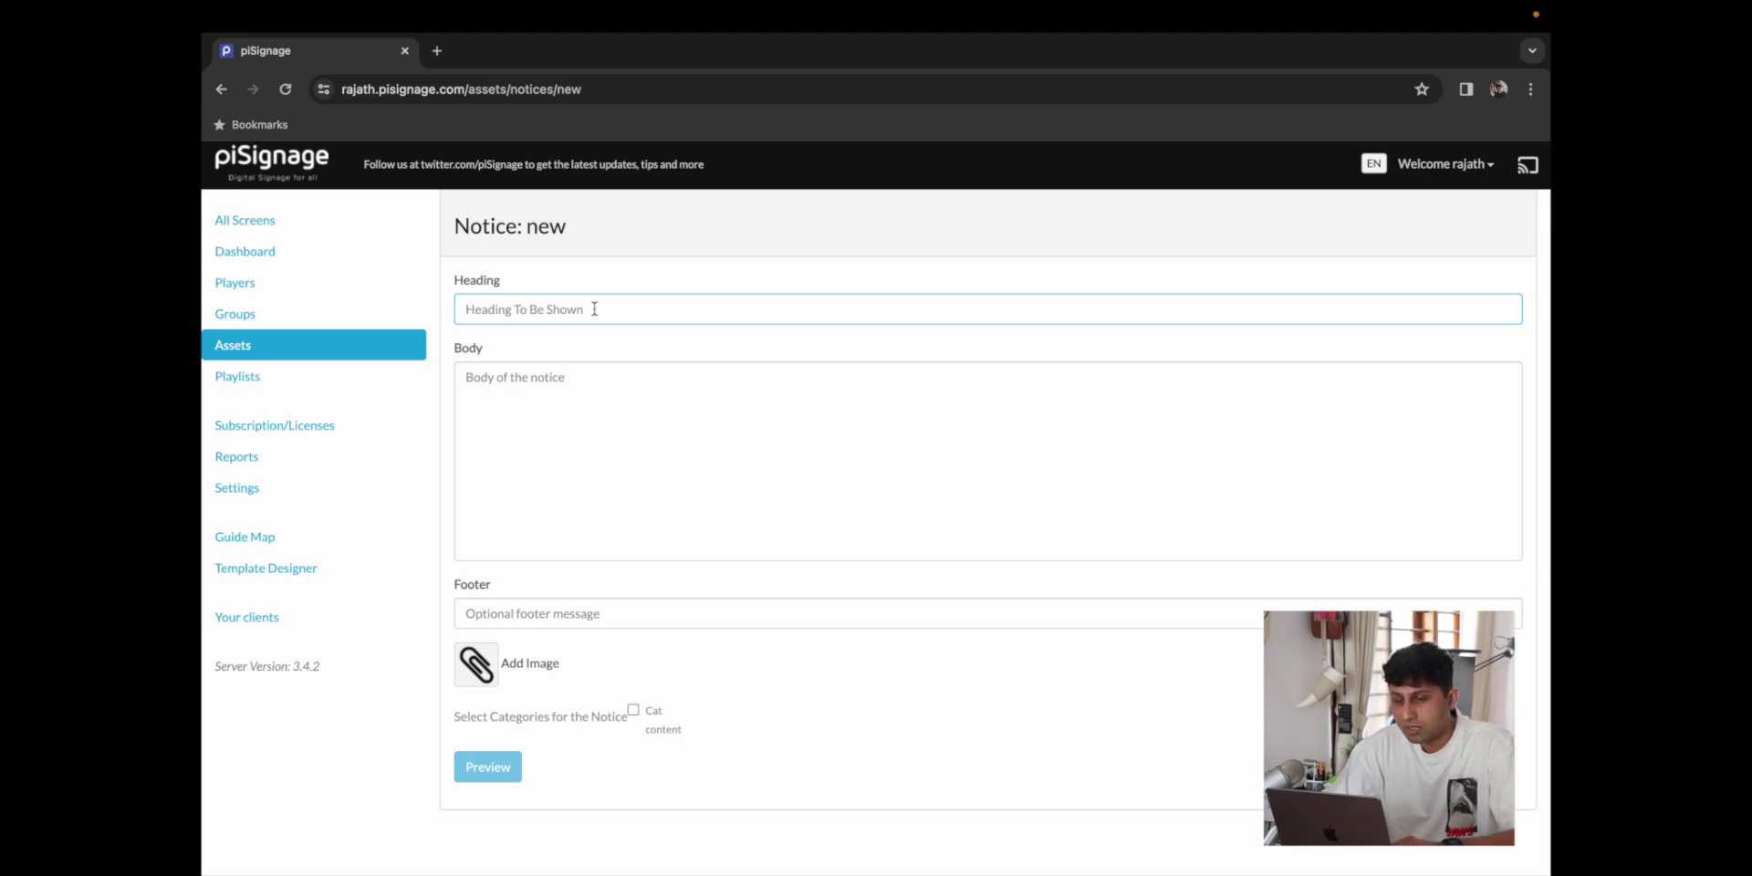
text(Big Conference update)
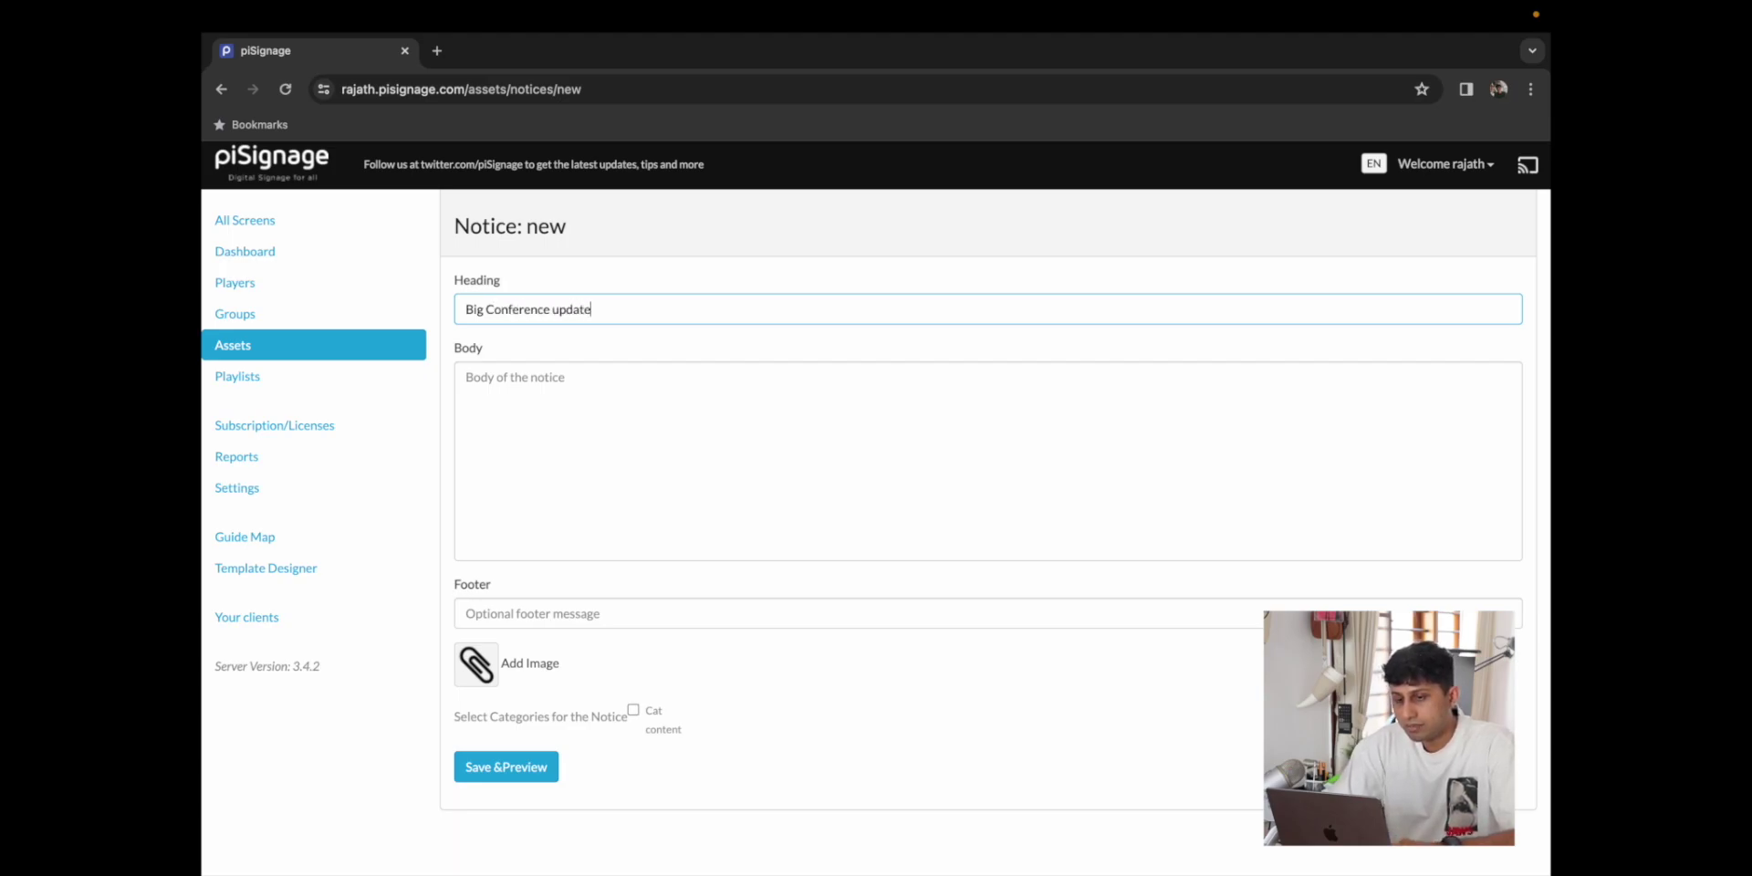
- Add the body 'Please proceed to the conference hall' and begin the front-desk question footer
click(550, 420)
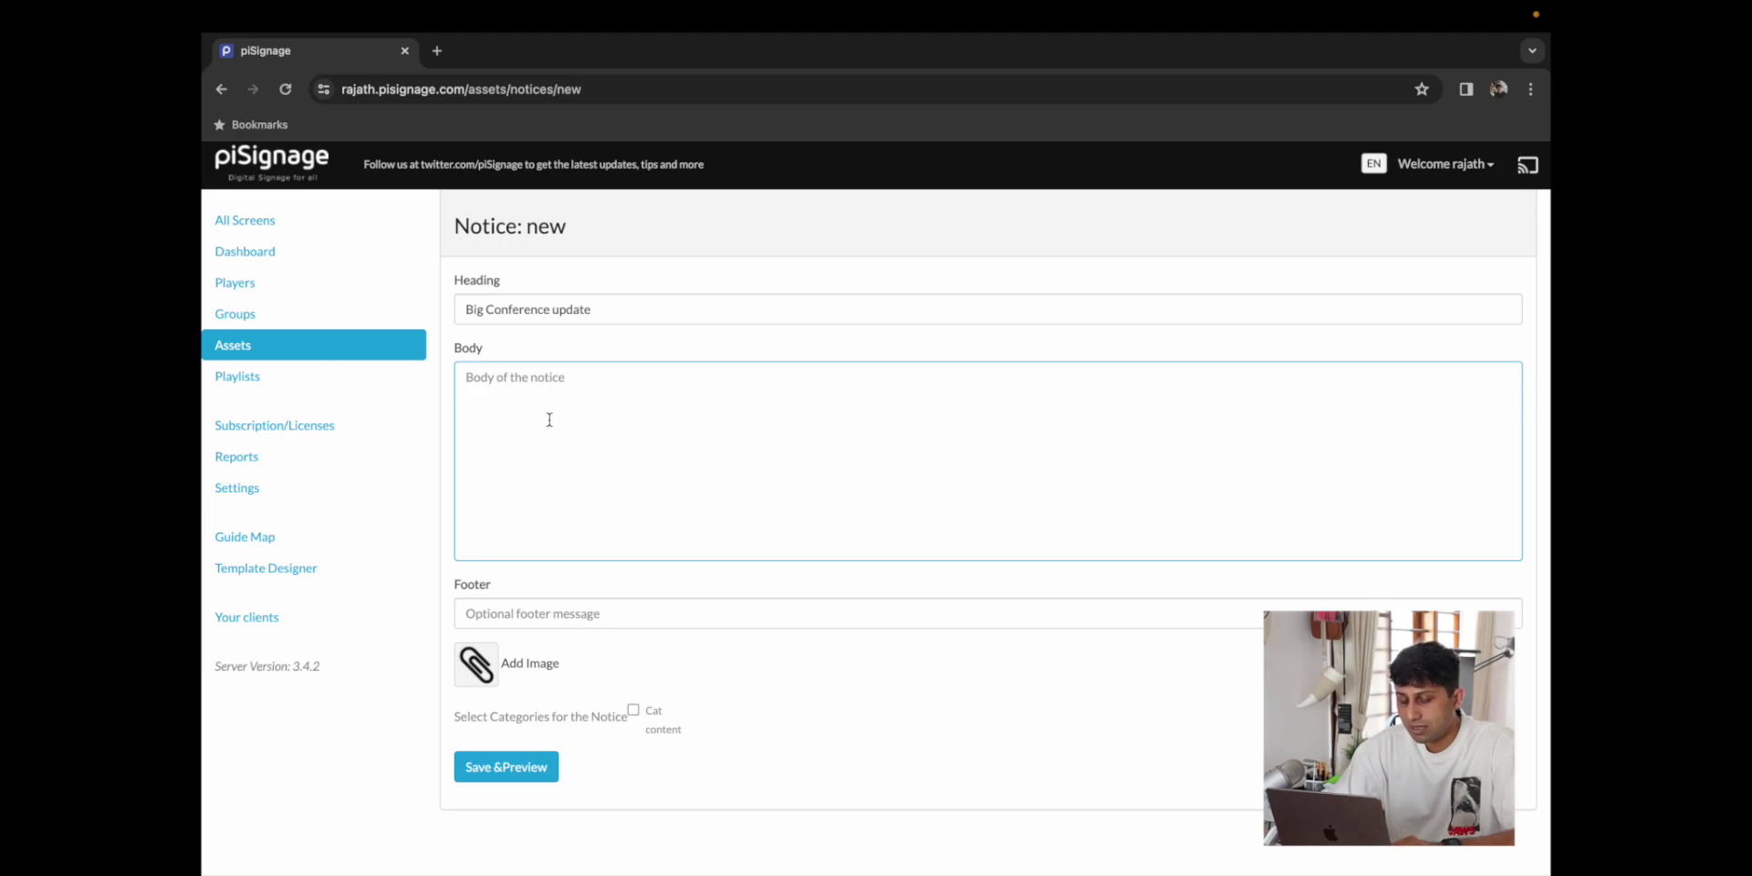
text(Please proceed to the conference hall)
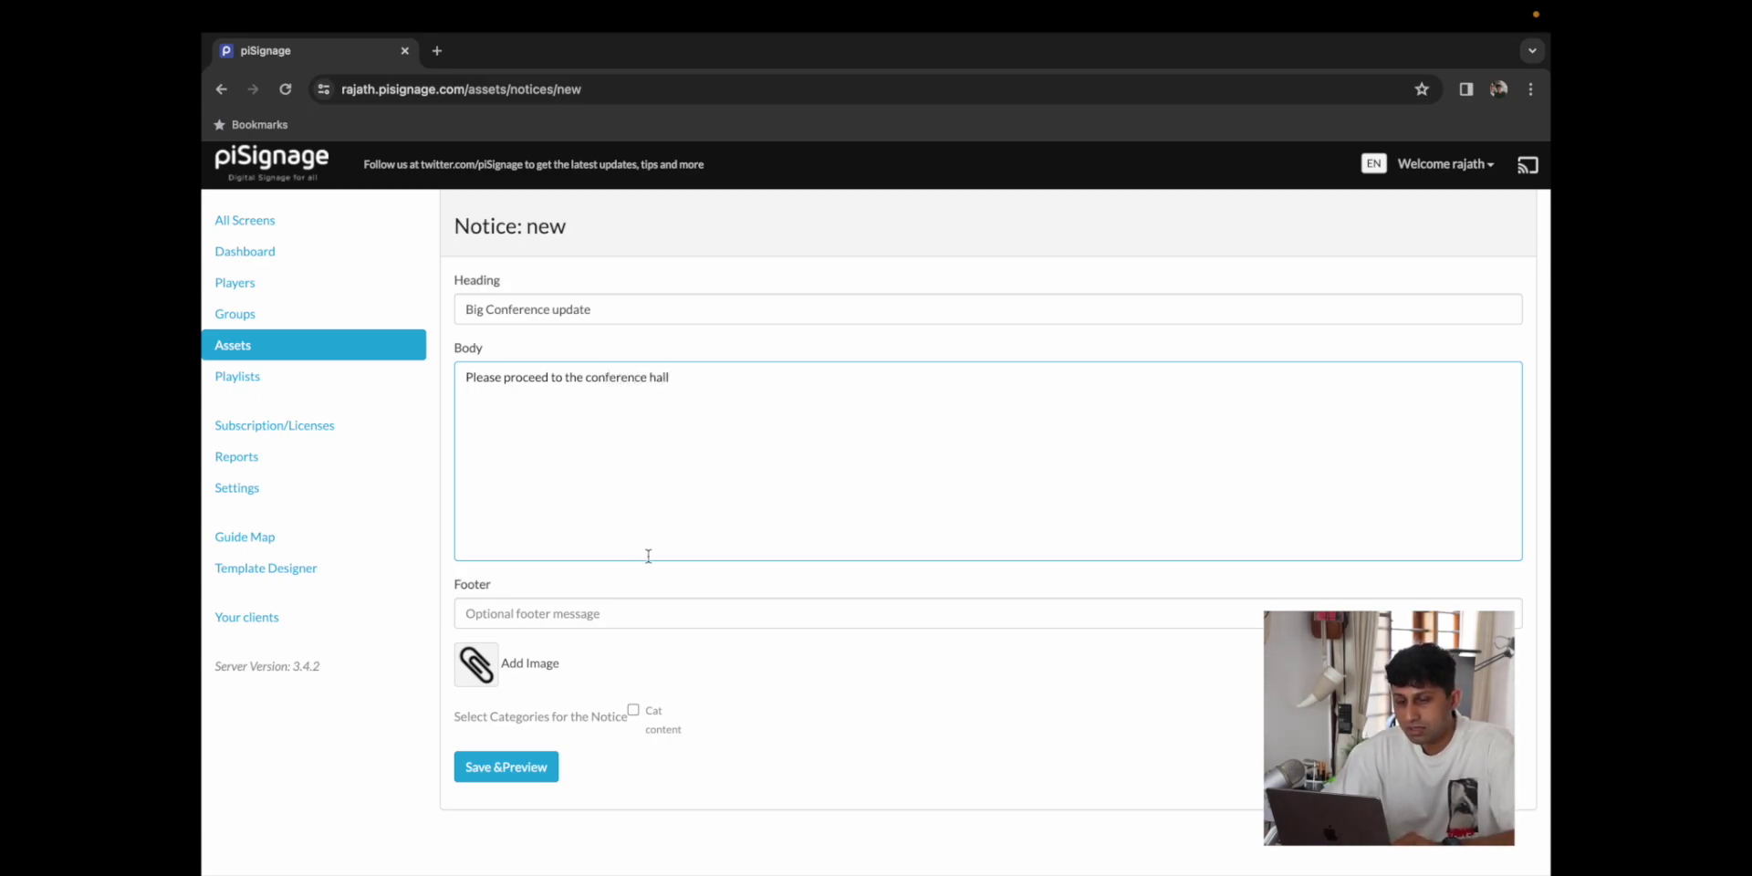
click(571, 614)
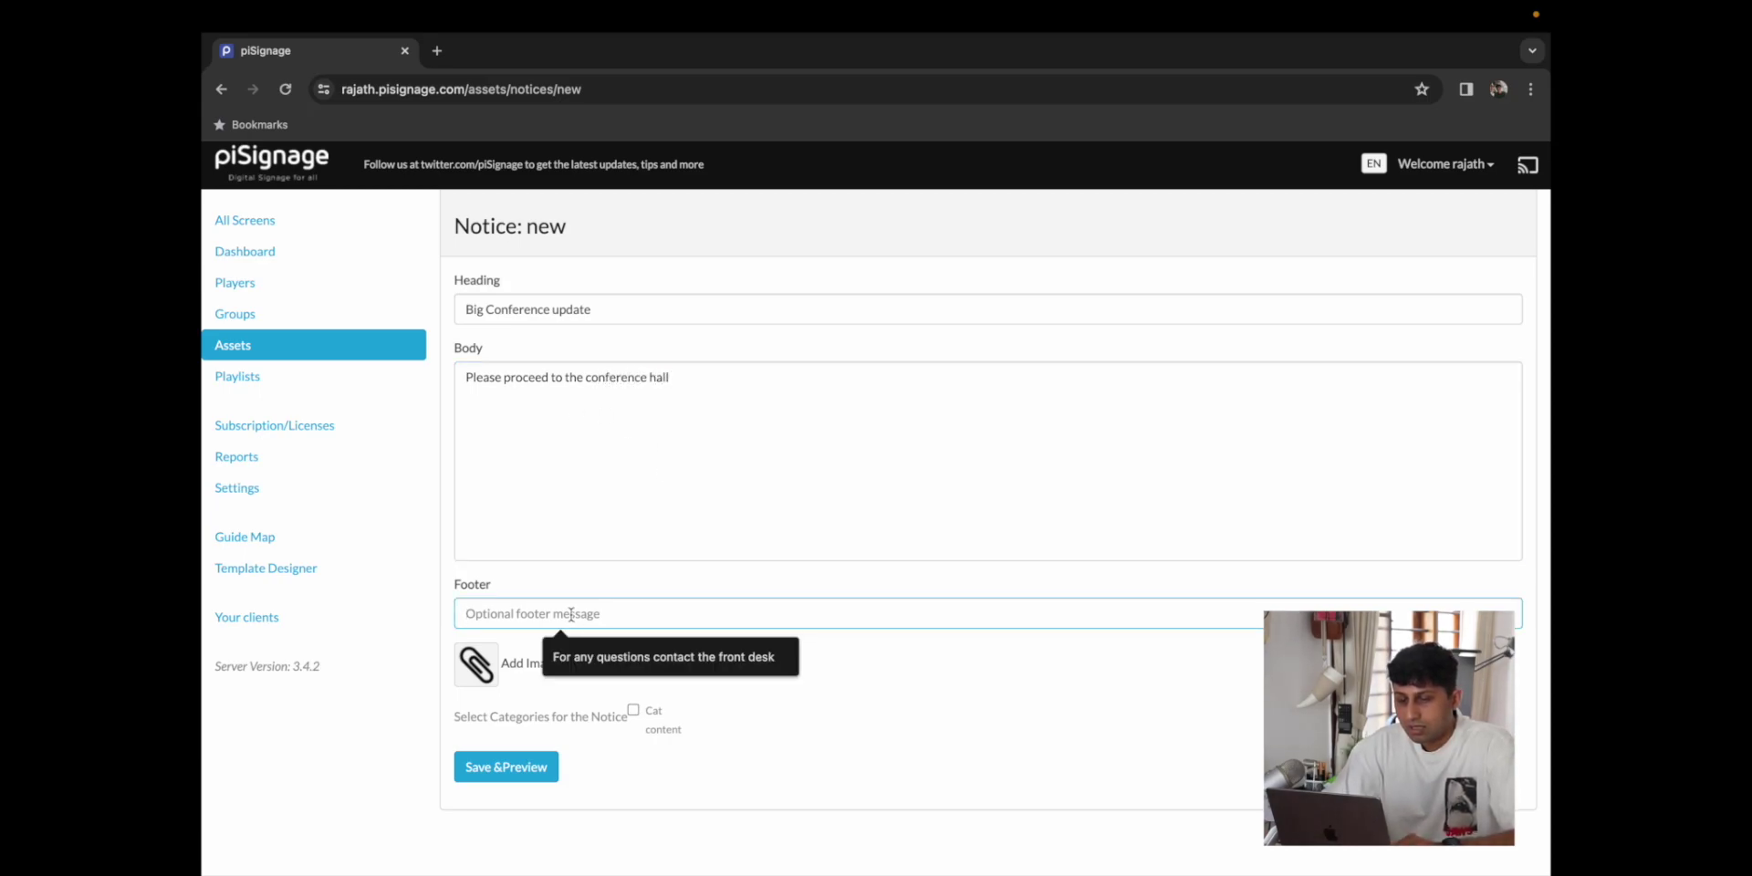
text(For a)
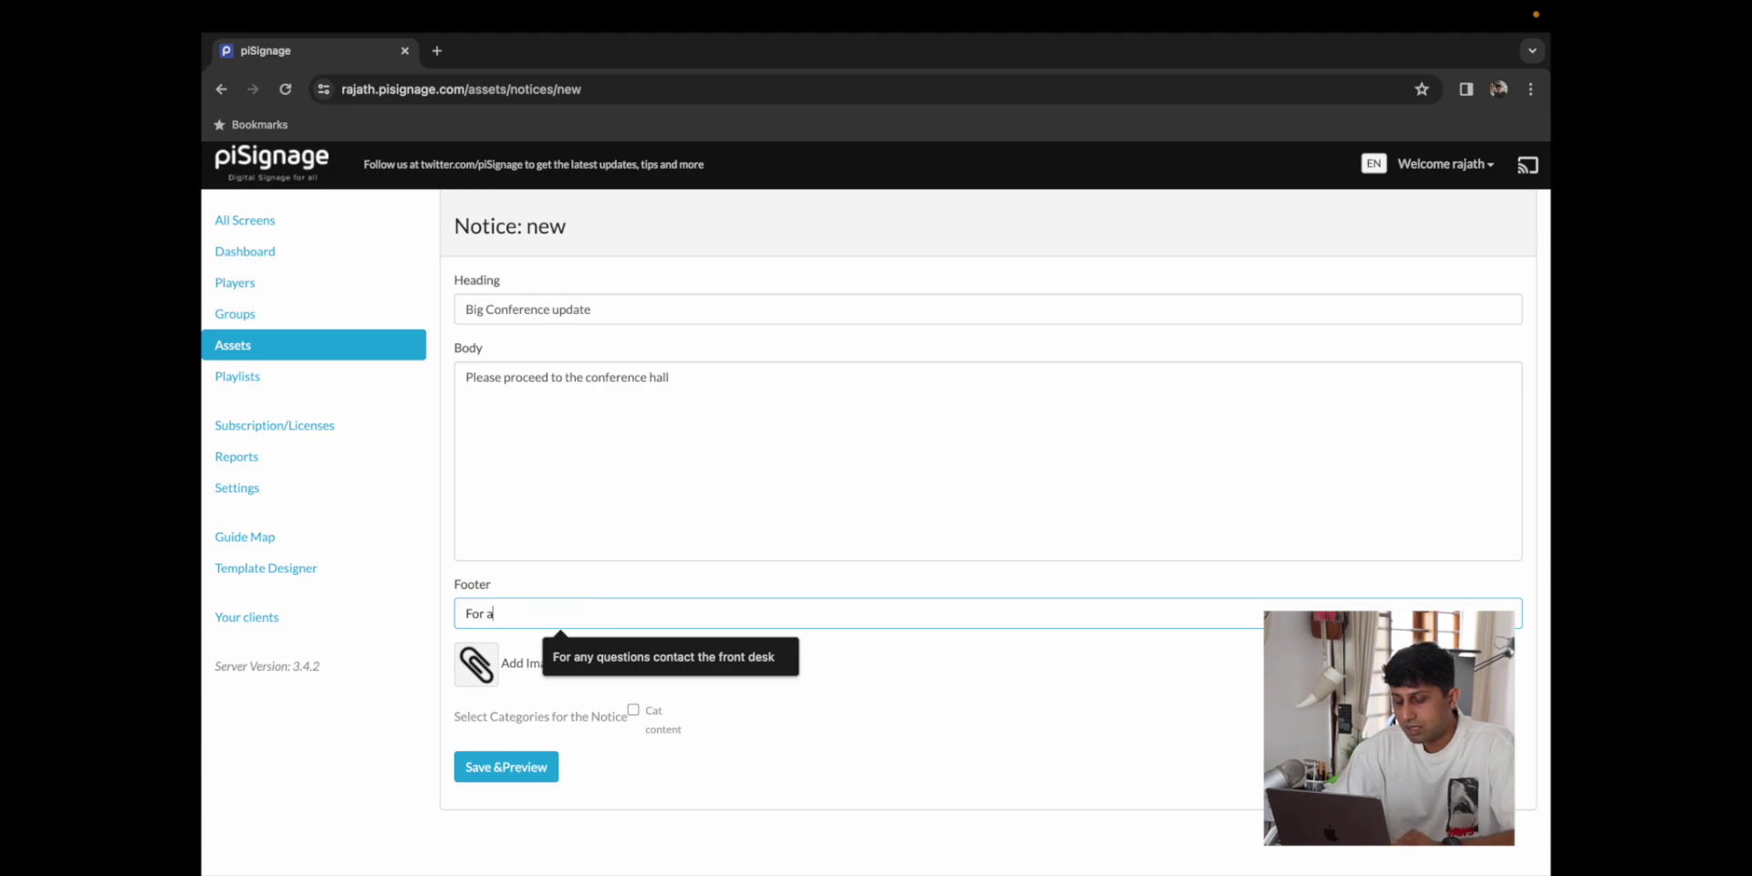
text(ny question reach out to the front desk)
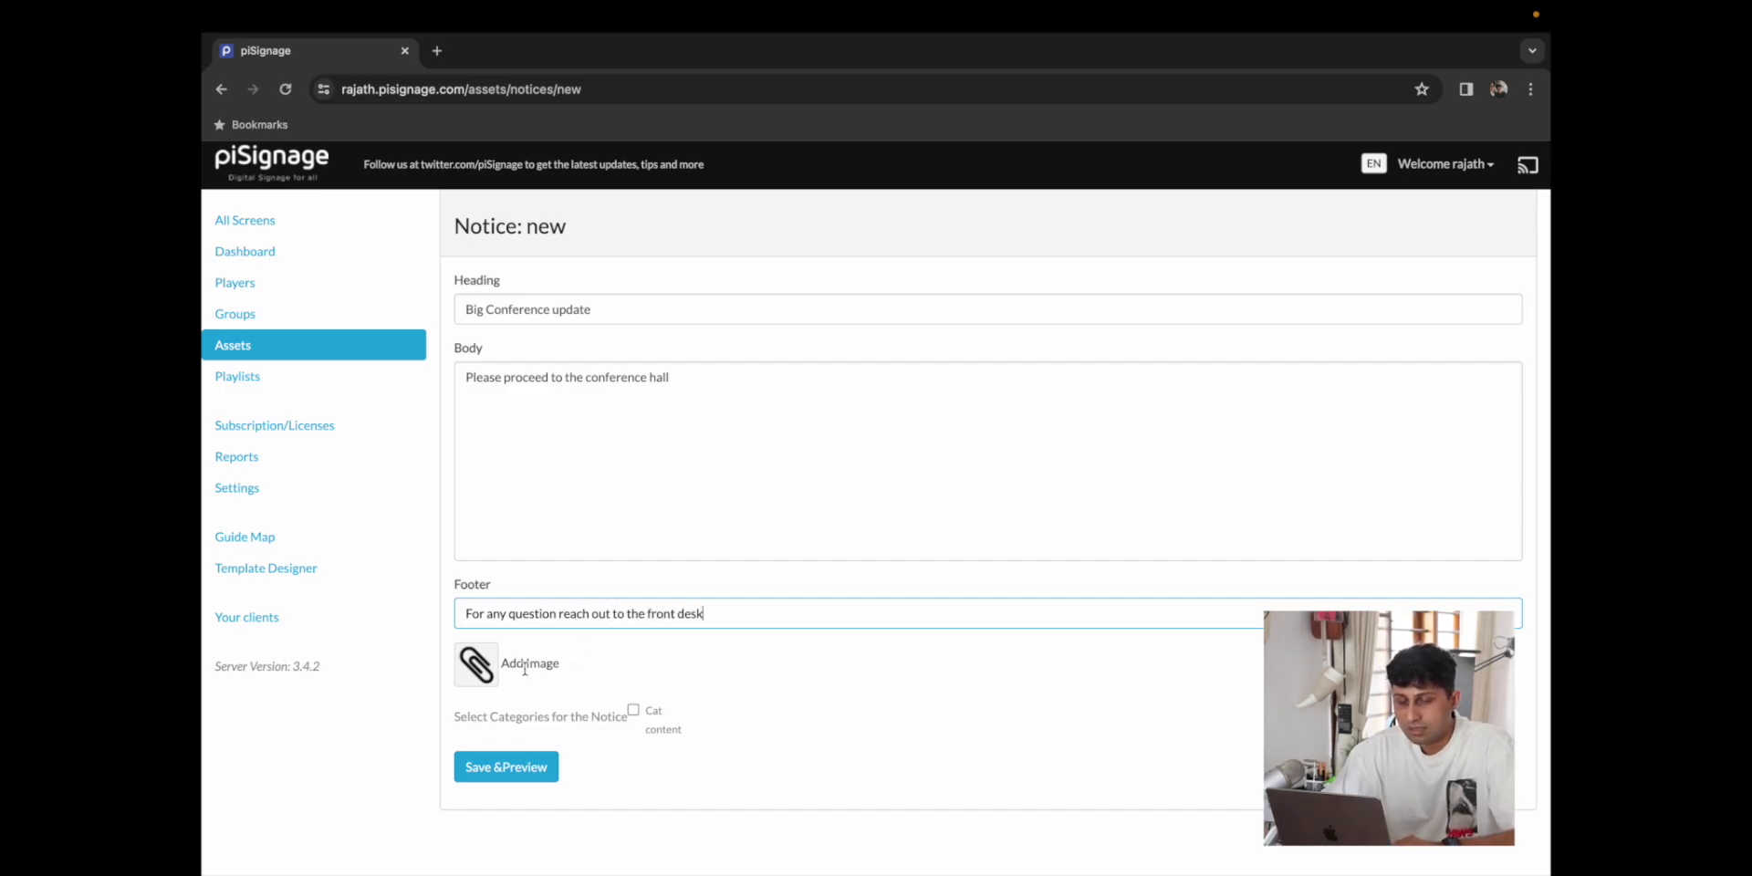
- Attach Picture for Notice.webp from the Notice folder and save the notice as BigConferenceupdat_5498.html
click(476, 663)
click(909, 357)
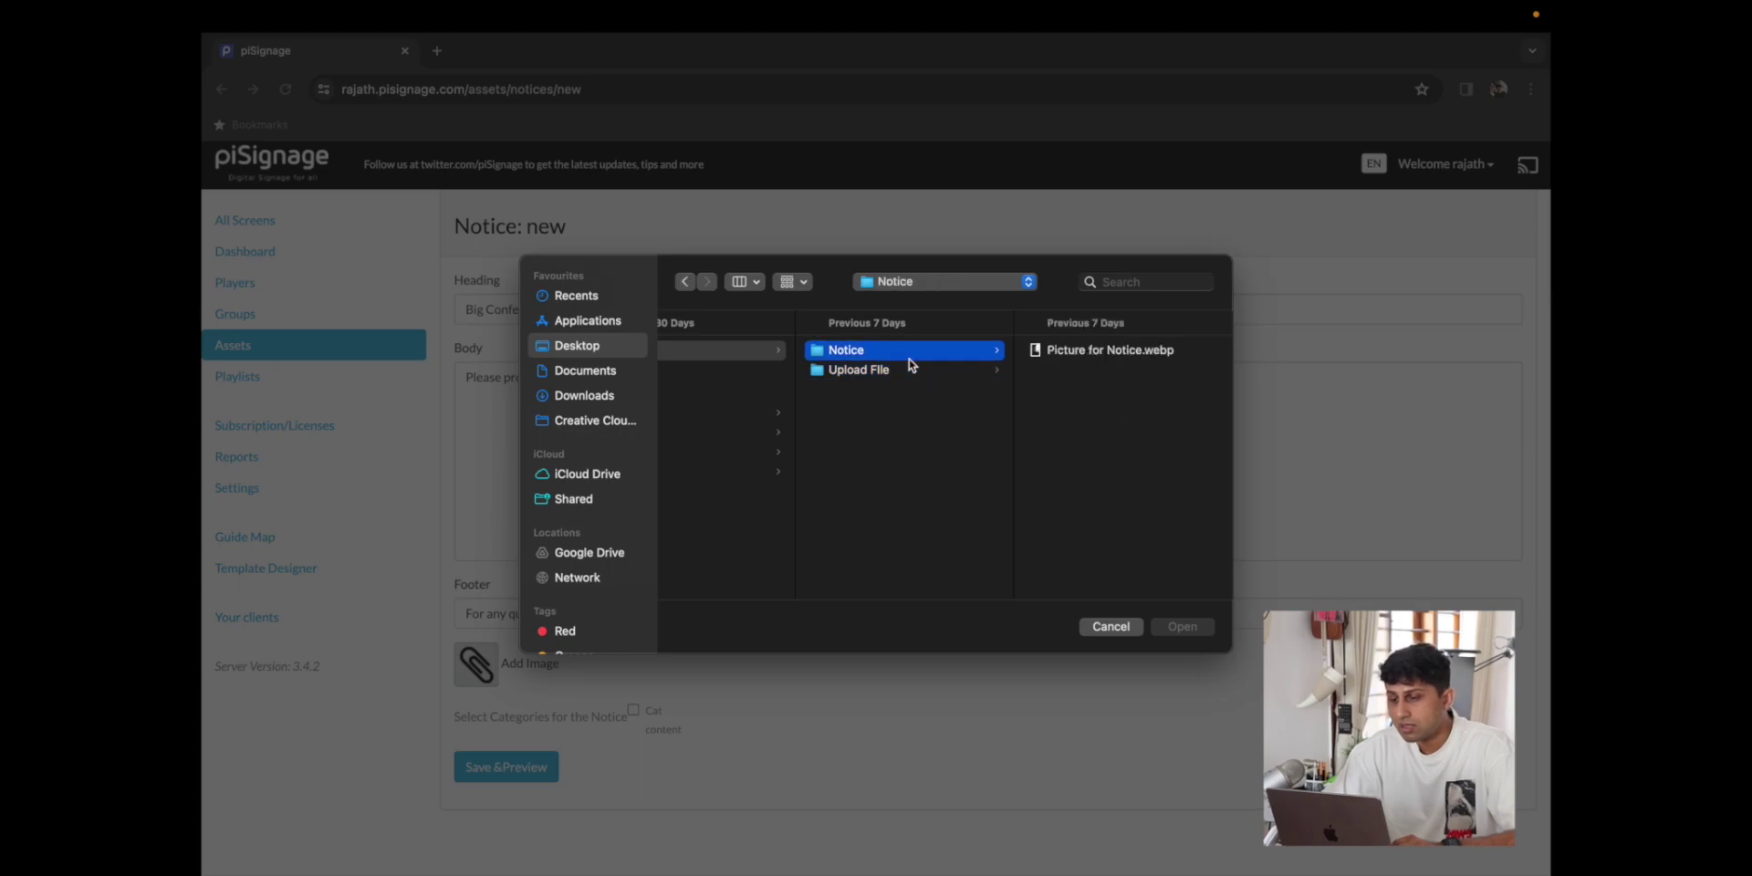
double_click(1051, 355)
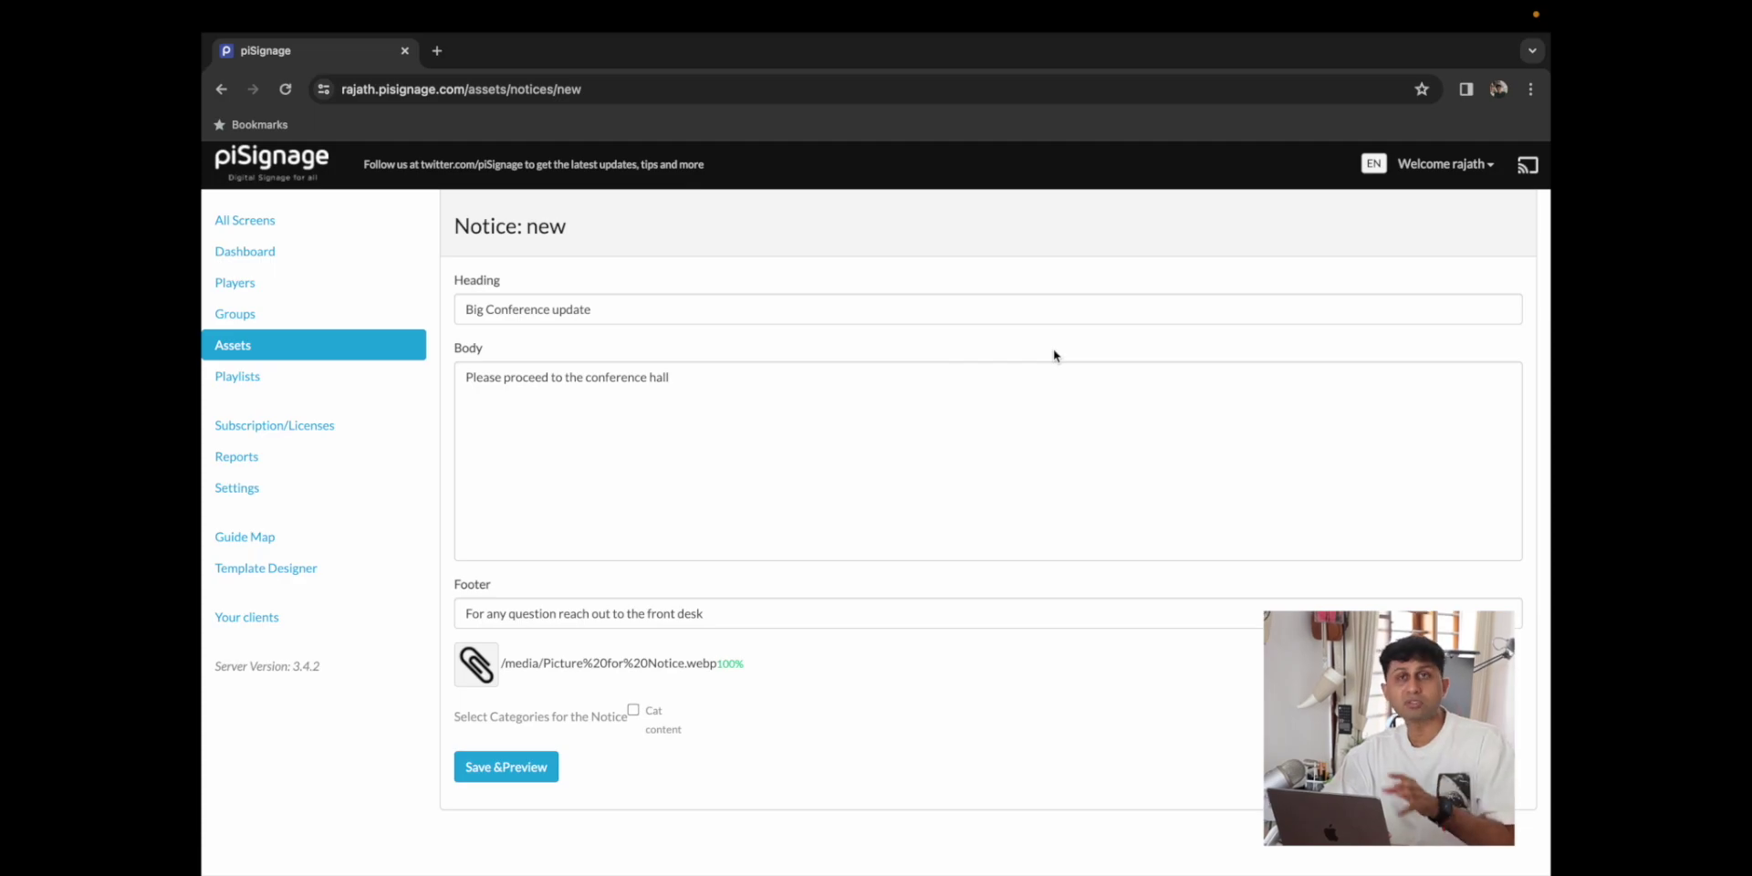
click(535, 772)
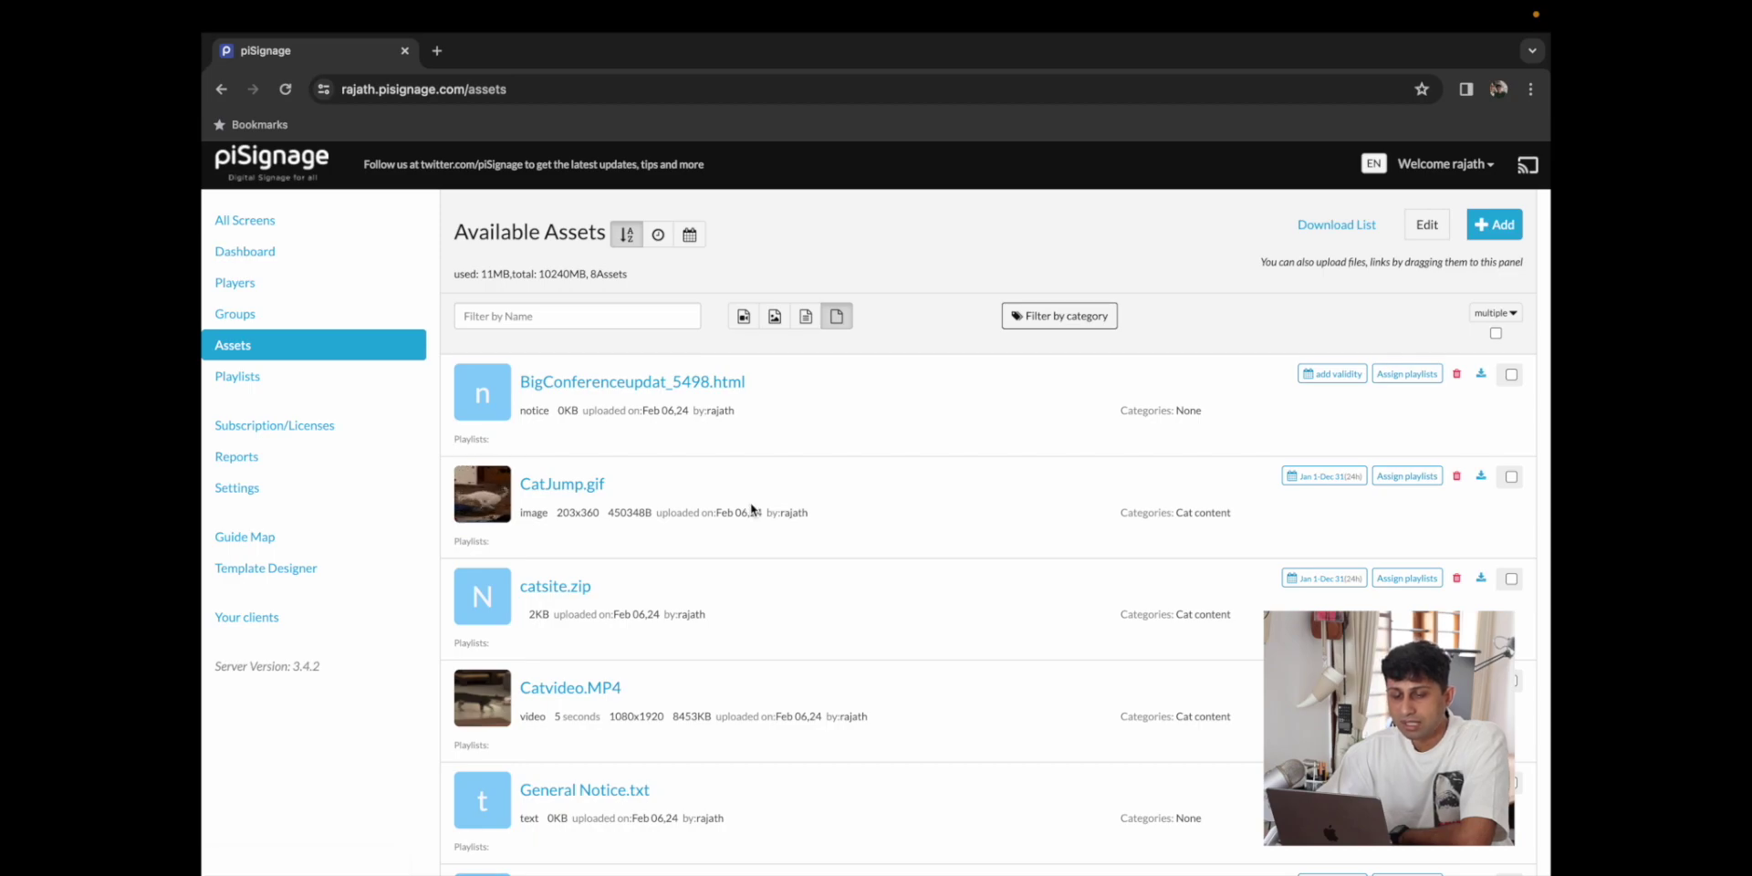
scroll(755, 506, down, 3)
scroll(751, 508, down, 1)
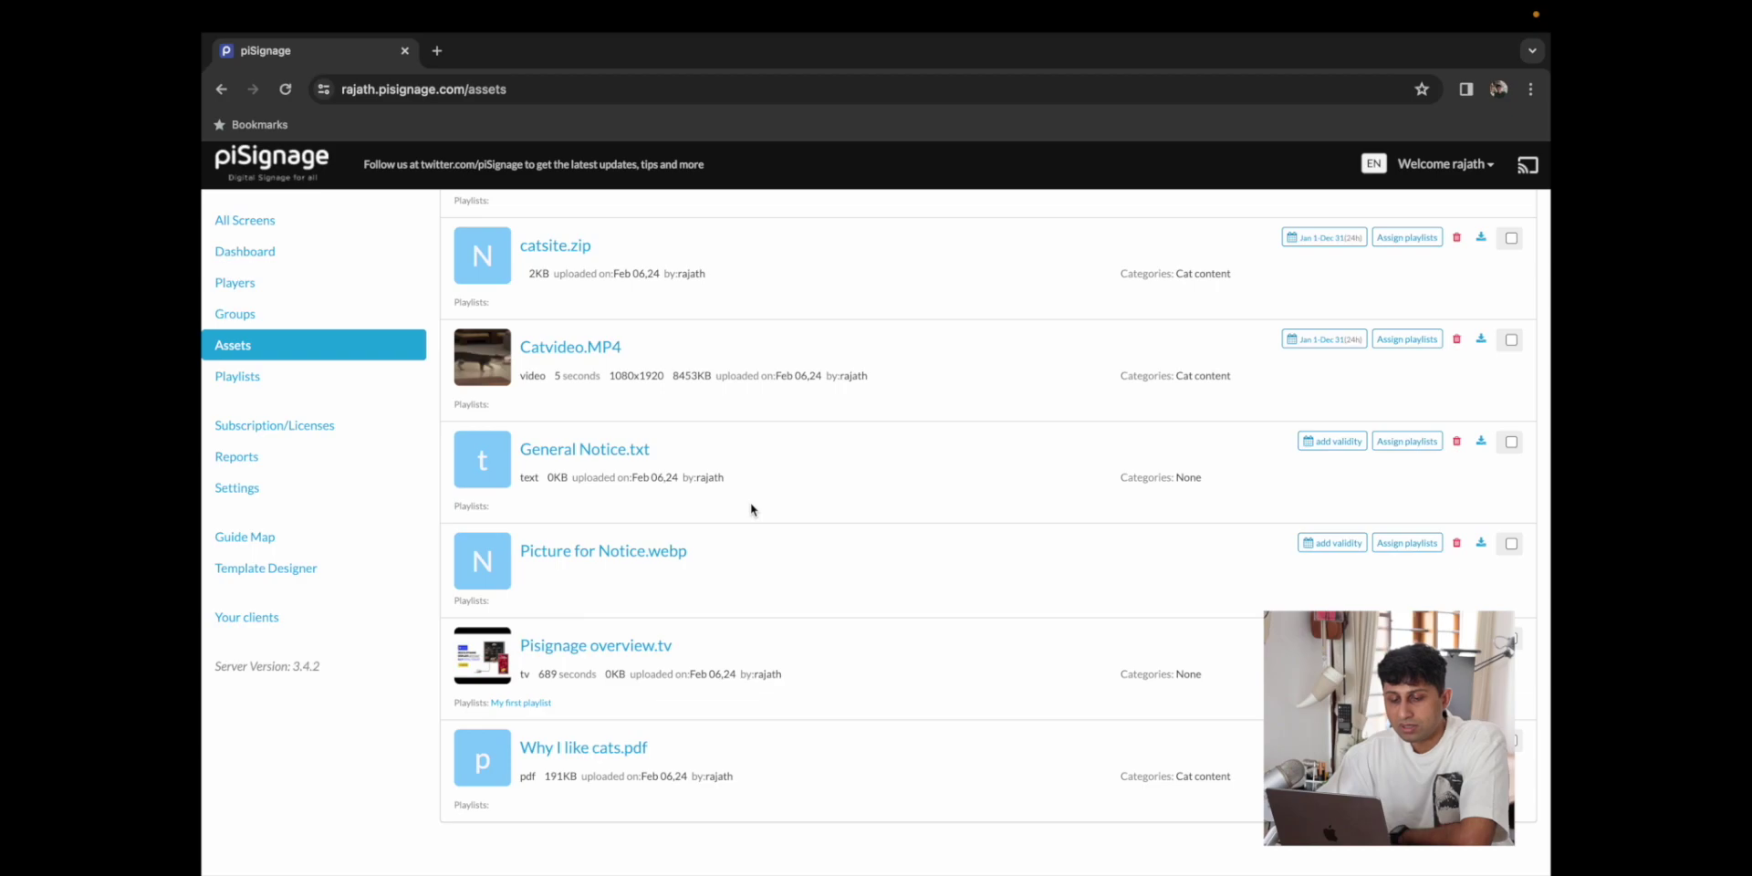
scroll(751, 509, up, 1)
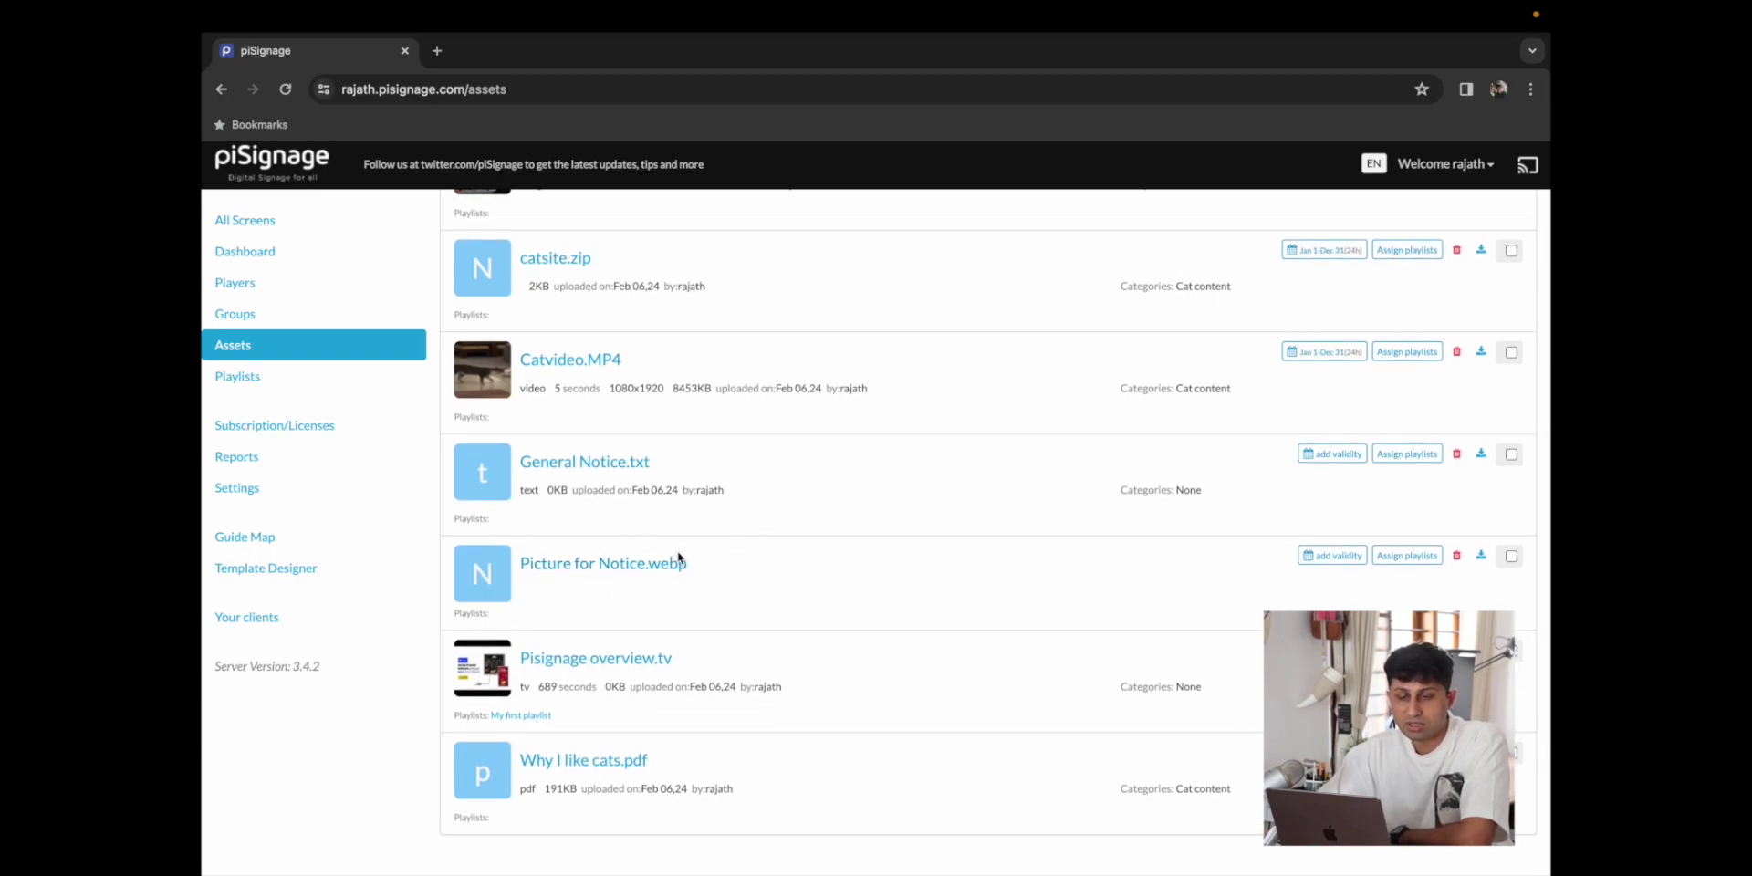
scroll(679, 558, up, 5)
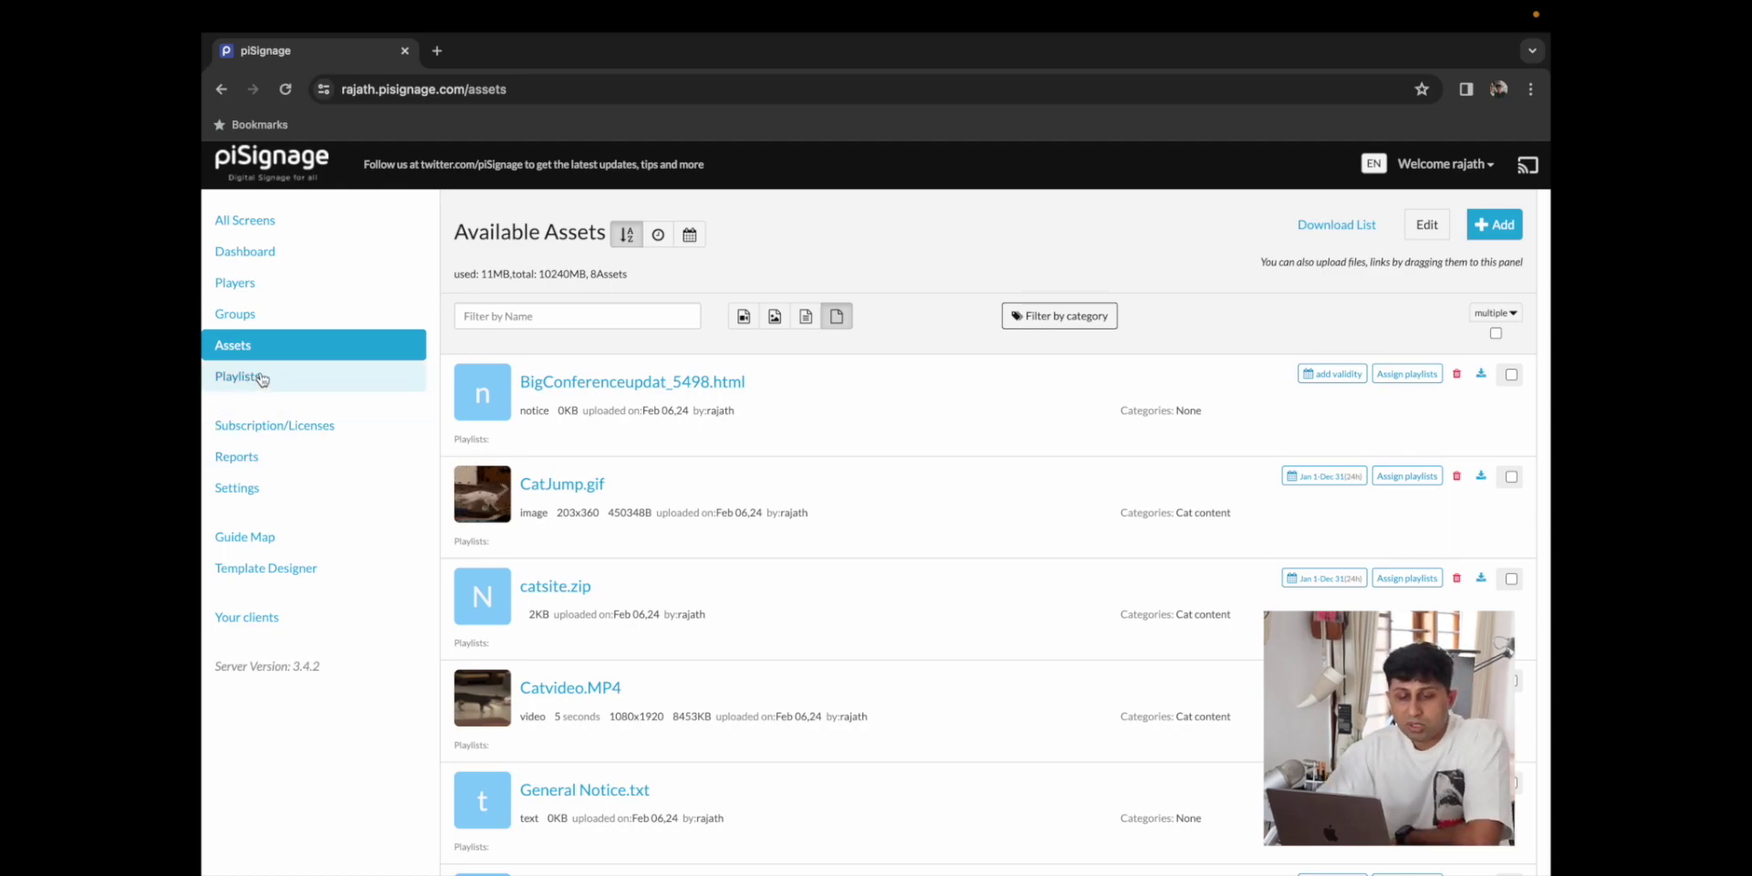
- Replace Pisignage overview.tv in My first playlist with the BigConferenceupdat_5498.html notice and General Notice.txt, then open the default group
click(370, 378)
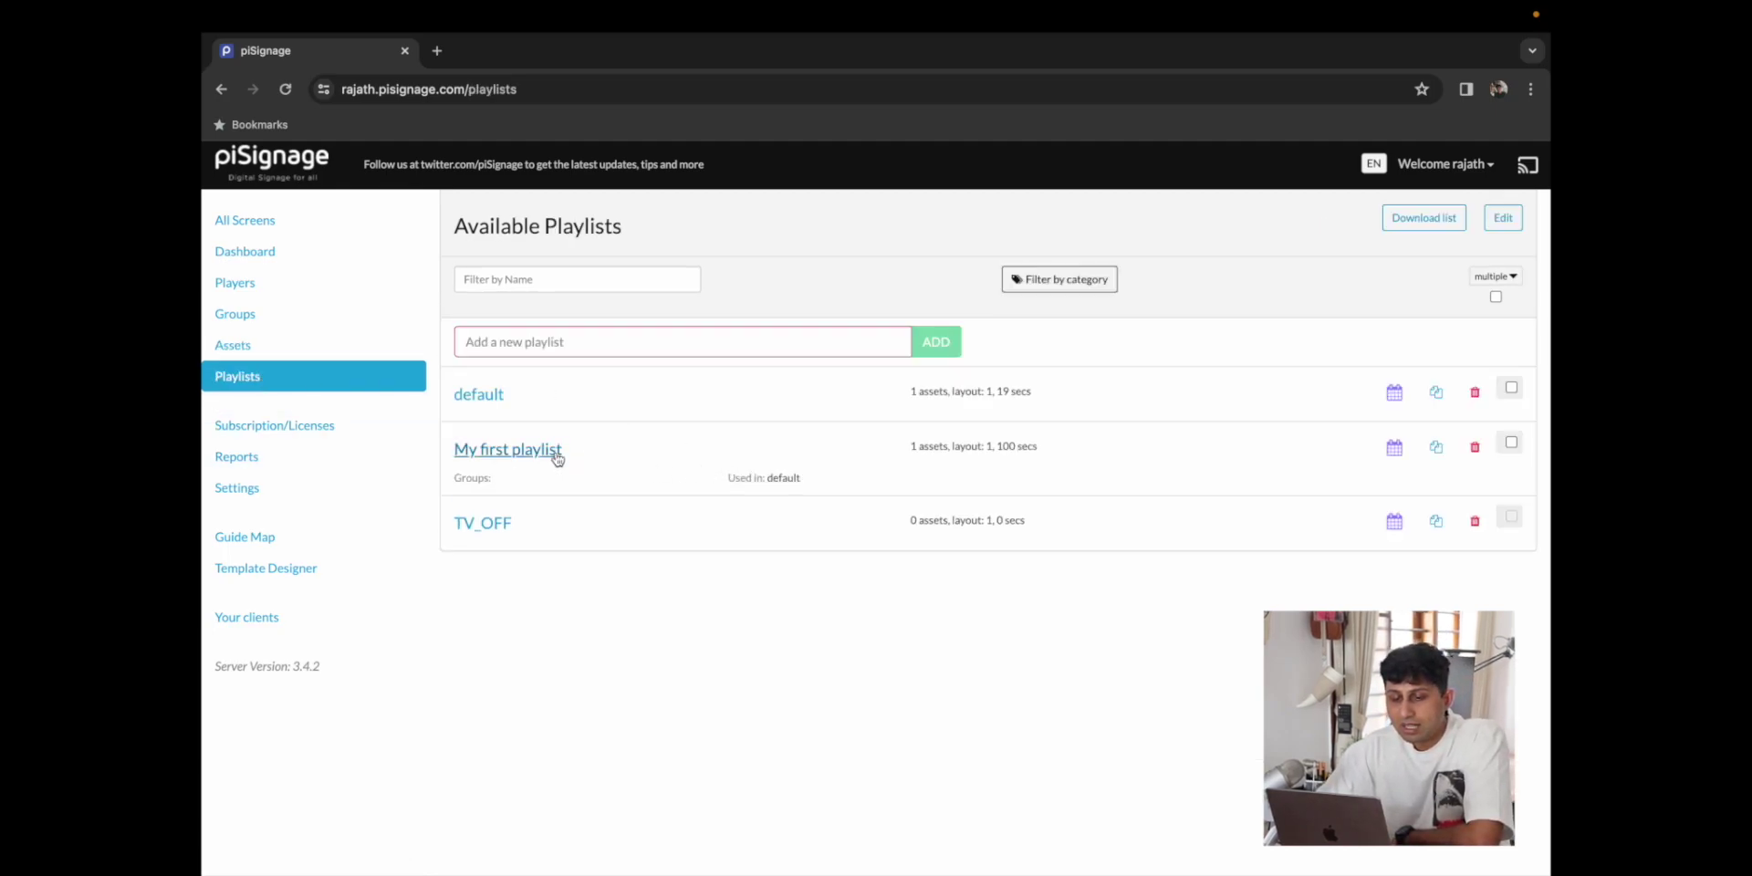
click(558, 459)
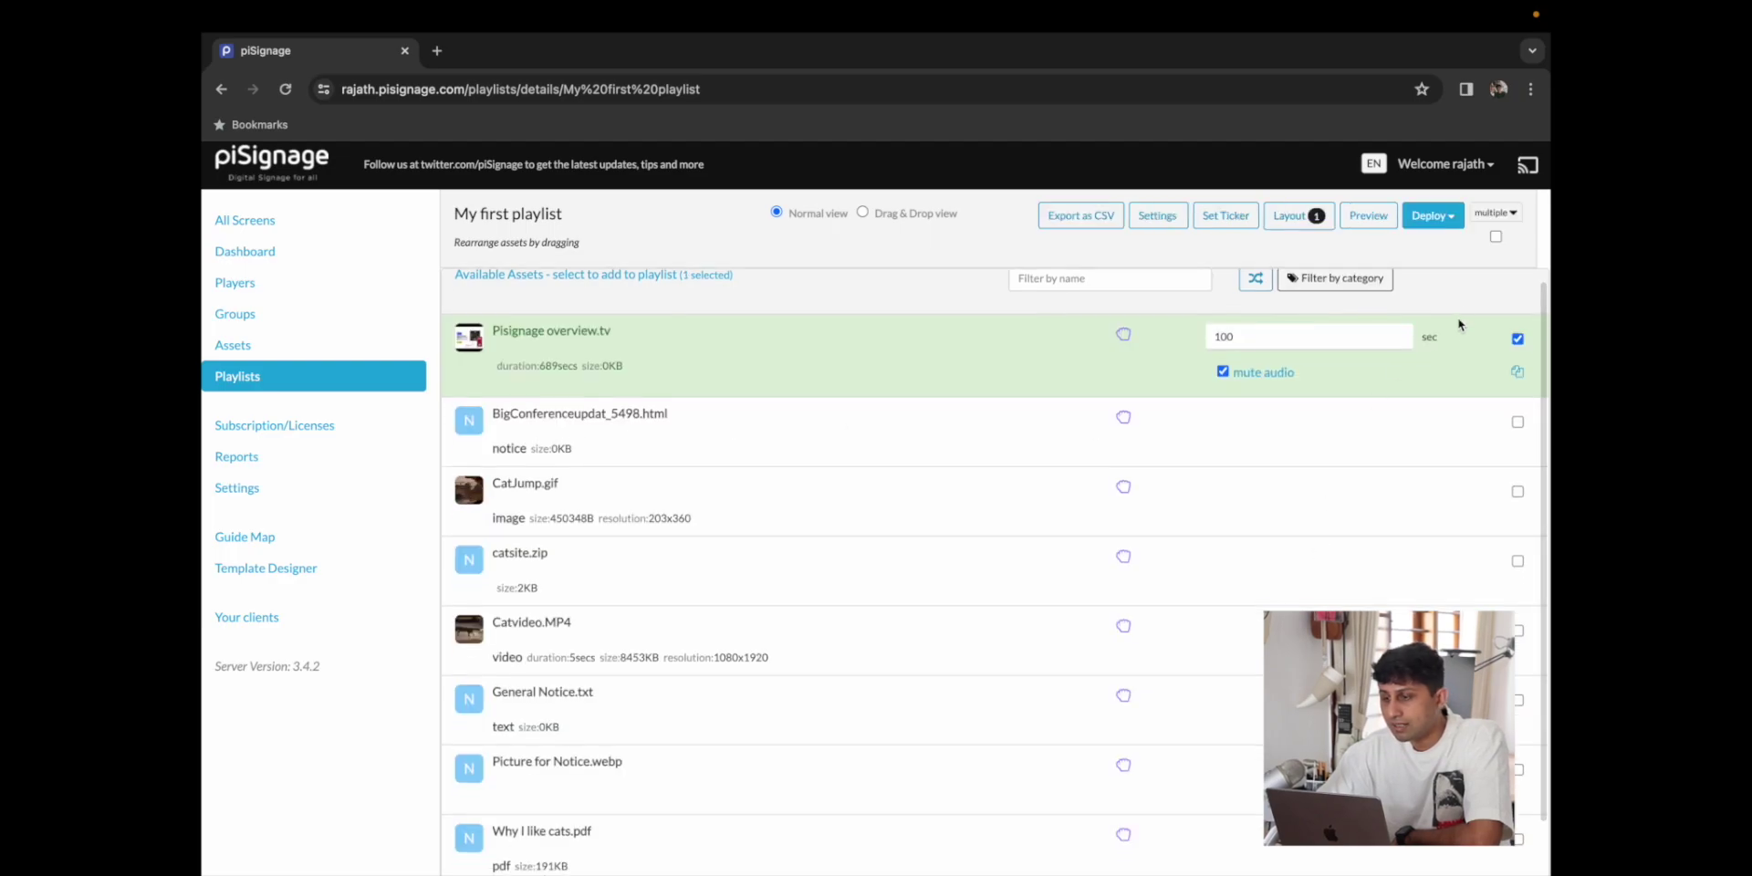
click(1517, 340)
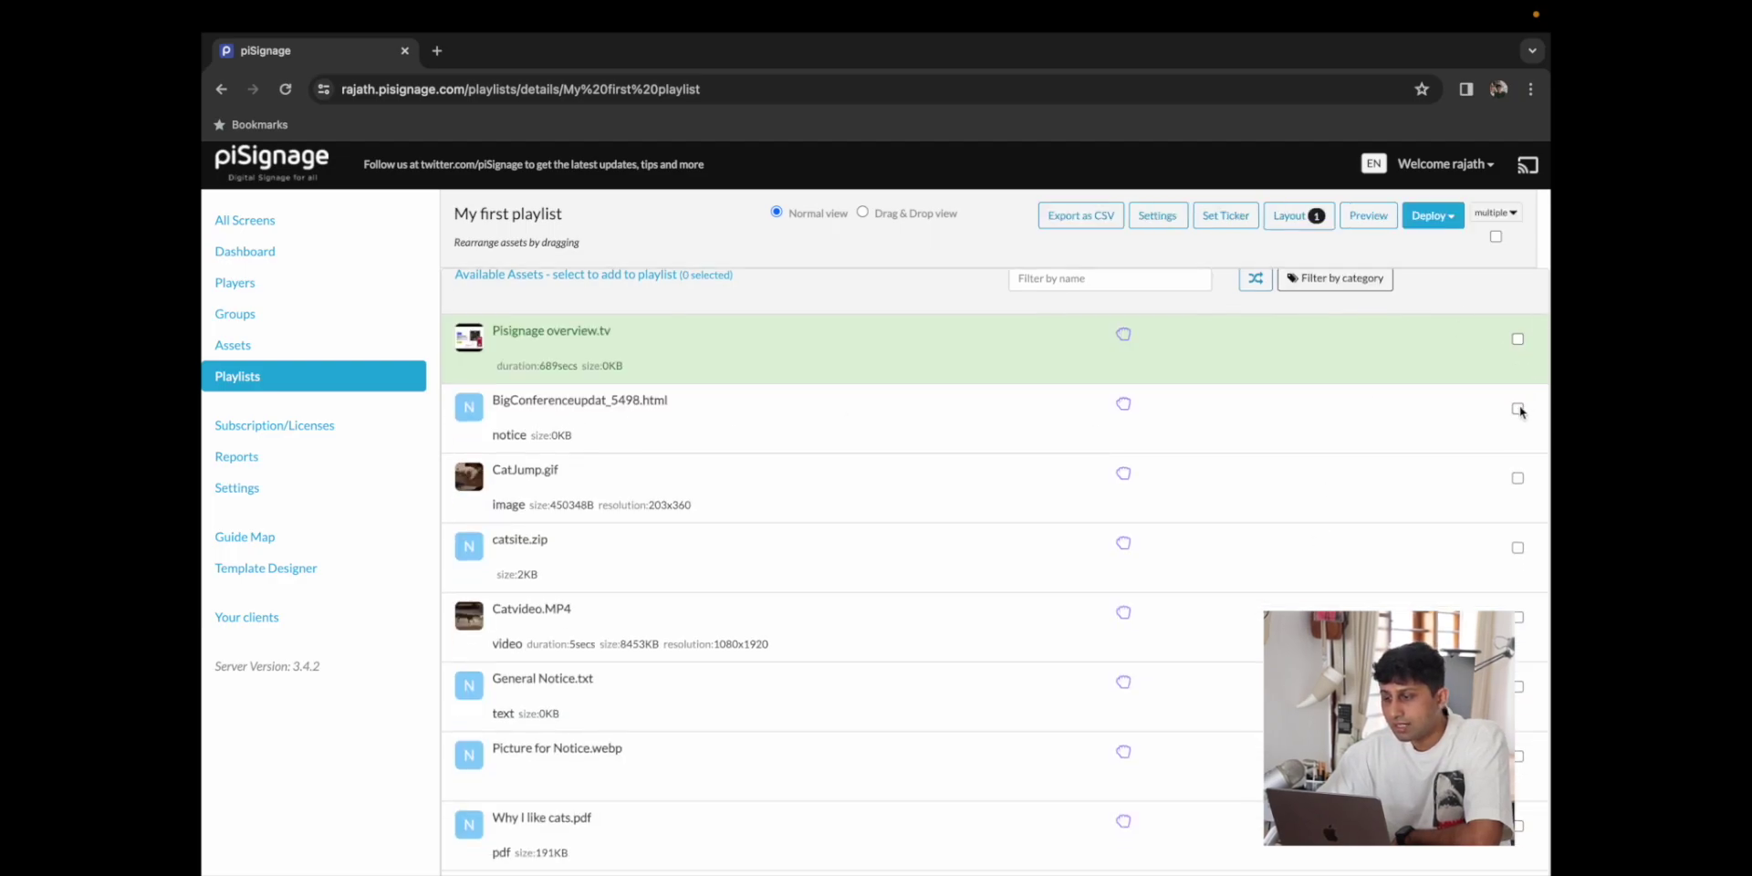
click(1518, 410)
scroll(1359, 511, down, 1)
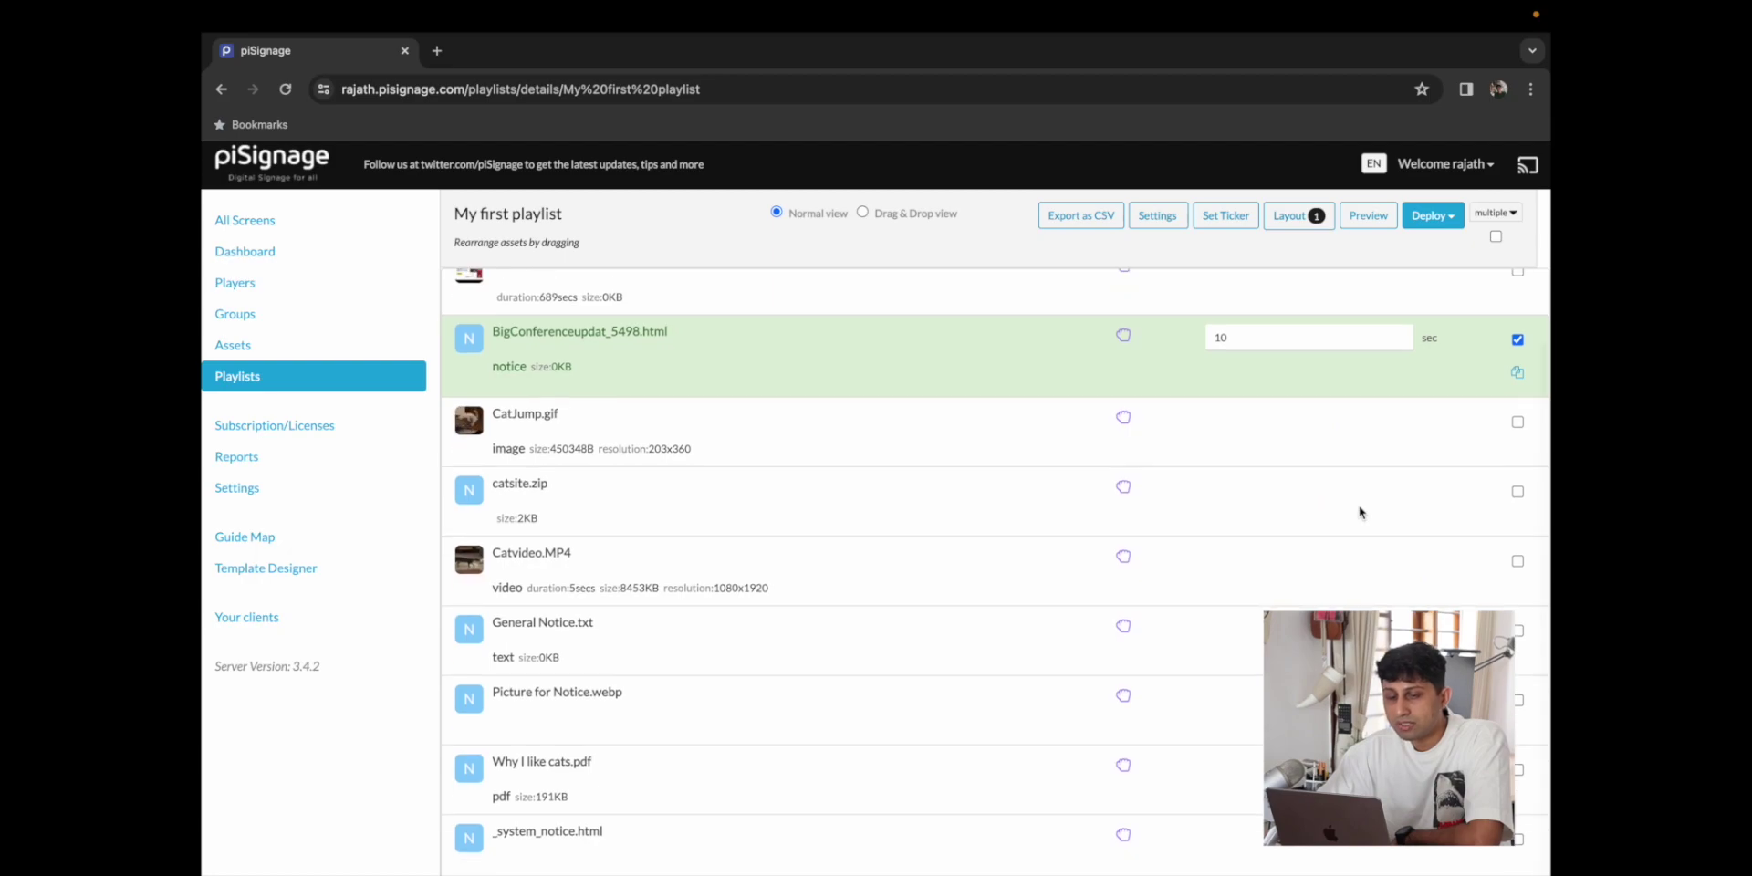
click(1518, 630)
click(301, 314)
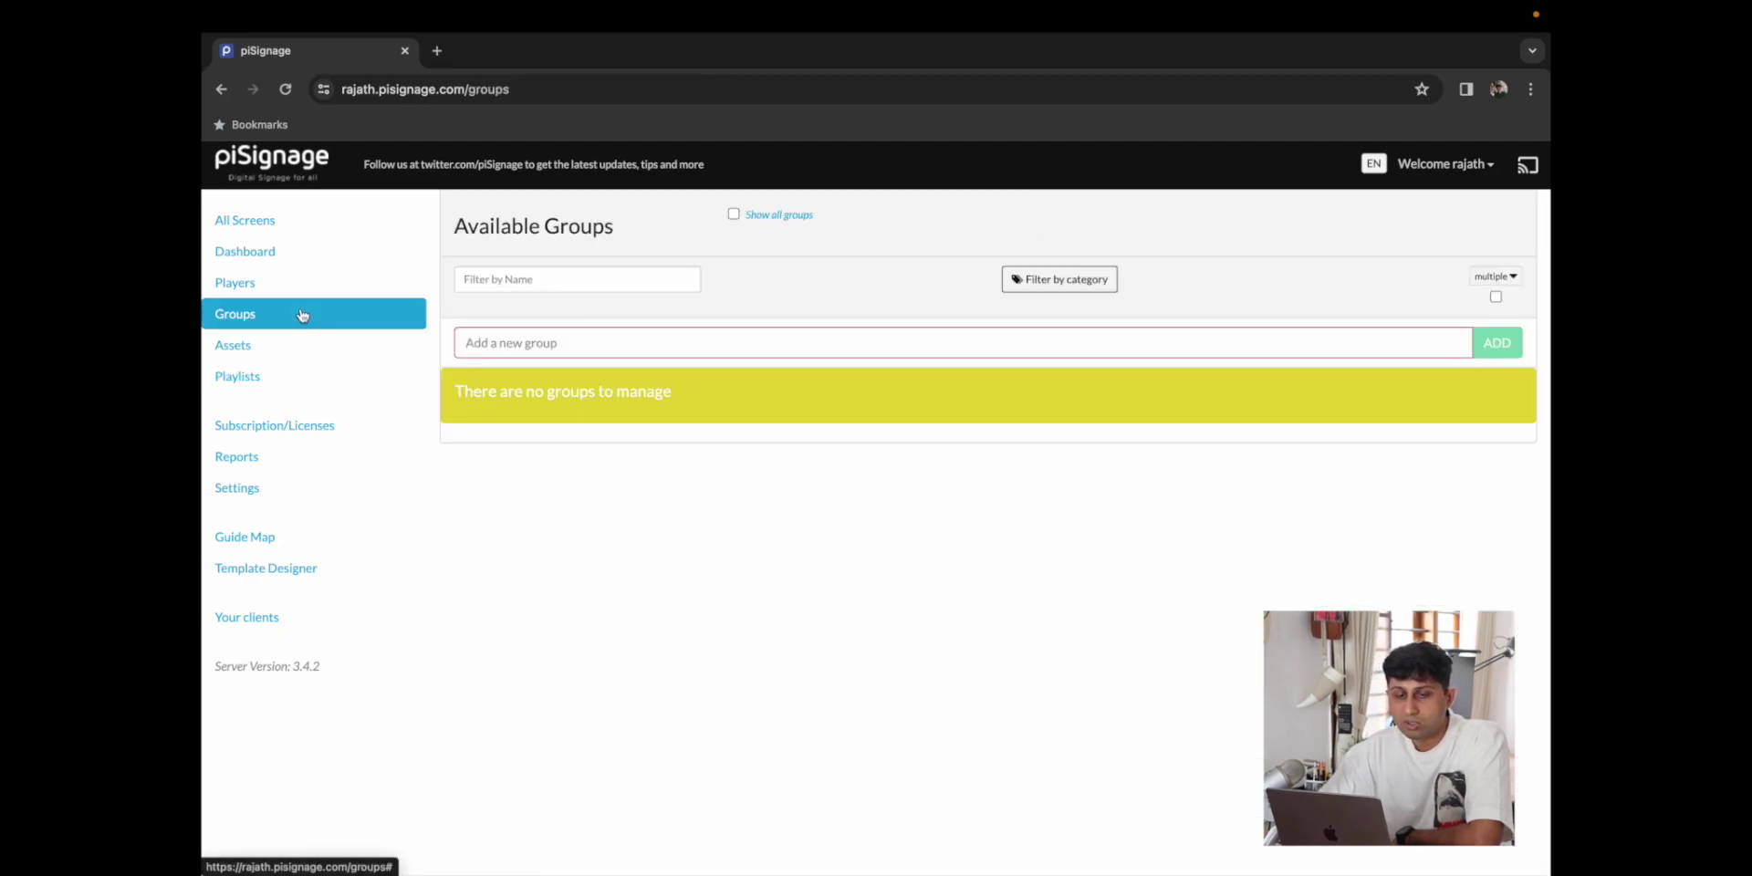
click(480, 392)
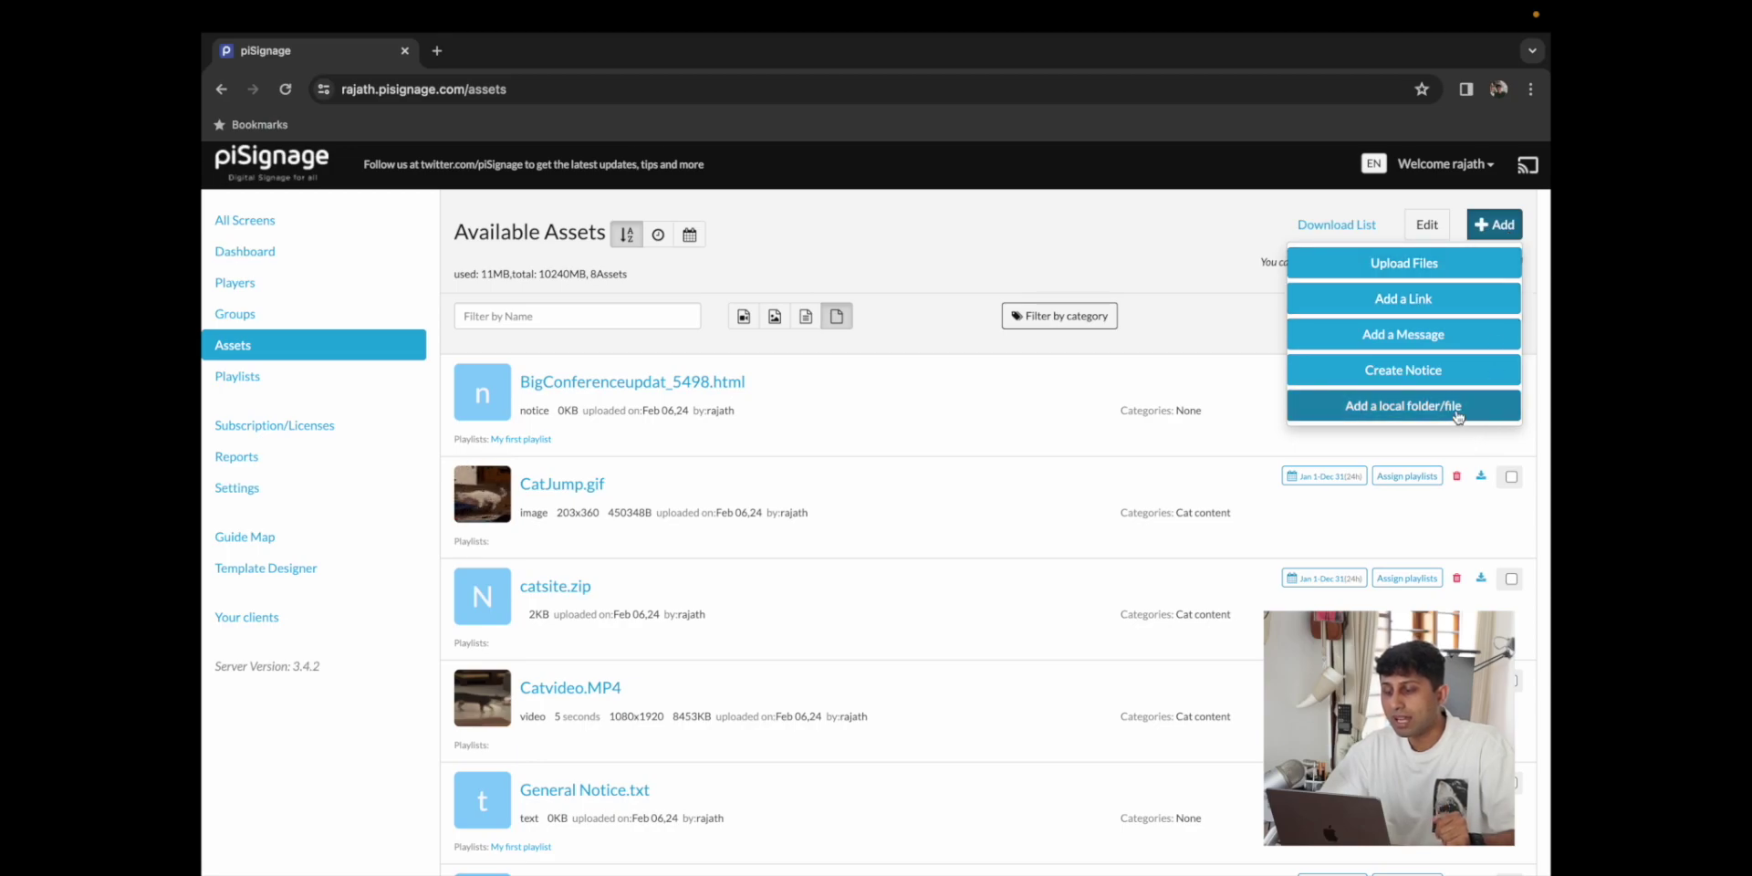
- Bring up the Local Folder/File asset form with an empty file name, dismissing previous name suggestions
click(1457, 417)
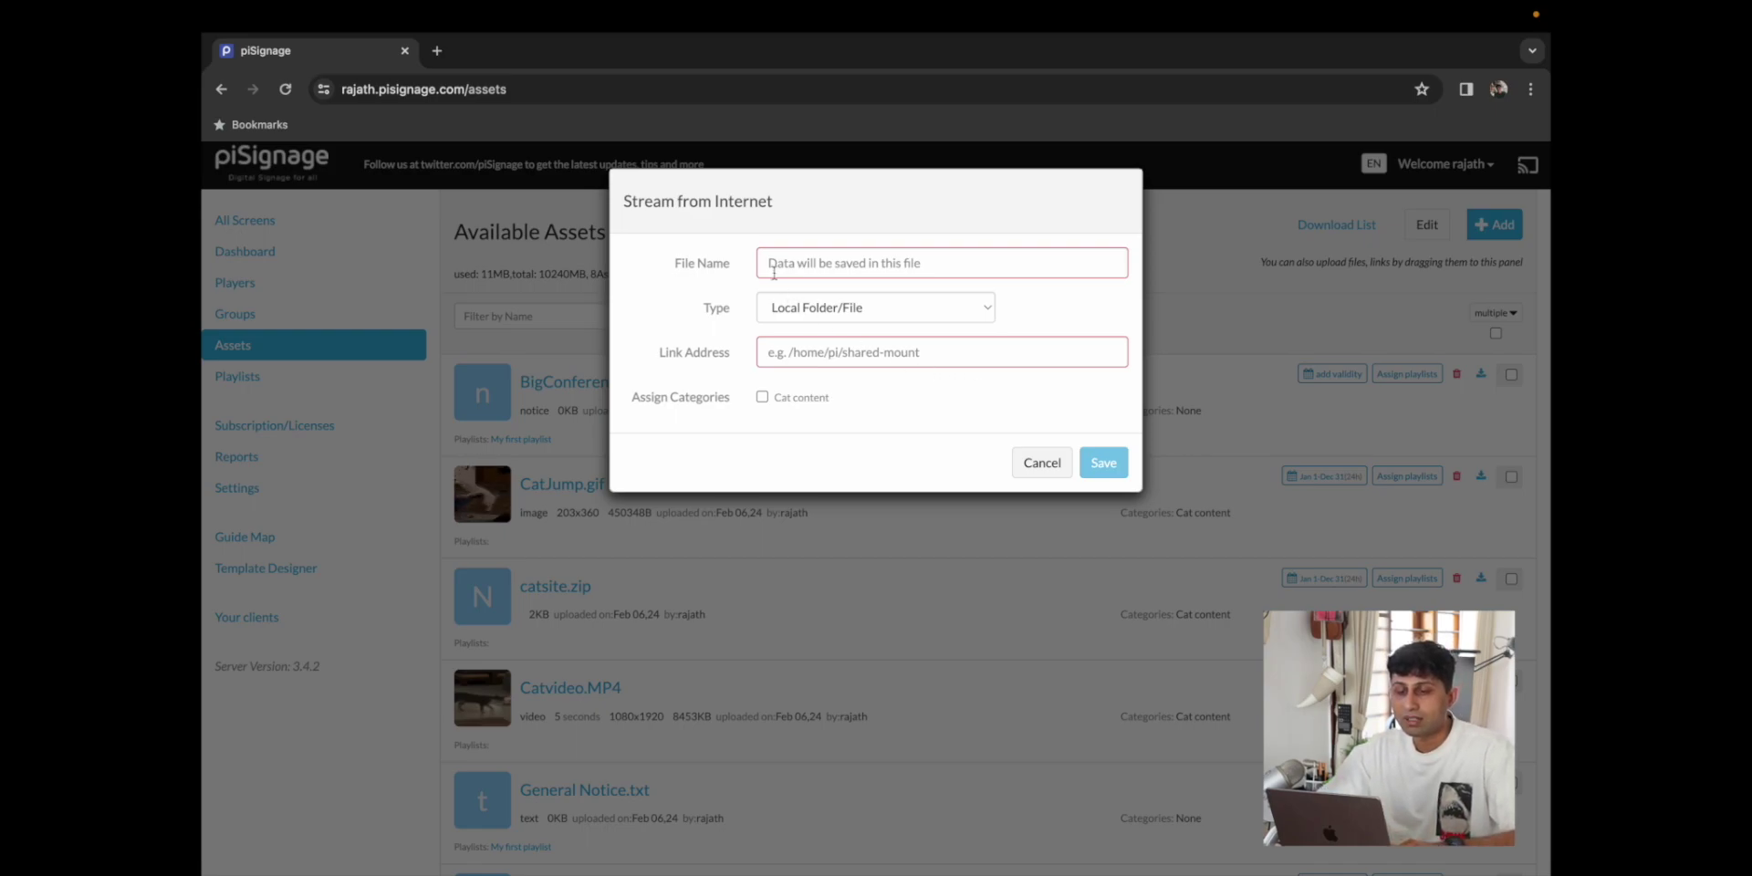
click(824, 264)
click(746, 327)
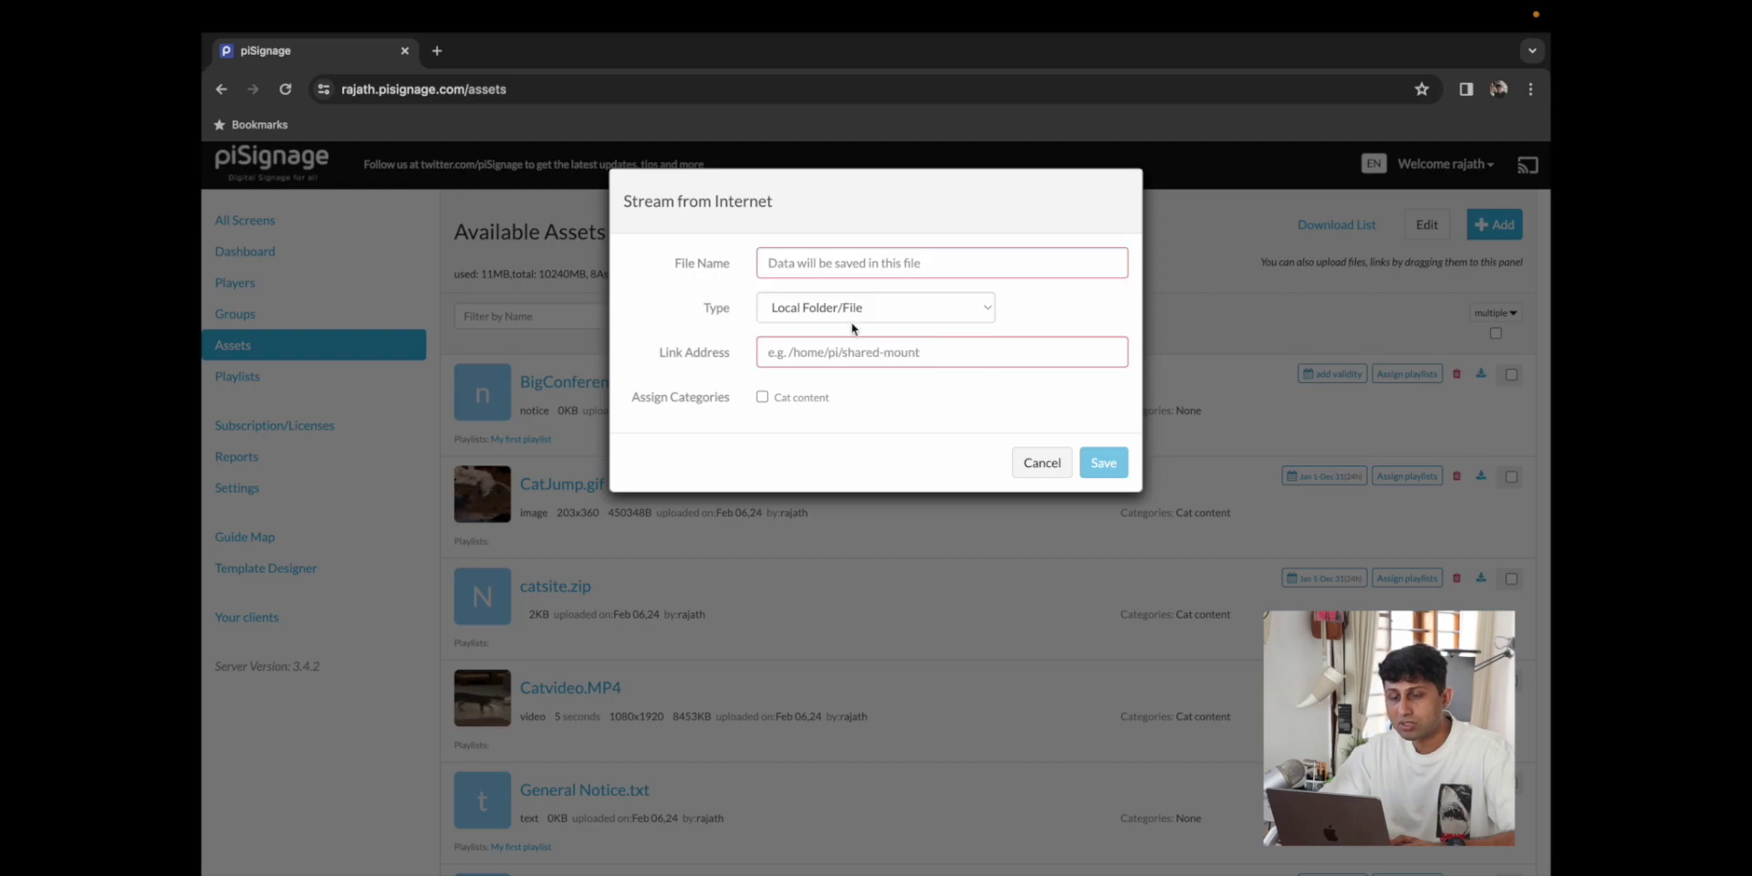